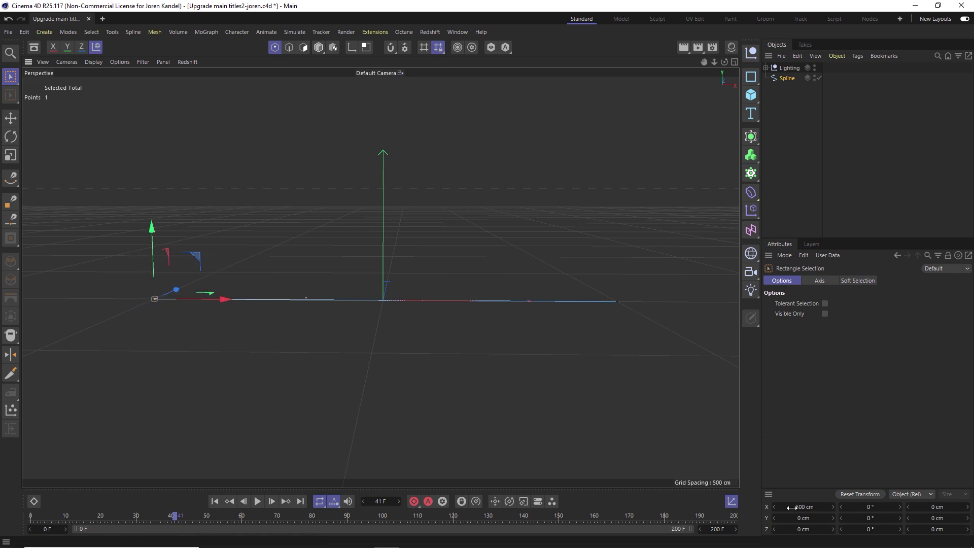
Select the spline's end point on the positive X side, set its X position to 500 cm, and return to model mode
{"action": "left_click_drag", "start_coordinate": [654, 249], "coordinate": [573, 354]}
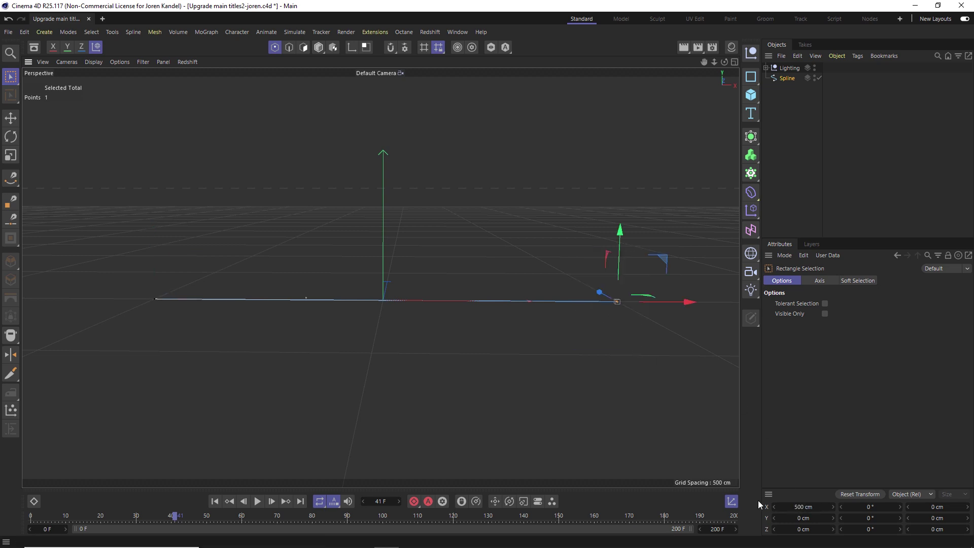
{"action": "key", "text": "Return"}
{"action": "key", "text": "9"}
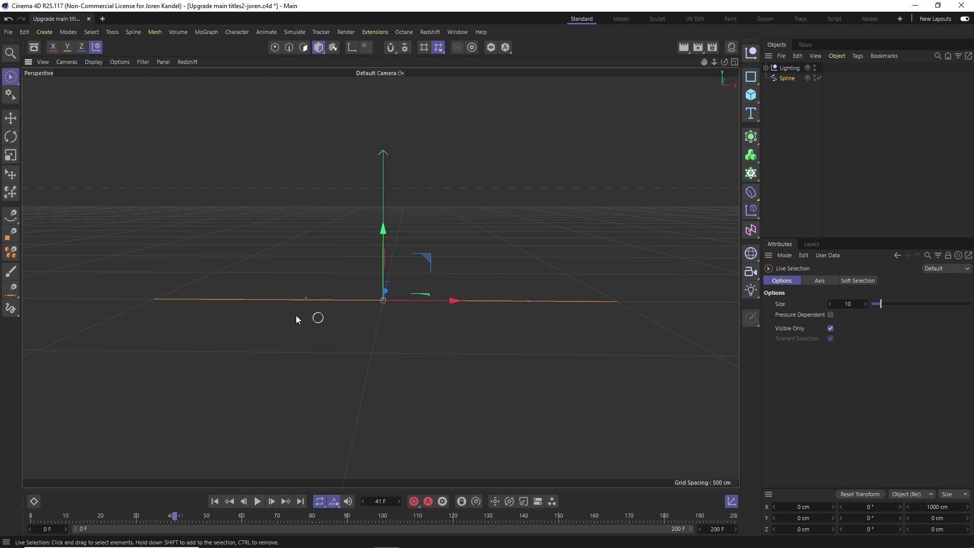
Add a MoSpline object to the scene
{"action": "key", "text": "shift+c"}
{"action": "type", "text": "mospline"}
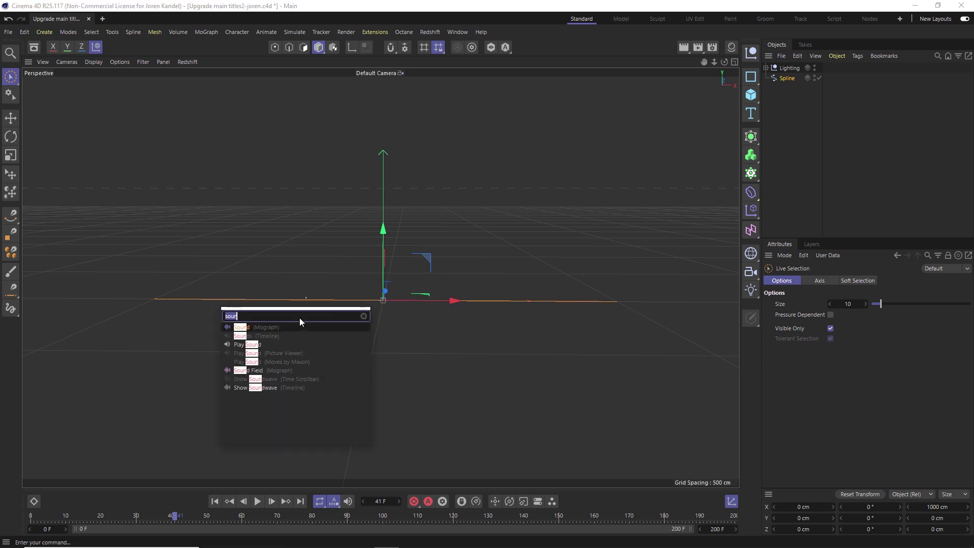
{"action": "key", "text": "Return"}
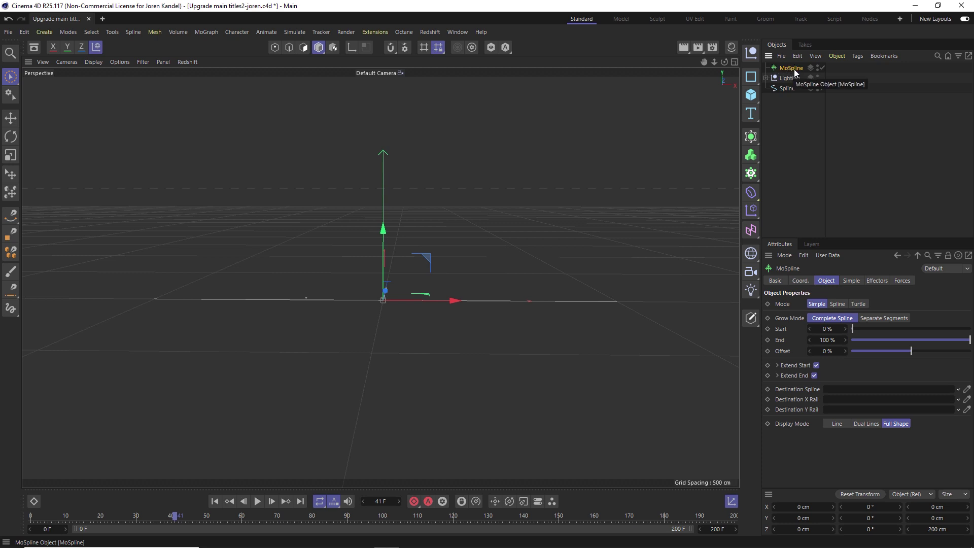
Switch the MoSpline to Spline mode with Spline as the source, using Count generation with a count of 500
{"action": "left_click", "coordinate": [837, 304]}
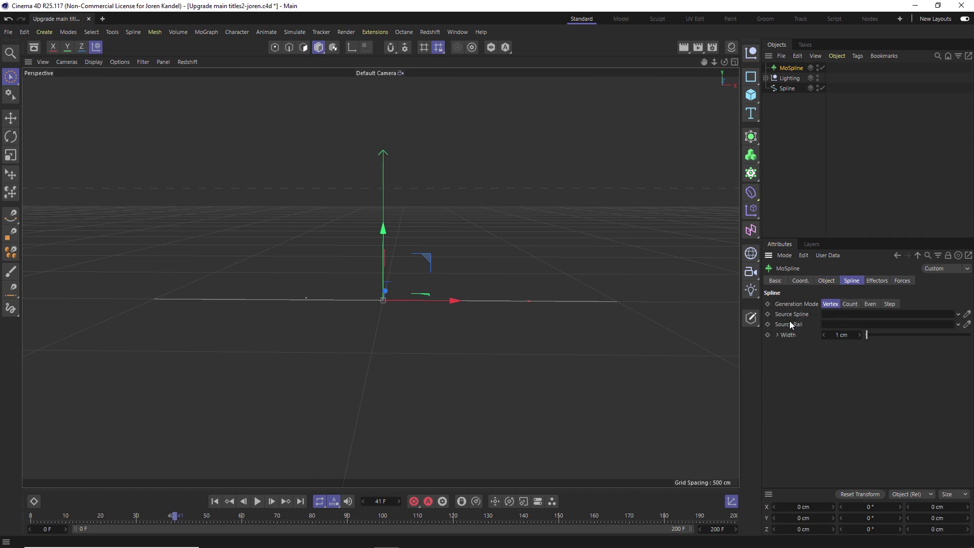
{"action": "left_click_drag", "start_coordinate": [822, 132], "coordinate": [856, 317]}
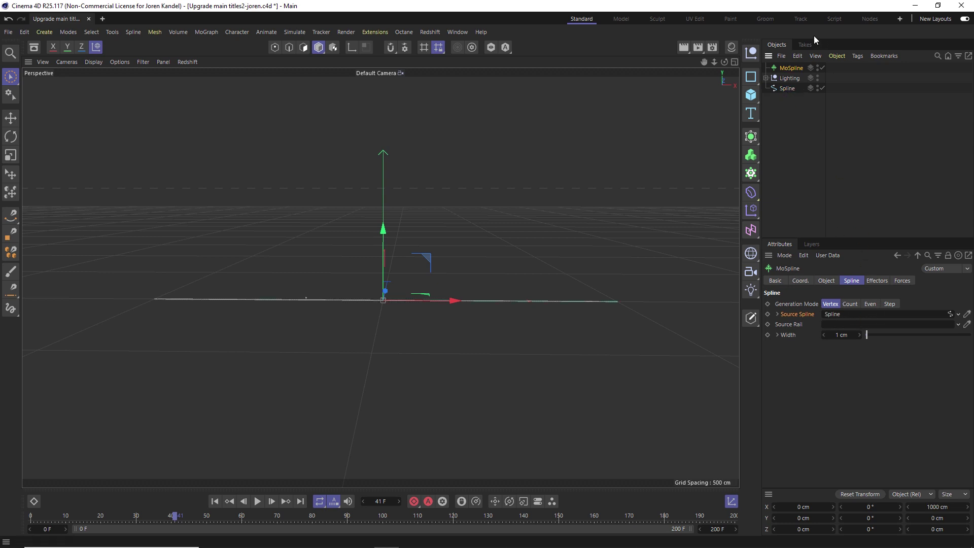
{"action": "left_click", "coordinate": [850, 304]}
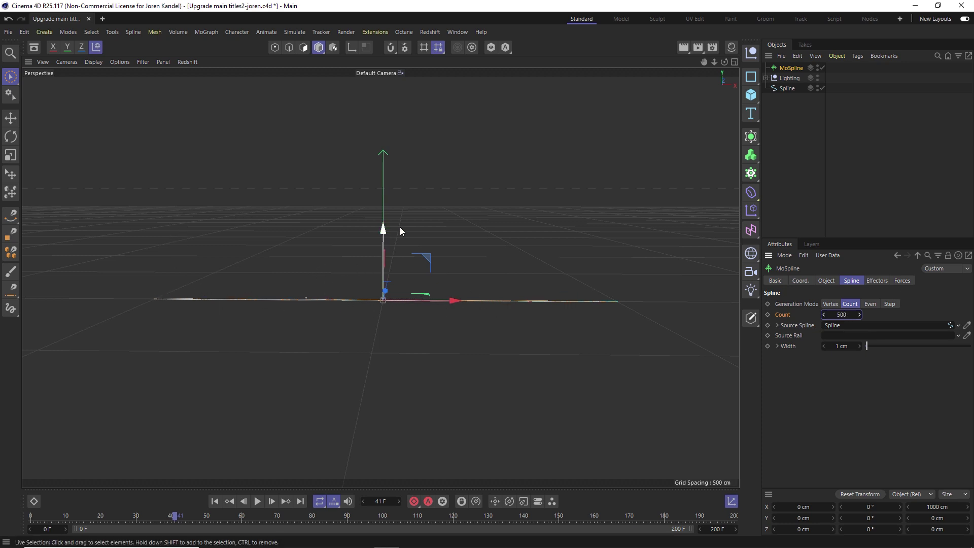
{"action": "left_click", "coordinate": [343, 360]}
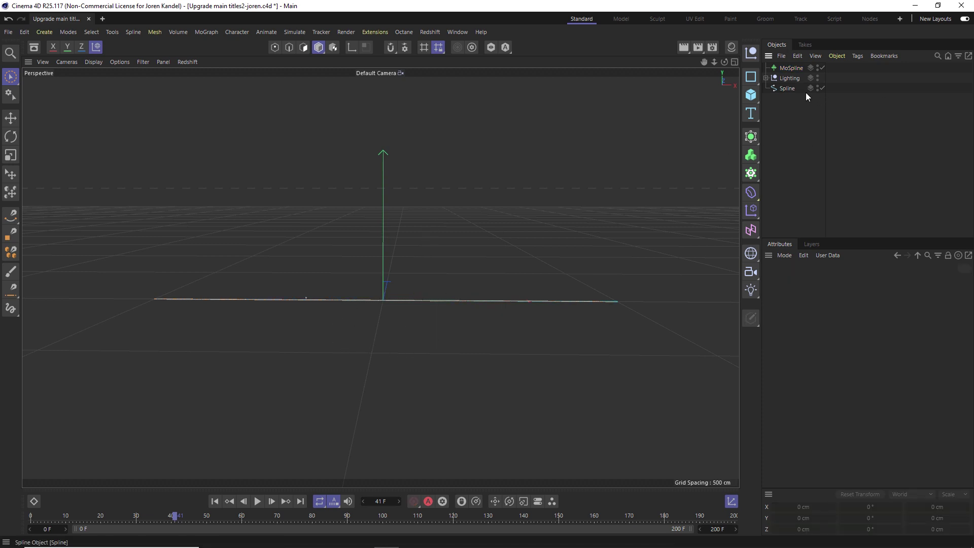
Add a particle Emitter and make the MoSpline its child
{"action": "key", "text": "shift+c"}
{"action": "type", "text": "mo"}
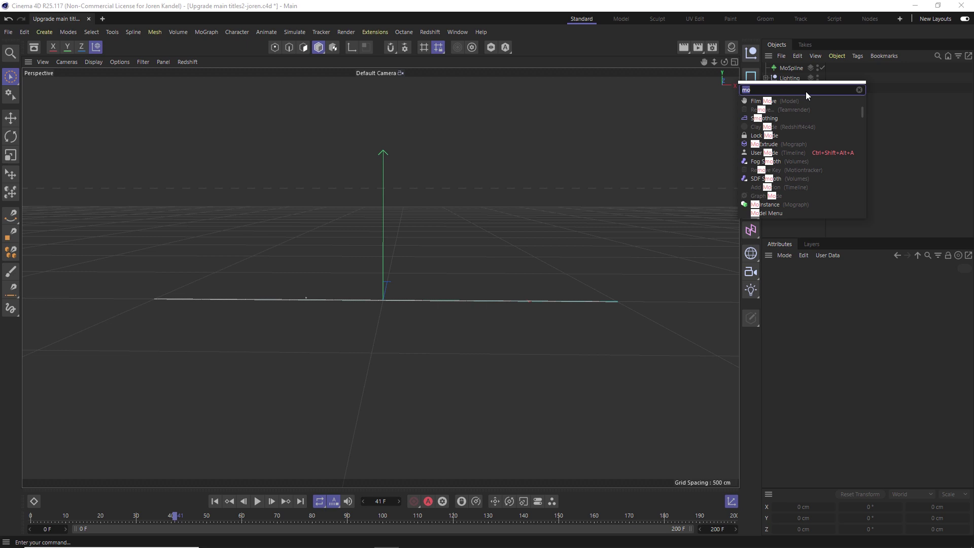
{"action": "type", "text": "emi"}
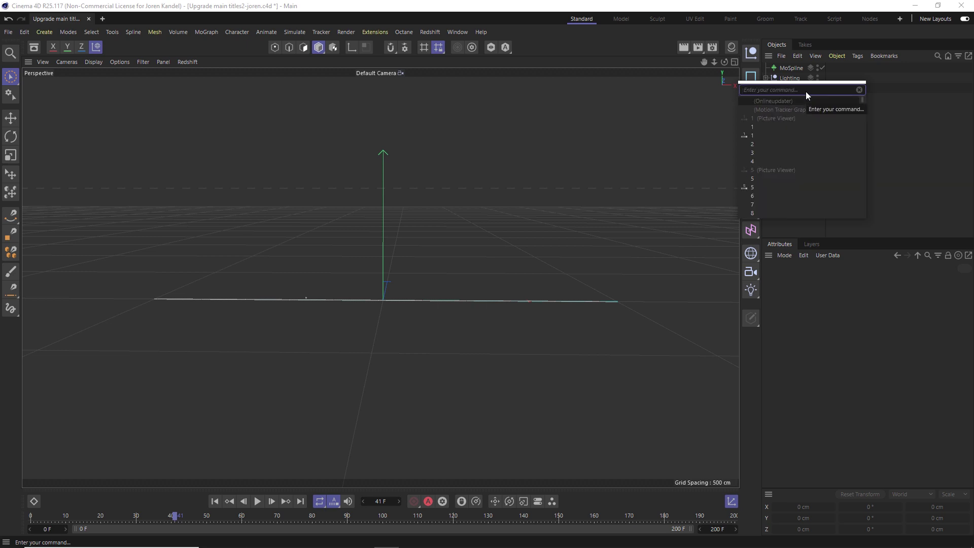
{"action": "key", "text": "Return"}
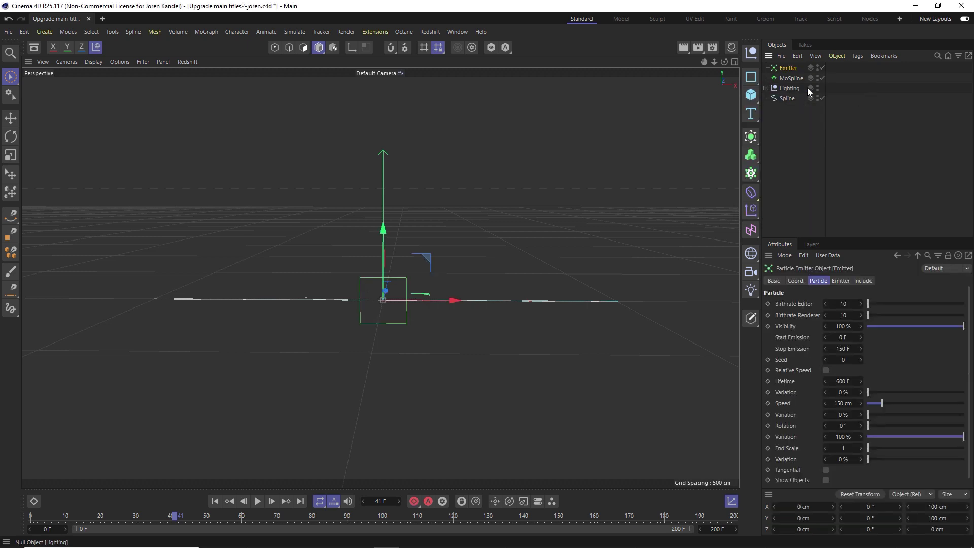
{"action": "left_click_drag", "start_coordinate": [787, 78], "coordinate": [790, 72]}
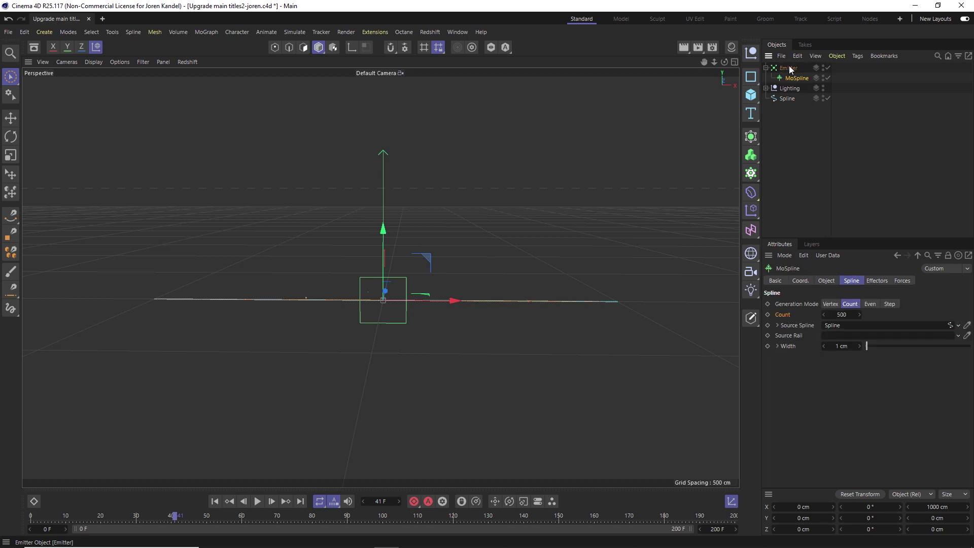
Play the animation from the first frame and examine the emitted particles from the side
{"action": "left_click", "coordinate": [215, 501]}
{"action": "left_click", "coordinate": [257, 501]}
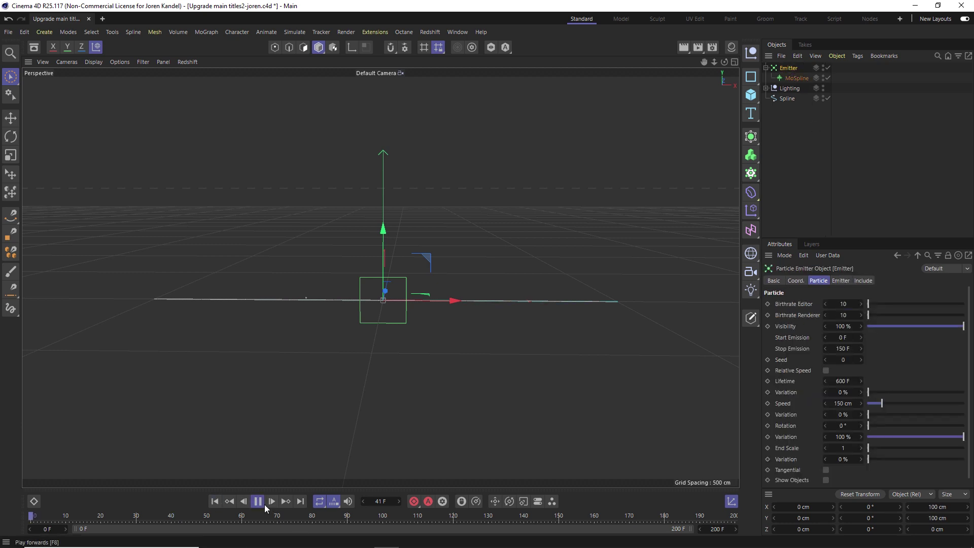
{"action": "mouse_move", "coordinate": [354, 292]}
{"action": "left_mouse_down", "text": "alt"}
{"action": "mouse_move", "coordinate": [343, 283]}
{"action": "mouse_move", "coordinate": [387, 318]}
{"action": "mouse_move", "coordinate": [480, 321]}
{"action": "mouse_move", "coordinate": [491, 300]}
{"action": "mouse_move", "coordinate": [348, 275]}
{"action": "left_mouse_up", "text": "alt"}
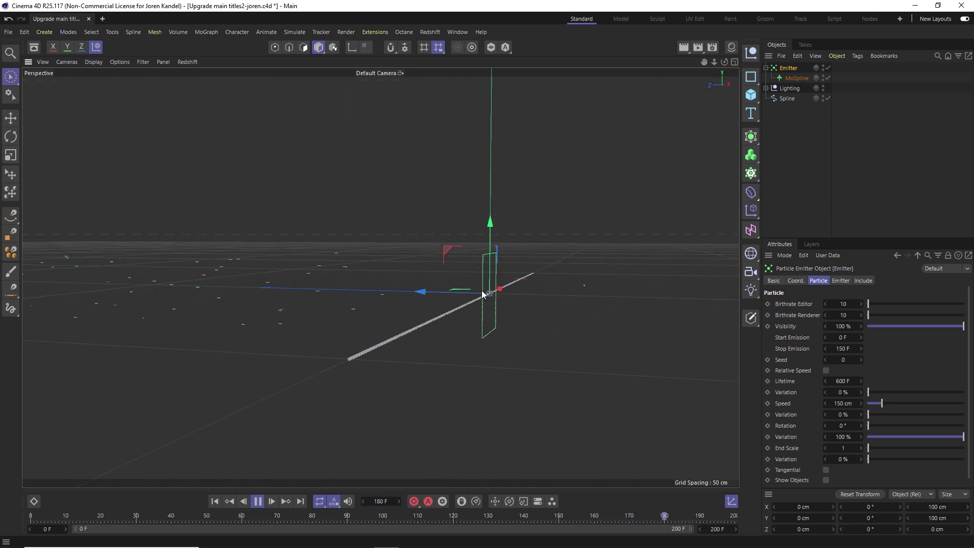
Set the emitter's Y-Size to 1 cm and view the flattened particle stream from the front
{"action": "left_click", "coordinate": [840, 281]}
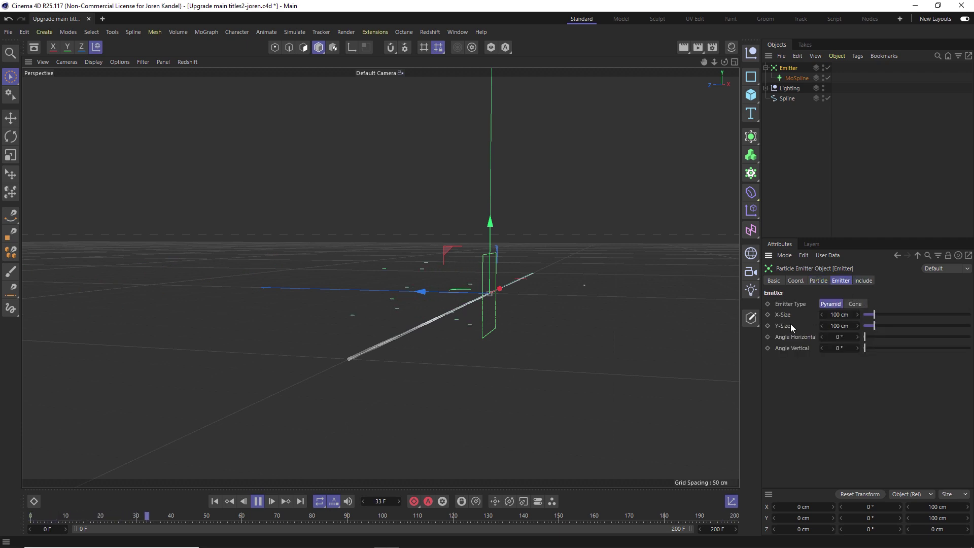
{"action": "left_click", "coordinate": [842, 325]}
{"action": "type", "text": "1"}
{"action": "key", "text": "Return"}
{"action": "left_click_drag", "start_coordinate": [445, 314], "coordinate": [345, 339], "text": "alt"}
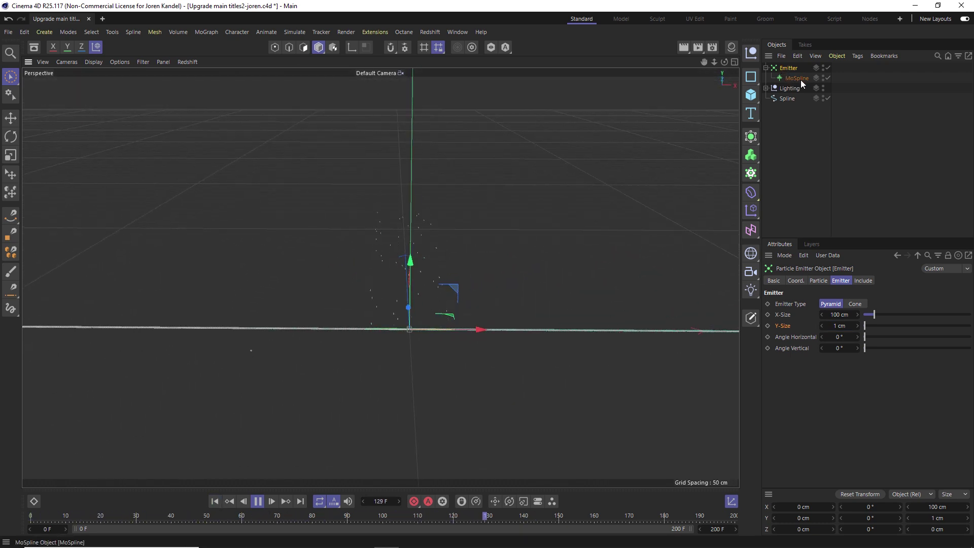
Enable Show Objects on the emitter and set the MoSpline's display mode to Line
{"action": "left_click", "coordinate": [818, 281]}
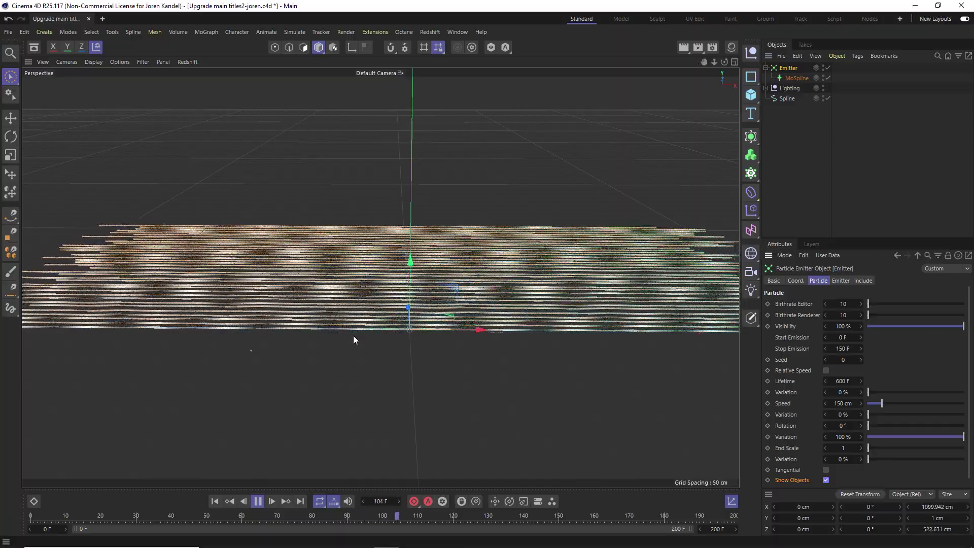
{"action": "left_click_drag", "start_coordinate": [412, 293], "coordinate": [426, 265], "text": "alt"}
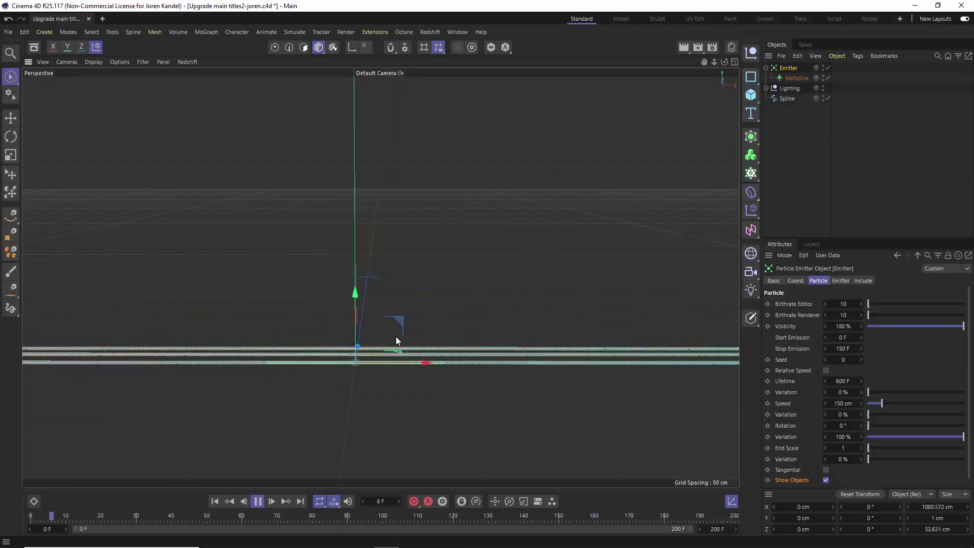
{"action": "left_click", "coordinate": [798, 78]}
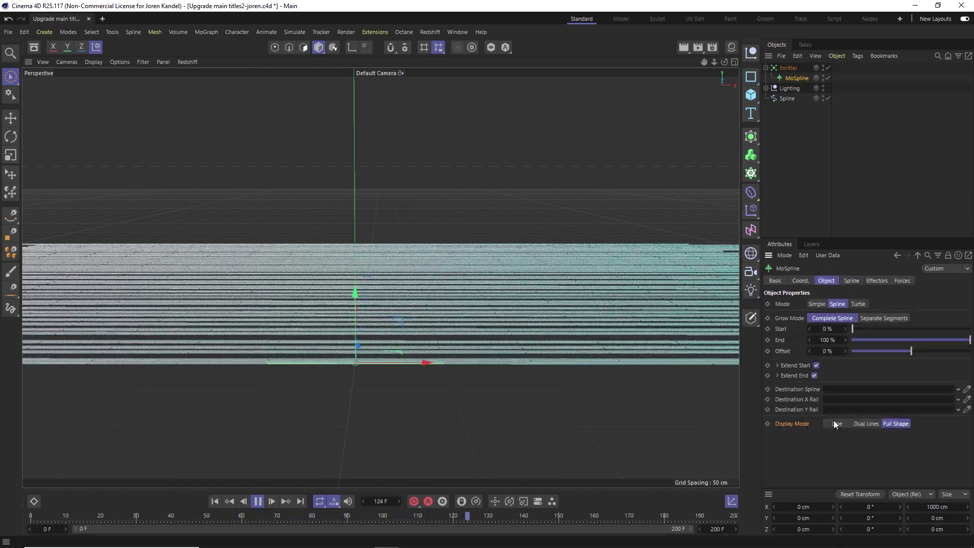
{"action": "left_click", "coordinate": [837, 423]}
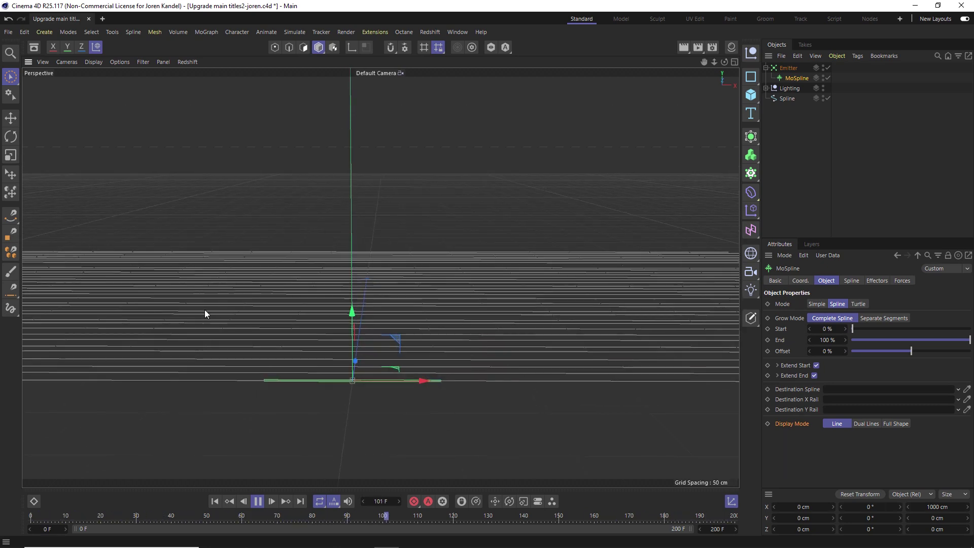
Add a Sound effector and make it a child of the MoSpline
{"action": "key", "text": "shift+c"}
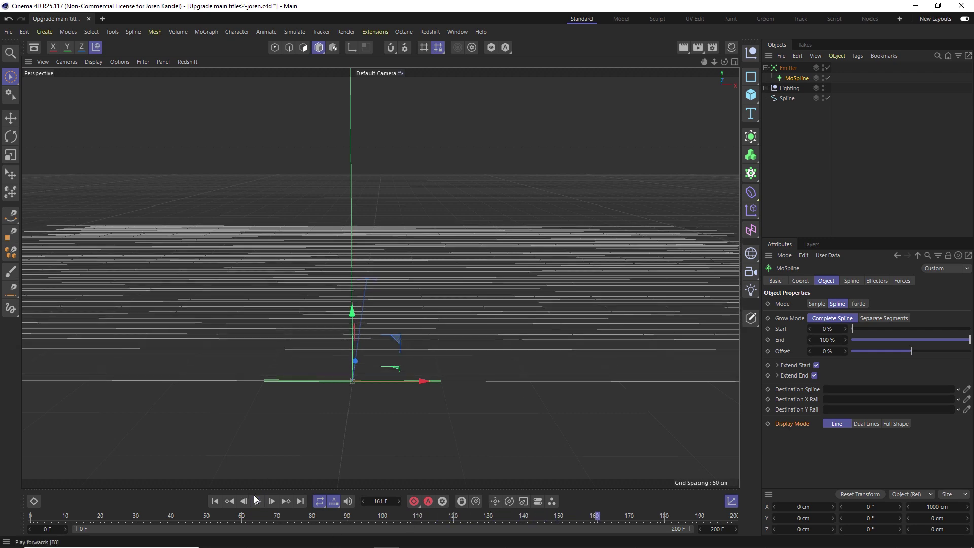
{"action": "type", "text": "emitt"}
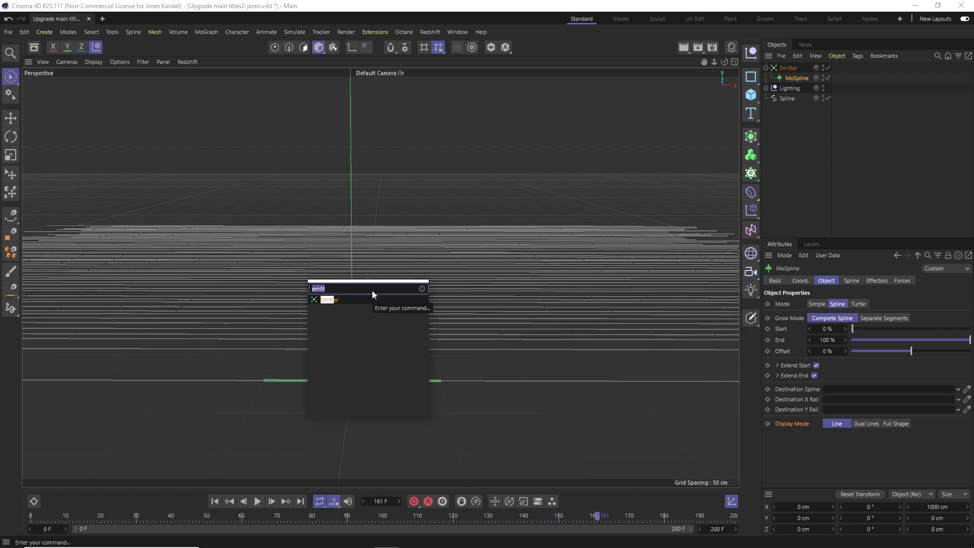
{"action": "type", "text": "sound"}
{"action": "key", "text": "Return"}
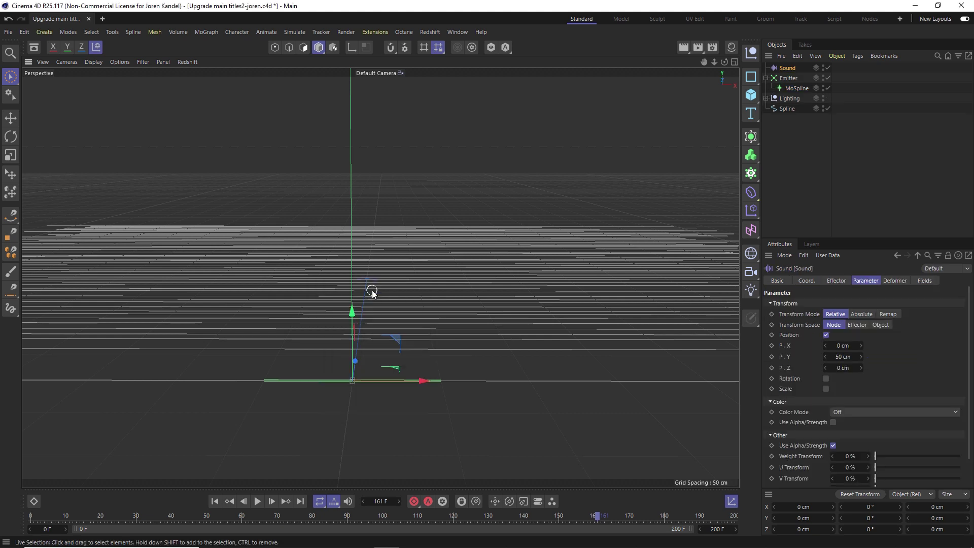
{"action": "left_click_drag", "start_coordinate": [794, 68], "coordinate": [796, 88]}
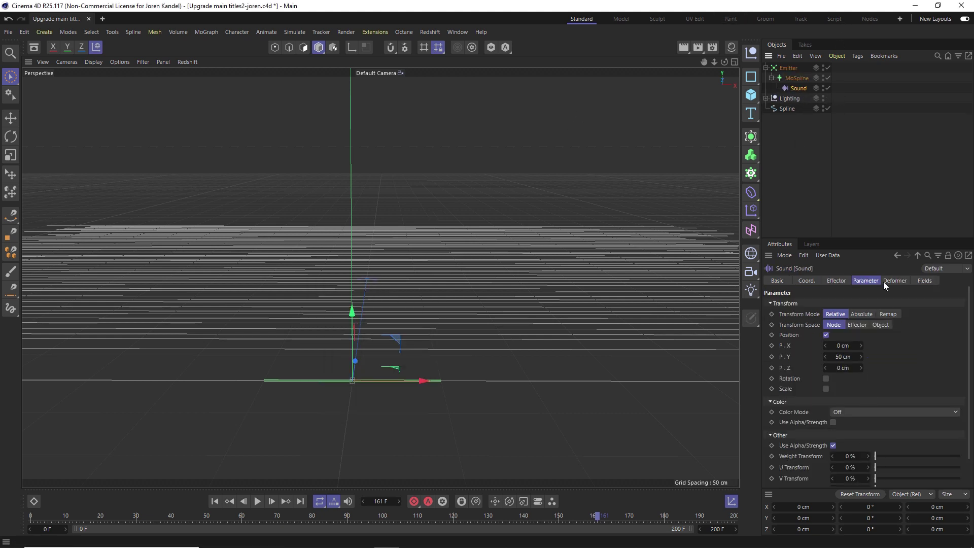
Load ScreenCaptureProject17.mp3 as the Sound effector's sound track
{"action": "left_click", "coordinate": [837, 282]}
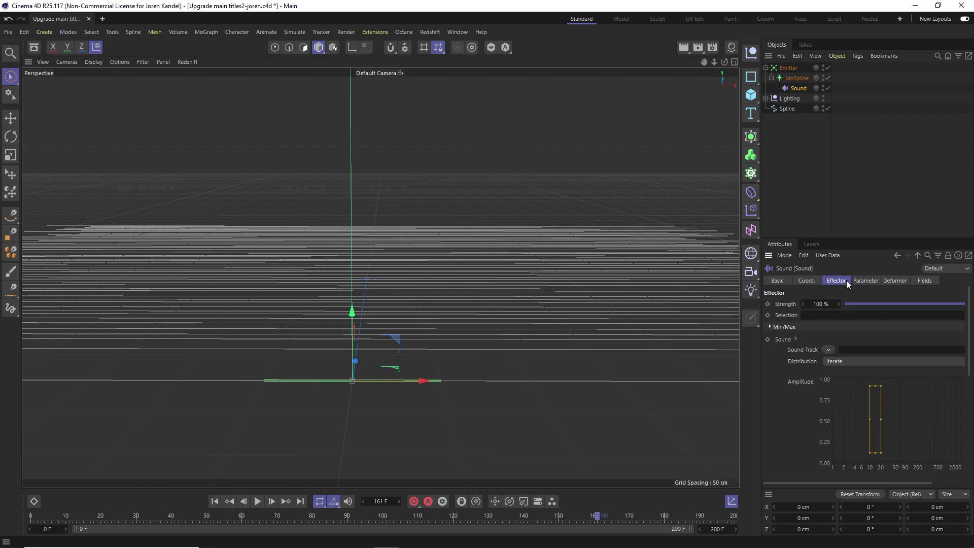
{"action": "left_click", "coordinate": [828, 349]}
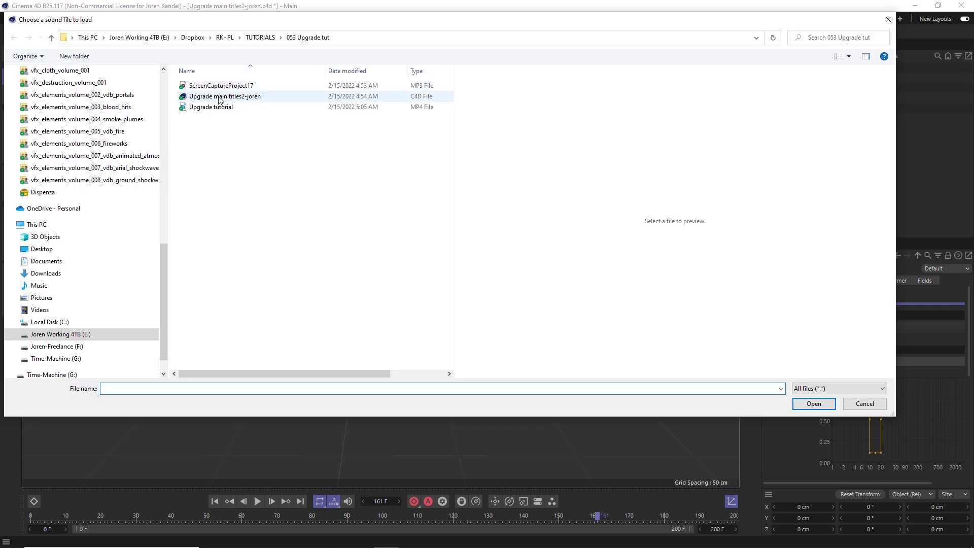
{"action": "left_click", "coordinate": [221, 85]}
{"action": "double_click", "coordinate": [221, 86]}
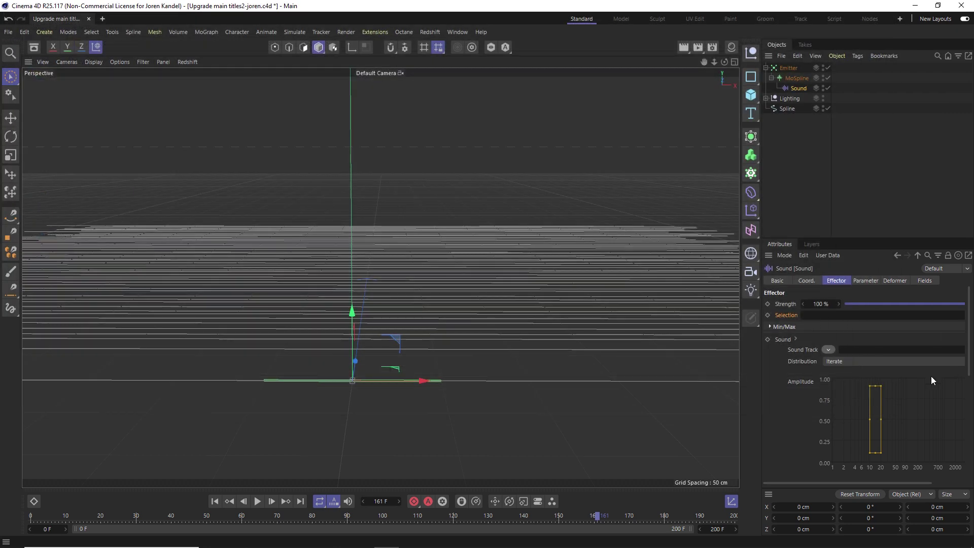
During playback, reshape the sound sampling range to span about 70 to 2000 Hz, with amplitude up to about 0.4
{"action": "key", "text": "F8"}
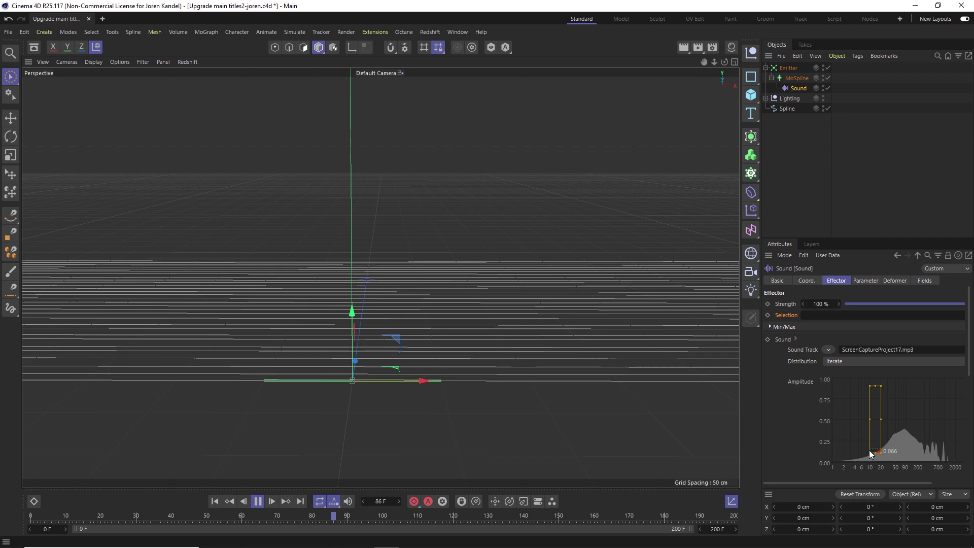
{"action": "left_click_drag", "start_coordinate": [882, 386], "coordinate": [876, 399]}
{"action": "left_click_drag", "start_coordinate": [881, 436], "coordinate": [956, 446]}
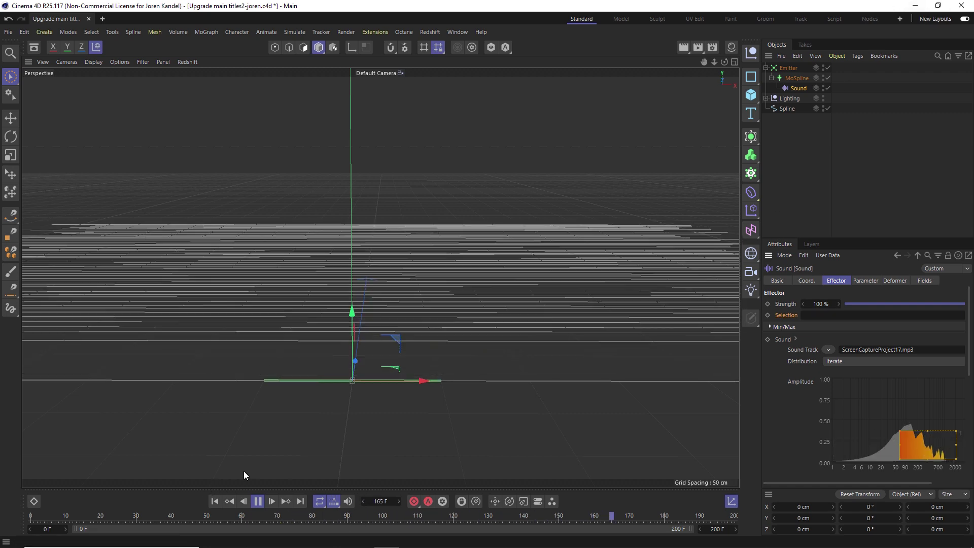
Set the Sound effector's Y position offset to 20 cm
{"action": "left_click", "coordinate": [866, 279]}
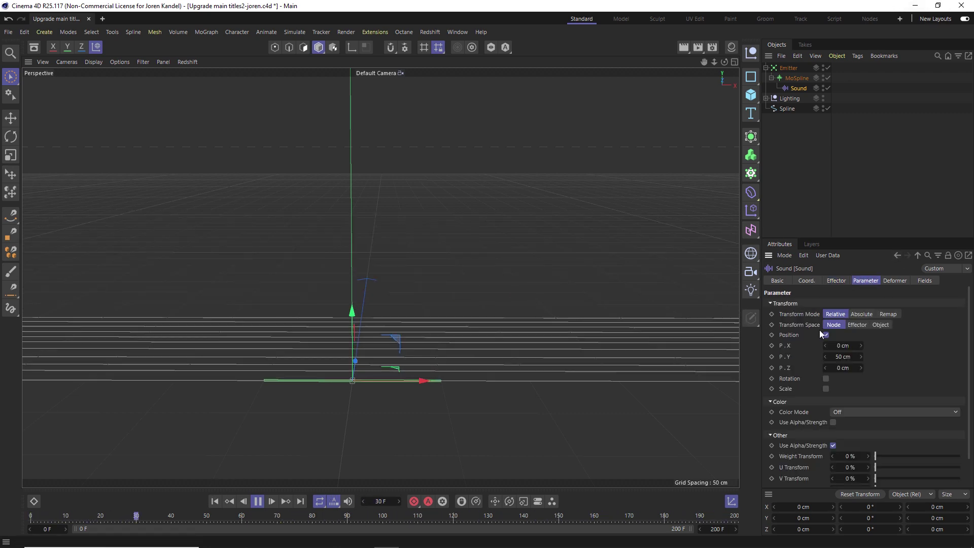
{"action": "left_click", "coordinate": [843, 357]}
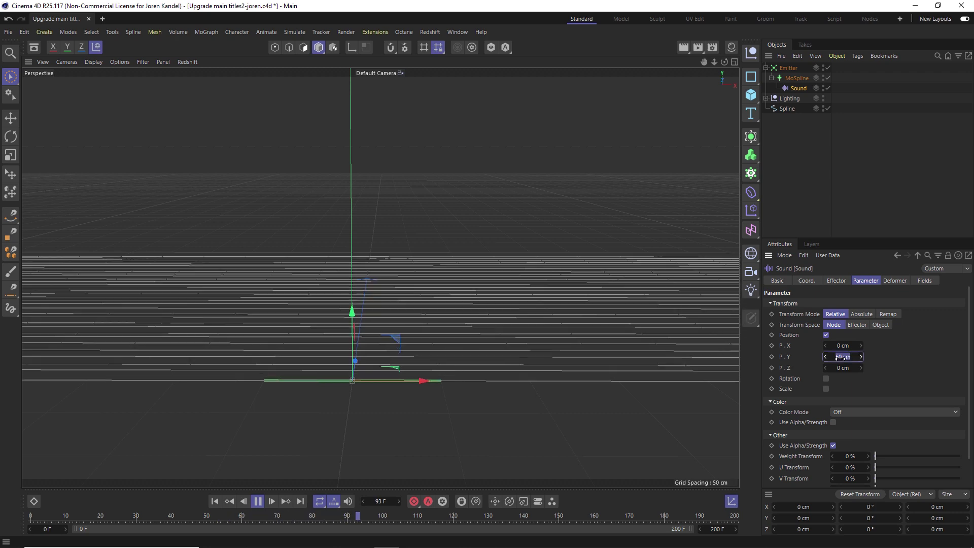
{"action": "type", "text": "20"}
{"action": "key", "text": "Return"}
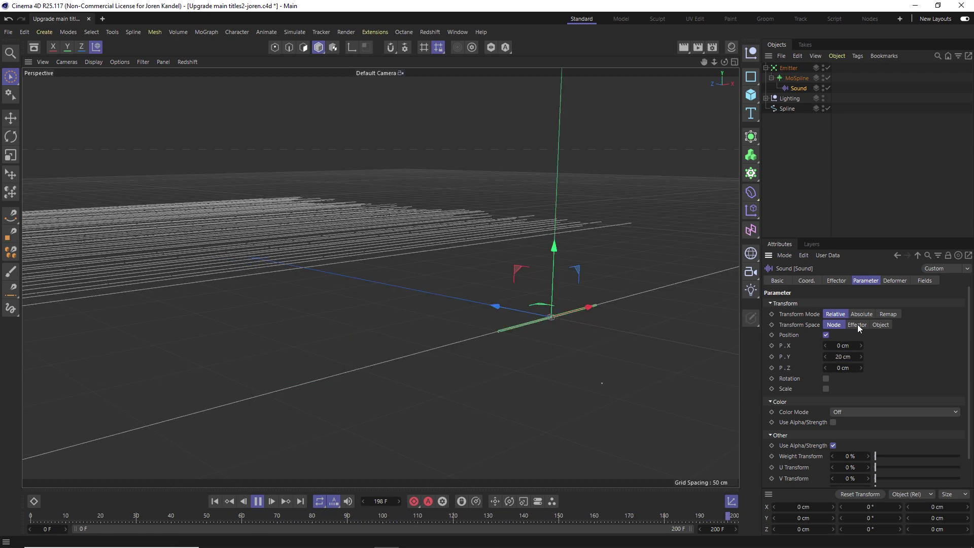
Set the Sound effector's deformation to Point and replay the animation from the first frame
{"action": "left_click", "coordinate": [895, 281]}
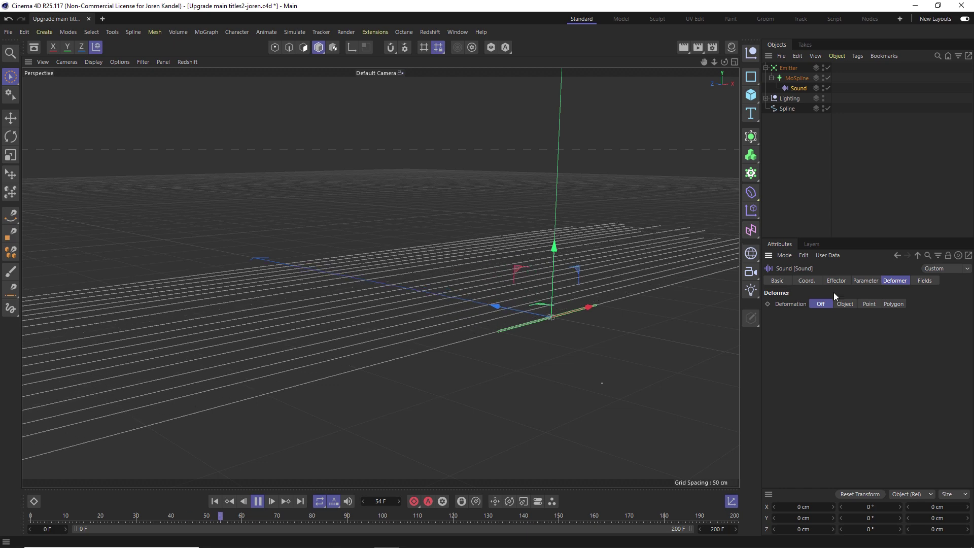
{"action": "left_click", "coordinate": [868, 304]}
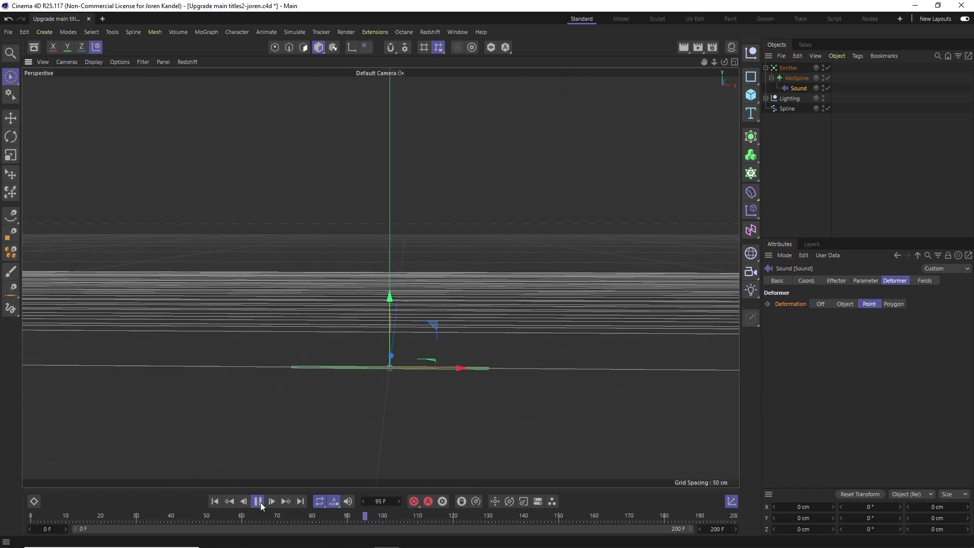
{"action": "left_click", "coordinate": [257, 501]}
{"action": "left_click", "coordinate": [215, 502]}
{"action": "left_click", "coordinate": [258, 501]}
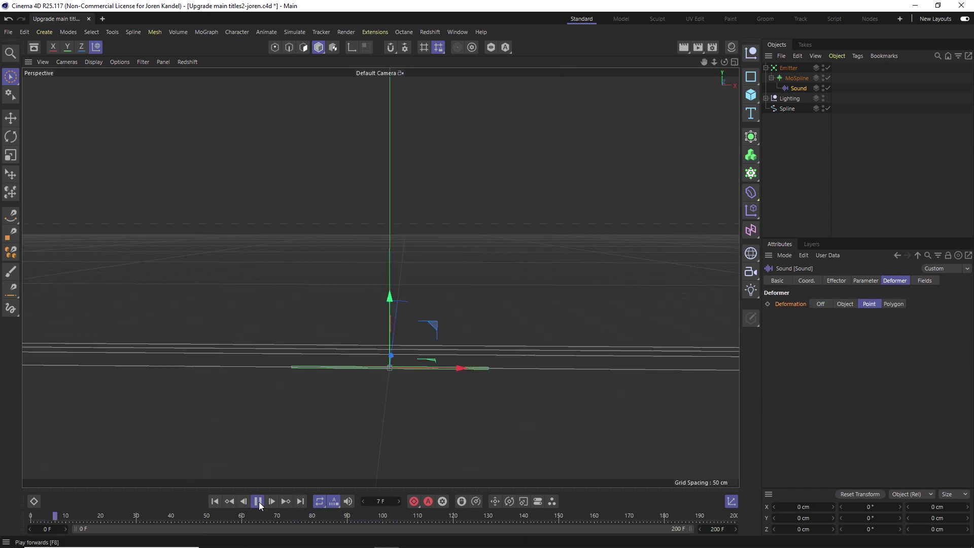
Add a Box Field to the Sound effector's falloff and take it out of the hierarchy as a separate top-level object
{"action": "left_click", "coordinate": [258, 502]}
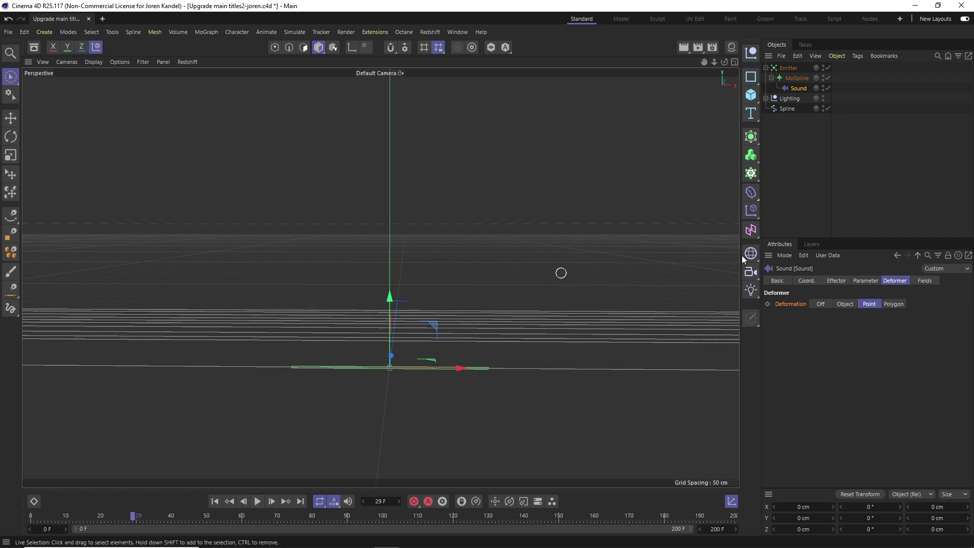
{"action": "left_click", "coordinate": [926, 281]}
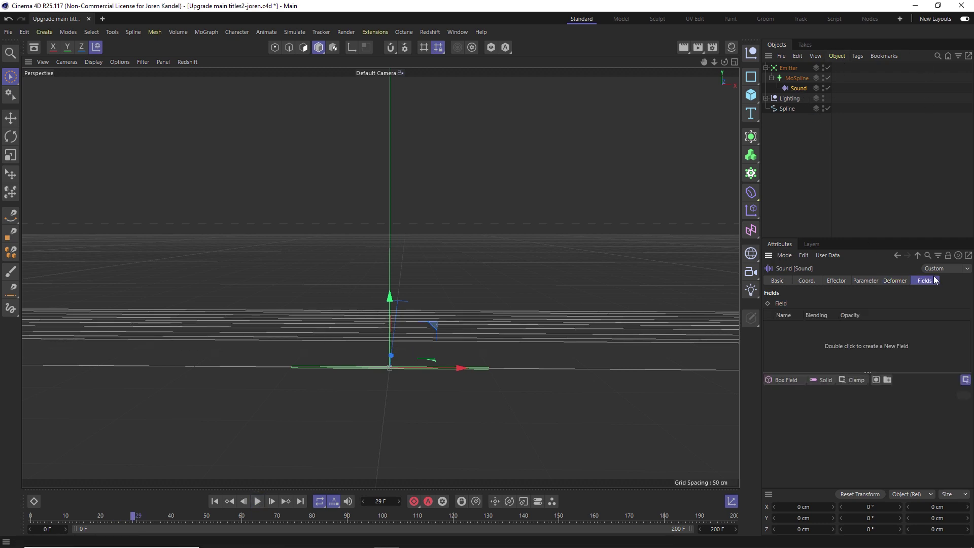
{"action": "left_click", "coordinate": [800, 380]}
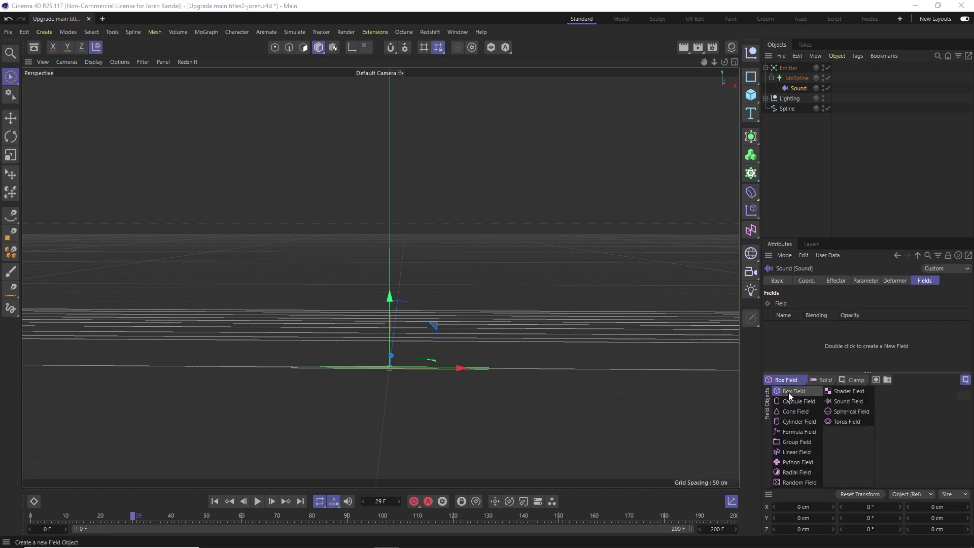
{"action": "left_click", "coordinate": [788, 391]}
{"action": "left_click_drag", "start_coordinate": [718, 62], "coordinate": [230, 246]}
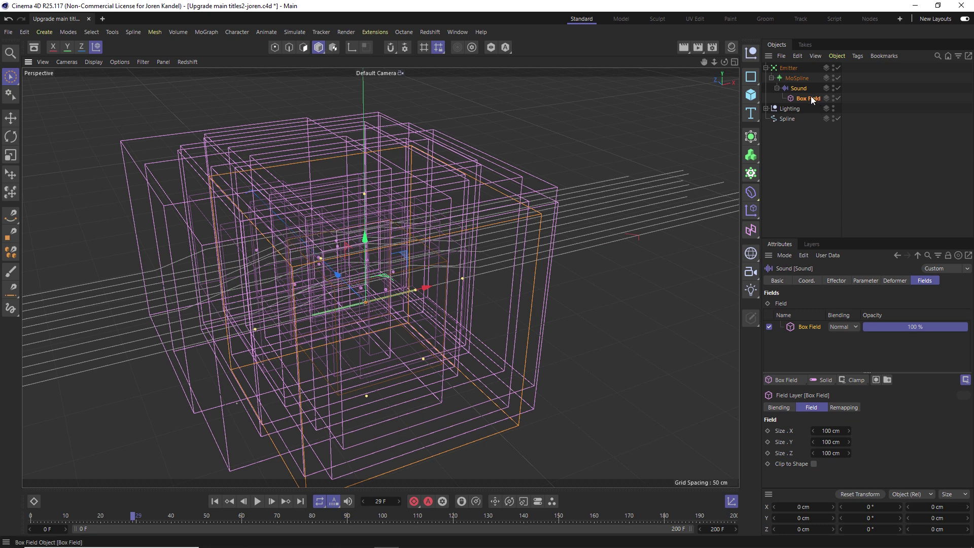
{"action": "left_click_drag", "start_coordinate": [806, 96], "coordinate": [802, 181]}
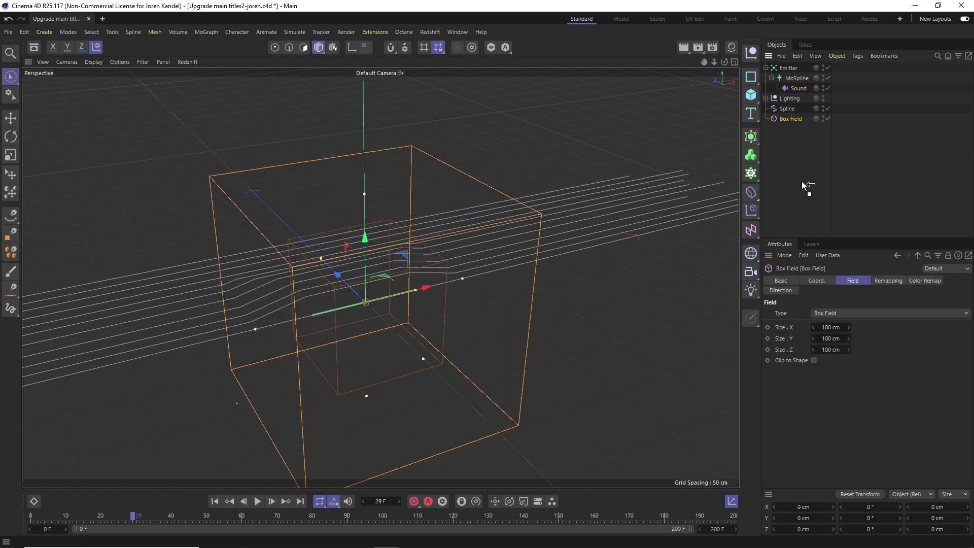
{"action": "left_click_drag", "start_coordinate": [327, 297], "coordinate": [289, 278], "text": "alt"}
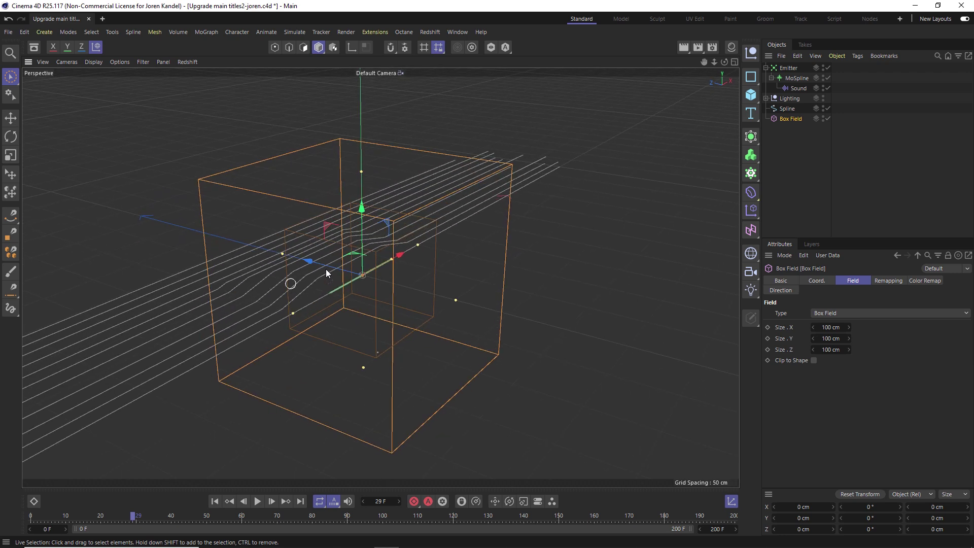
{"action": "left_click", "coordinate": [798, 88]}
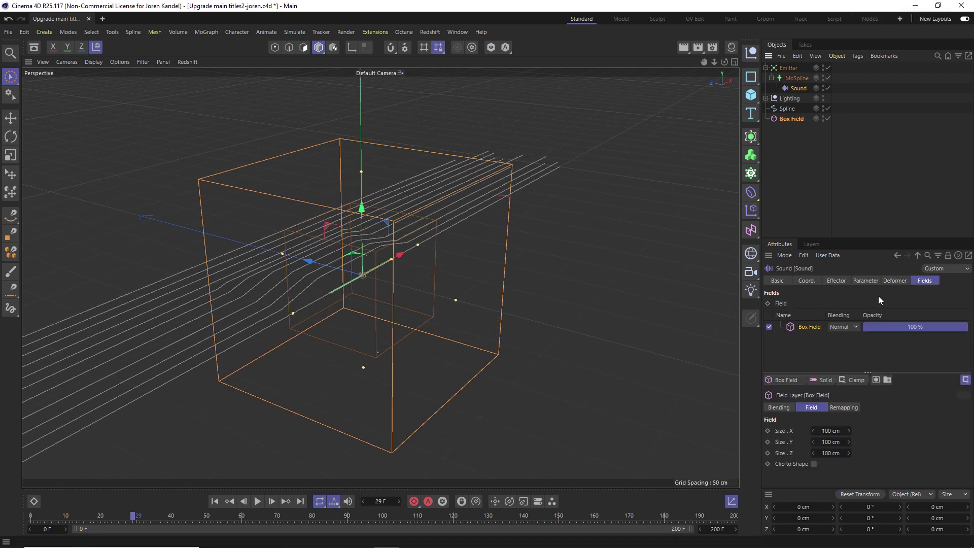
Move the Box Field along Z to about 200 cm, playing the animation to check its placement over the lines
{"action": "left_click", "coordinate": [789, 118]}
{"action": "key", "text": "e"}
{"action": "left_click_drag", "start_coordinate": [358, 274], "coordinate": [231, 244]}
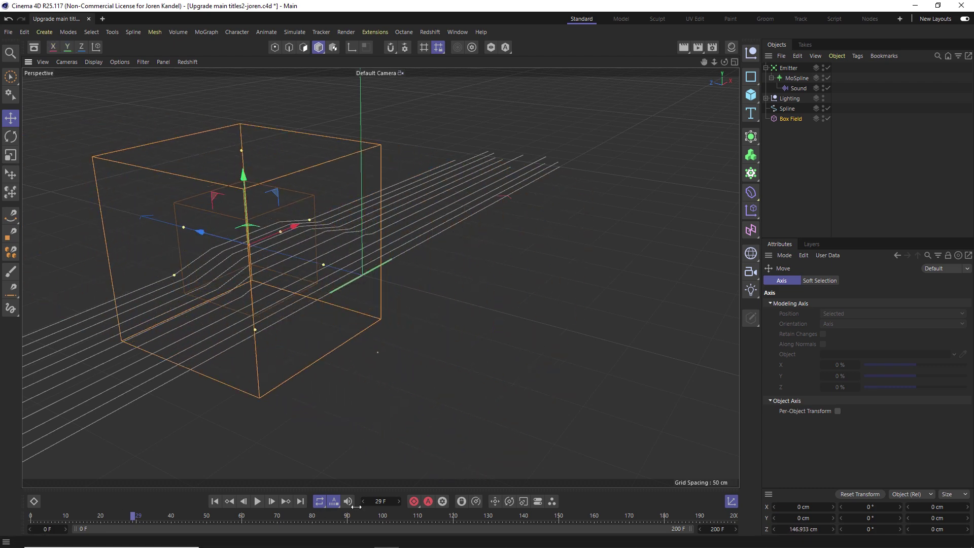
{"action": "left_click", "coordinate": [257, 502]}
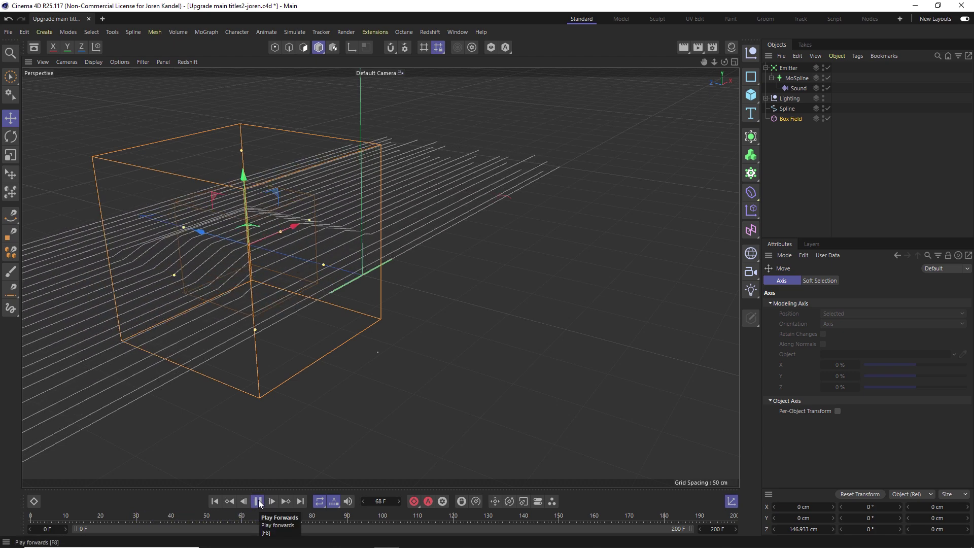
{"action": "left_click", "coordinate": [257, 501]}
{"action": "left_click_drag", "start_coordinate": [228, 240], "coordinate": [199, 232]}
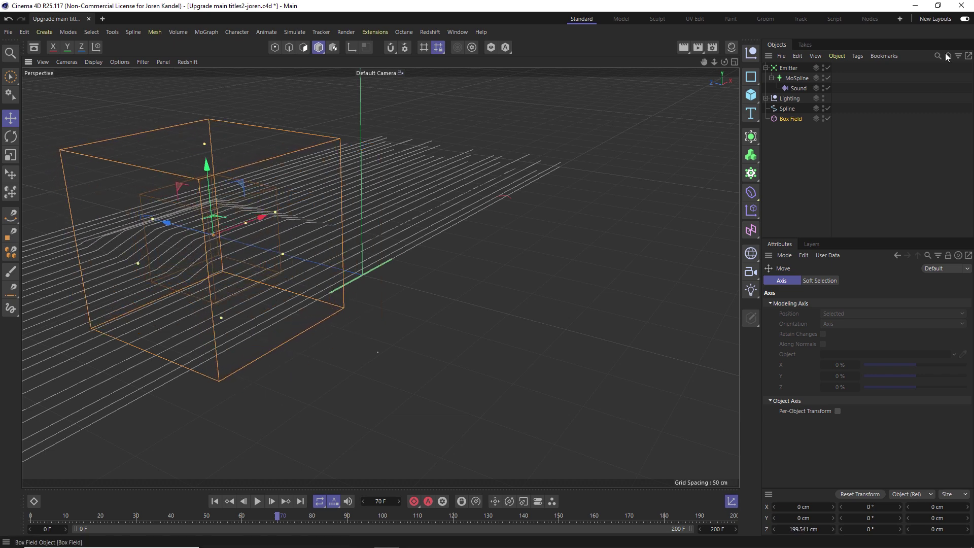
Set the Box Field's size to 350 cm in X and 150 cm in Z, and replay the animation from the first frame
{"action": "left_click", "coordinate": [786, 120]}
{"action": "left_click", "coordinate": [830, 326]}
{"action": "type", "text": "350"}
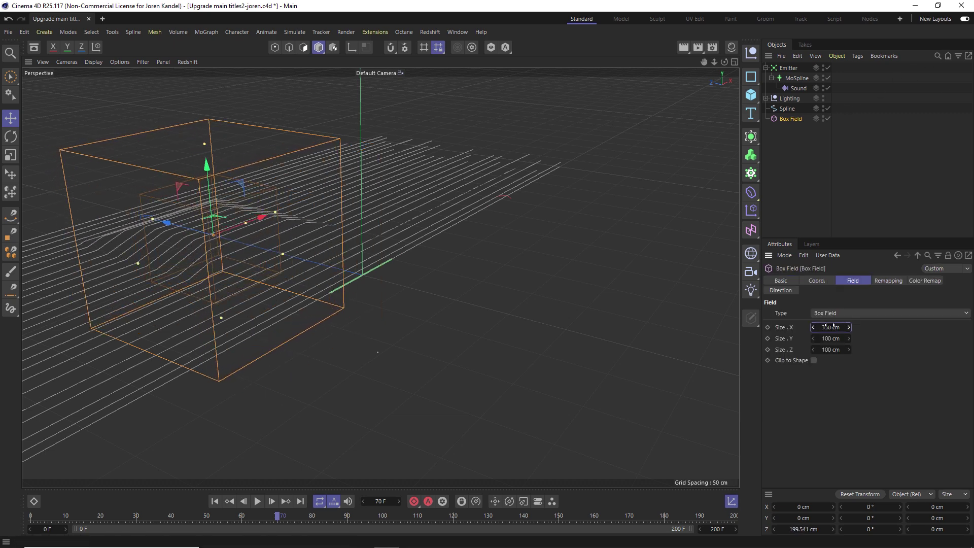
{"action": "type", "text": "0"}
{"action": "key", "text": "Return"}
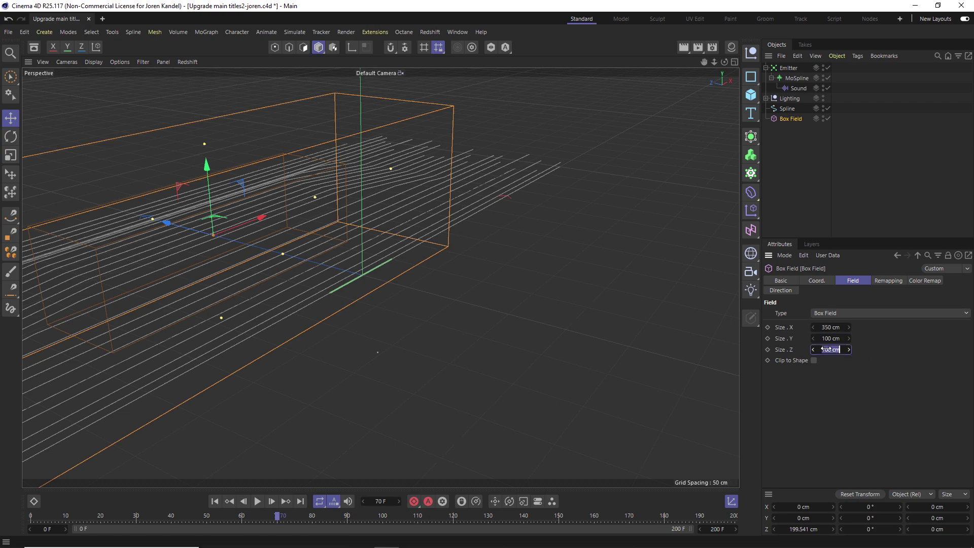
{"action": "key", "text": "Return"}
{"action": "left_click_drag", "start_coordinate": [429, 316], "coordinate": [184, 254], "text": "alt"}
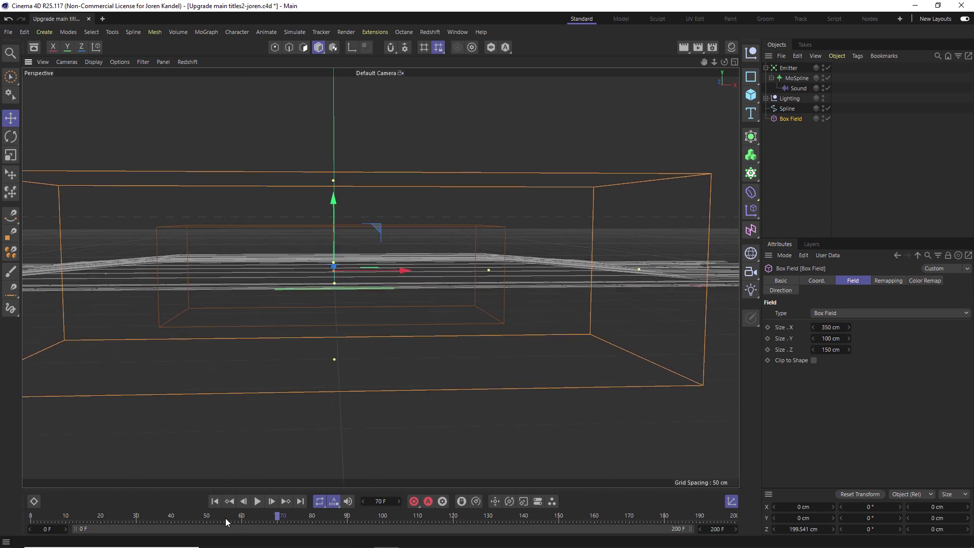
{"action": "left_click", "coordinate": [213, 501]}
{"action": "left_click", "coordinate": [257, 501]}
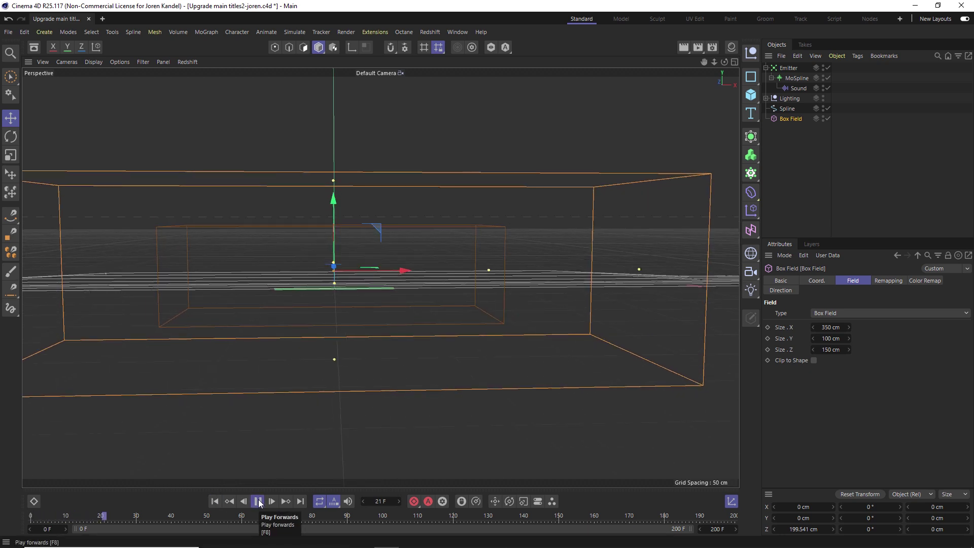
{"action": "key", "text": "F8"}
Add a Shader Field with Multiply blending above the Box Field in the Sound effector and load a Noise shader into it
{"action": "left_click", "coordinate": [796, 89]}
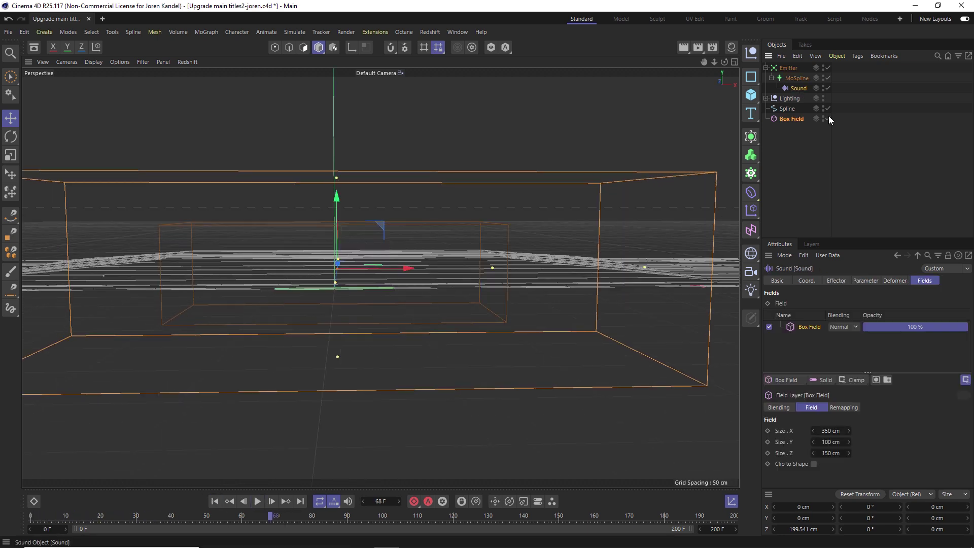
{"action": "left_click", "coordinate": [797, 384]}
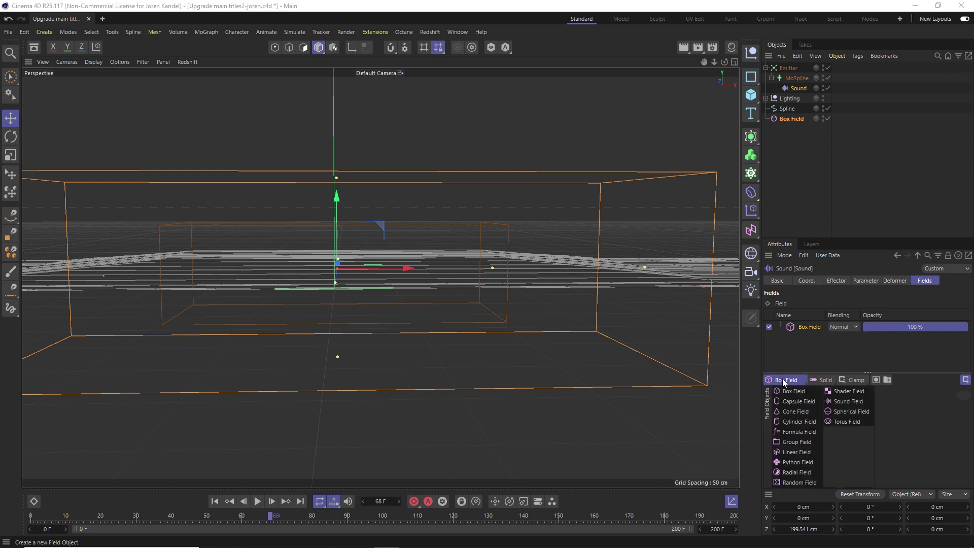
{"action": "left_click", "coordinate": [847, 391]}
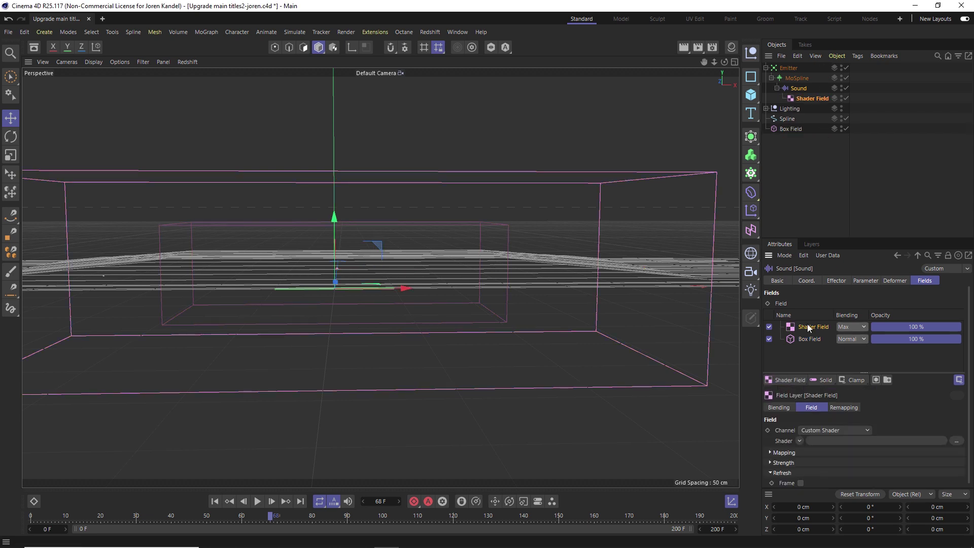
{"action": "left_click", "coordinate": [856, 325]}
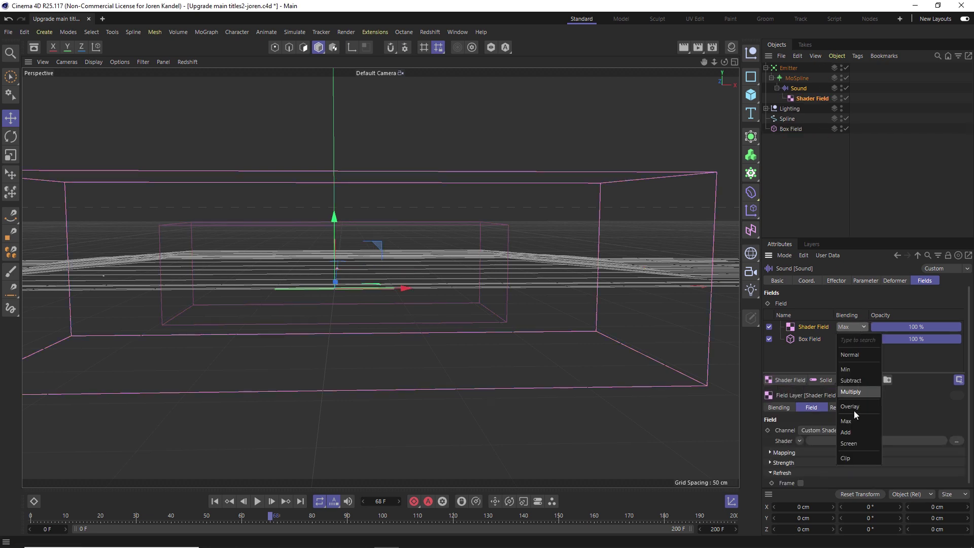
{"action": "left_click", "coordinate": [857, 377]}
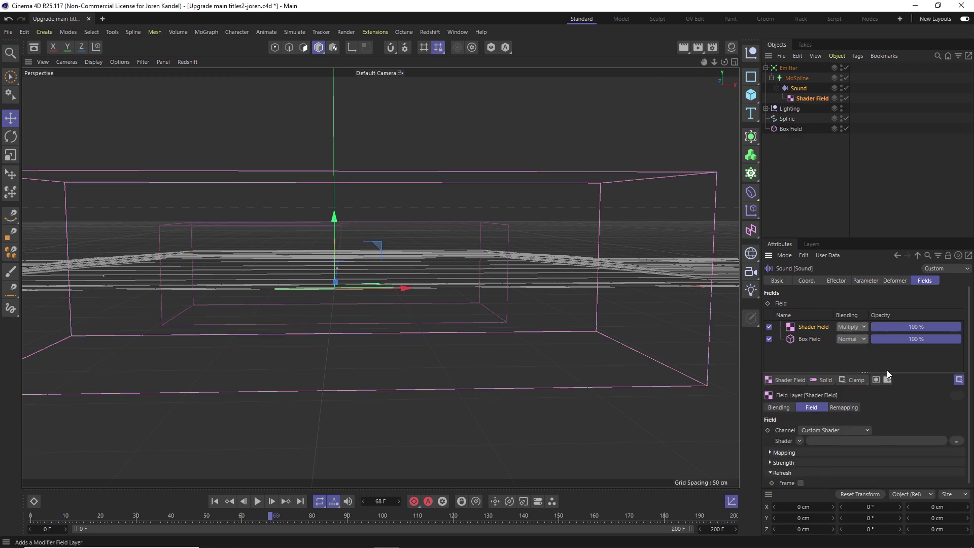
{"action": "left_click", "coordinate": [800, 440]}
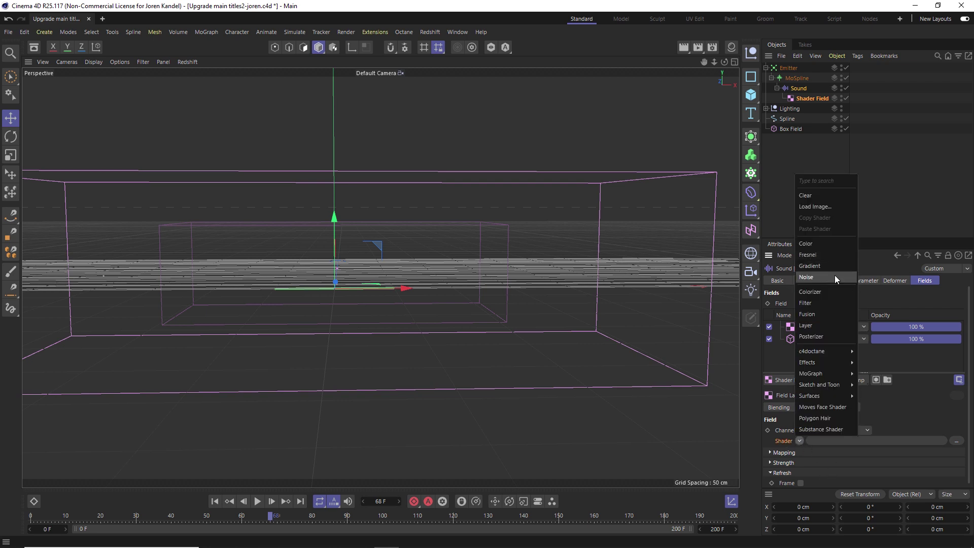
{"action": "left_click", "coordinate": [812, 278]}
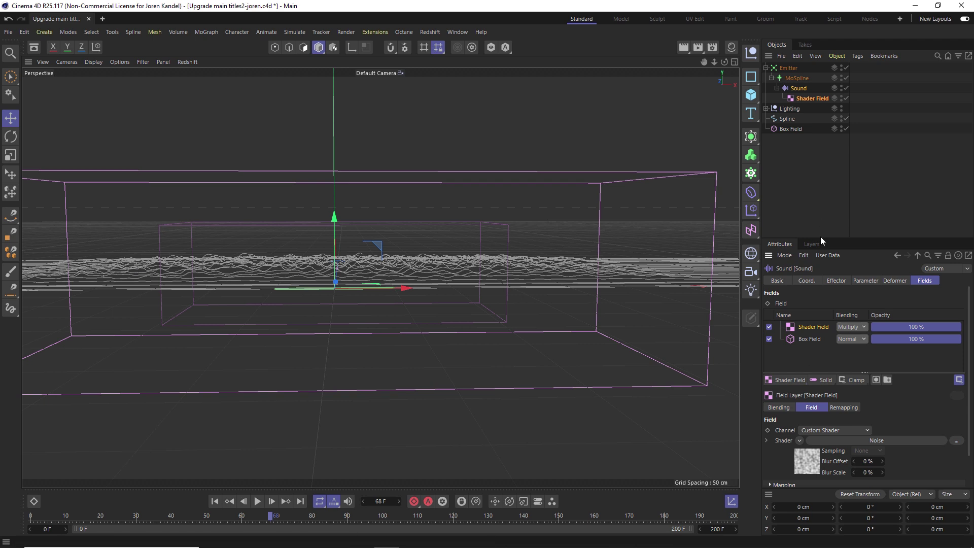
Set the Shader Field noise's global scale to 1000% and replay the animation from the first frame
{"action": "left_click_drag", "start_coordinate": [820, 238], "coordinate": [820, 165]}
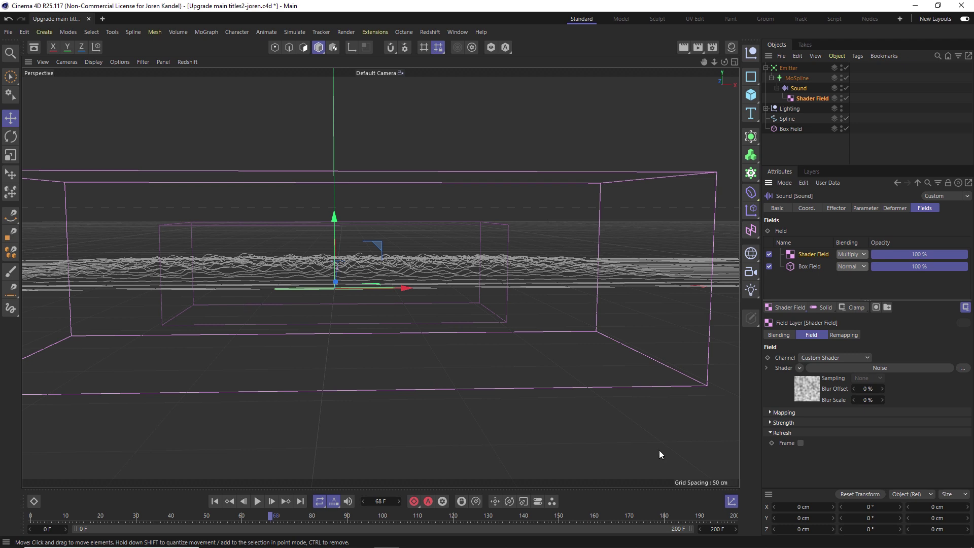
{"action": "left_click", "coordinate": [798, 392]}
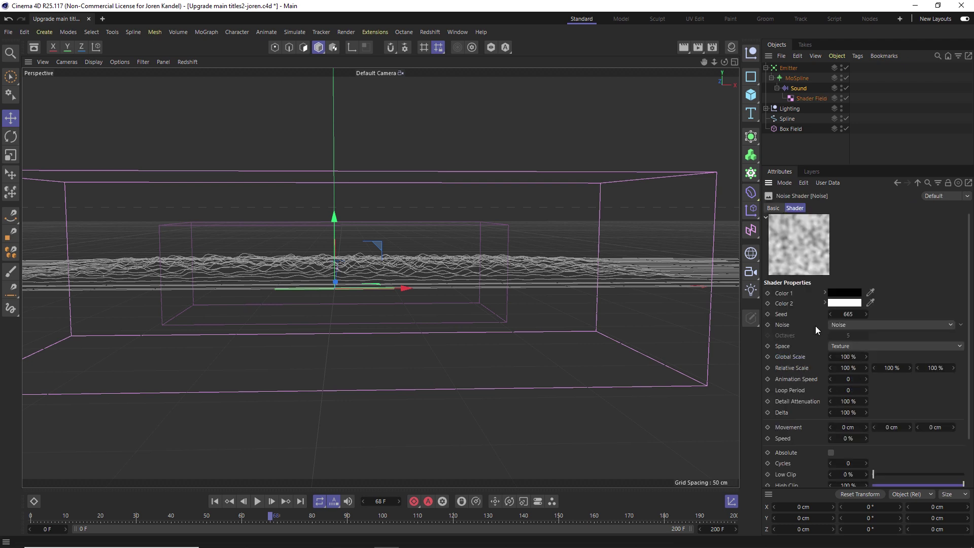
{"action": "left_click", "coordinate": [848, 356]}
{"action": "type", "text": "1000"}
{"action": "key", "text": "Return"}
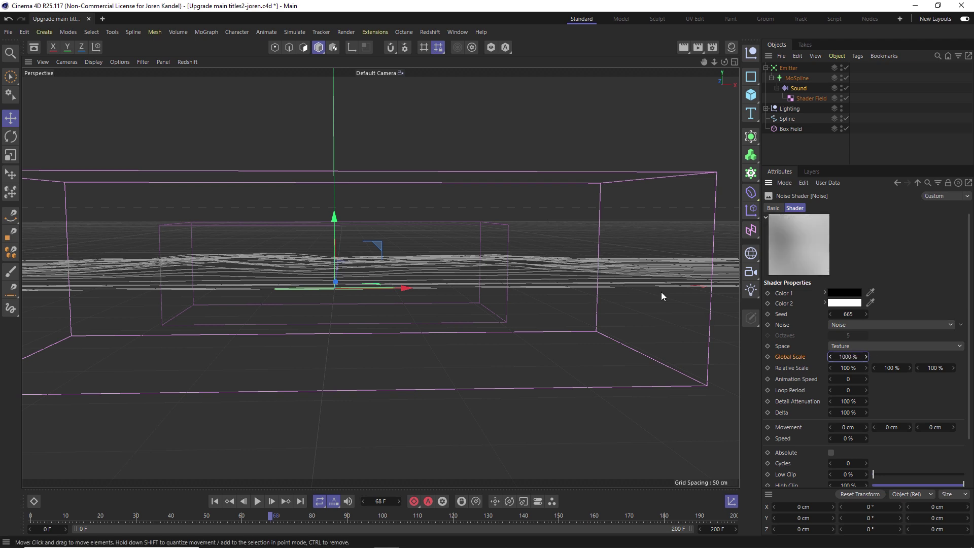
{"action": "left_click", "coordinate": [215, 501]}
{"action": "left_click", "coordinate": [257, 501]}
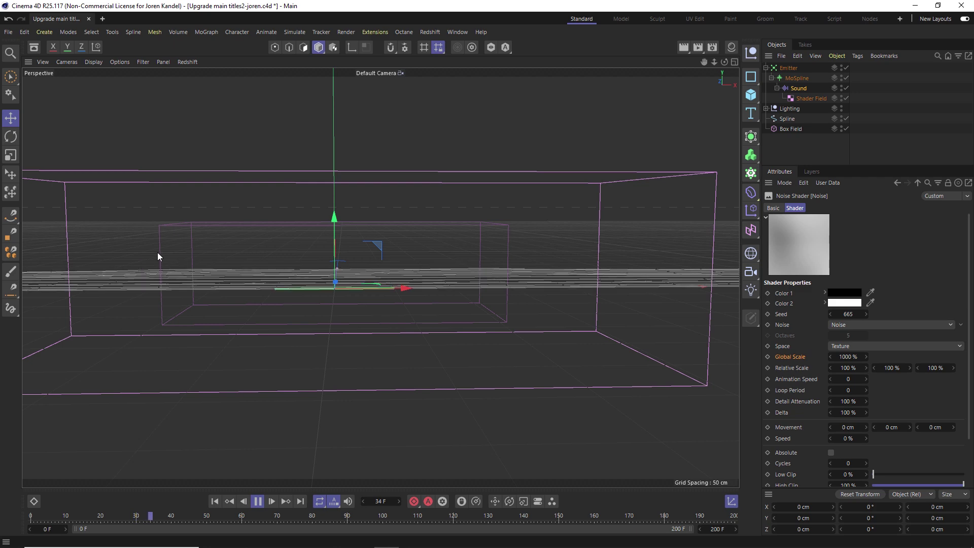
{"action": "scroll", "coordinate": [300, 307], "scroll_direction": "up", "scroll_amount": 4}
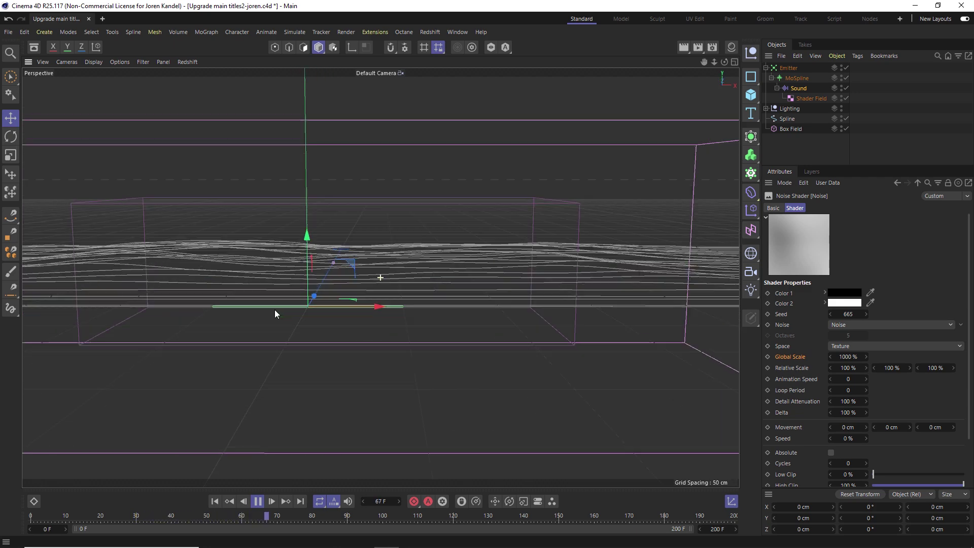
{"action": "key", "text": "F8"}
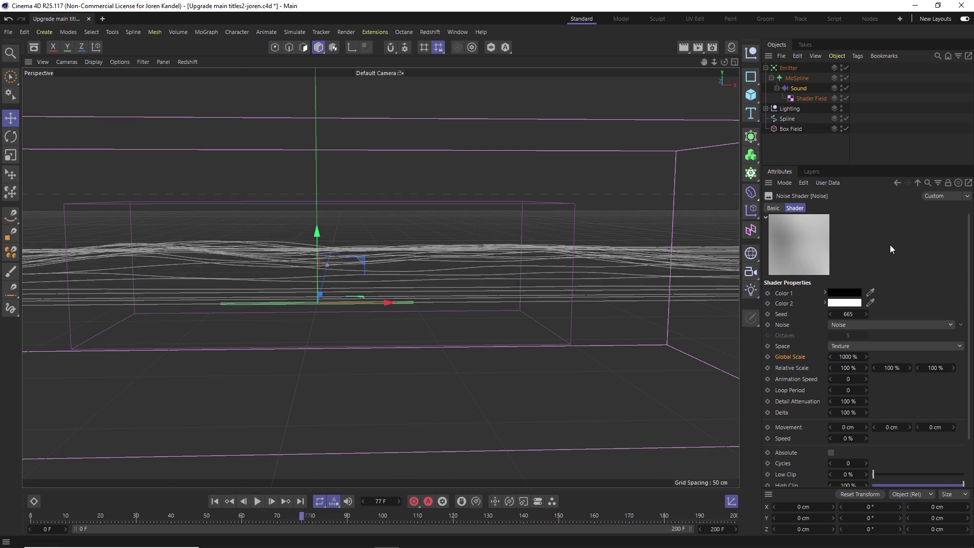
Add a Displacer deformer and make it a child of the MoSpline, directly below the Sound effector
{"action": "key", "text": "shift+c"}
{"action": "type", "text": "displace"}
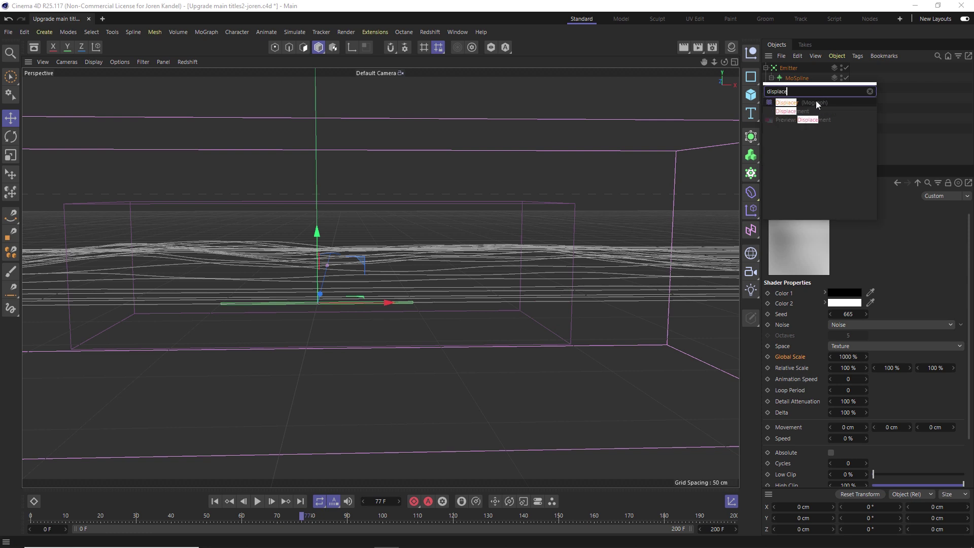
{"action": "left_click", "coordinate": [805, 102]}
{"action": "mouse_move", "coordinate": [801, 72]}
{"action": "left_mouse_down"}
{"action": "mouse_move", "coordinate": [859, 77]}
{"action": "mouse_move", "coordinate": [850, 145]}
{"action": "mouse_move", "coordinate": [812, 123]}
{"action": "mouse_move", "coordinate": [797, 67]}
{"action": "left_mouse_up"}
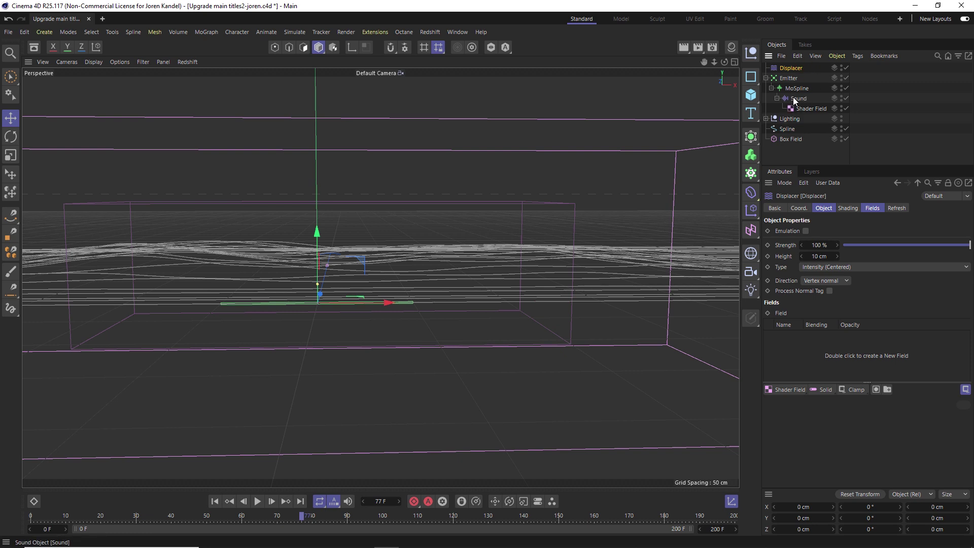
{"action": "left_click", "coordinate": [774, 98]}
{"action": "left_click", "coordinate": [776, 99]}
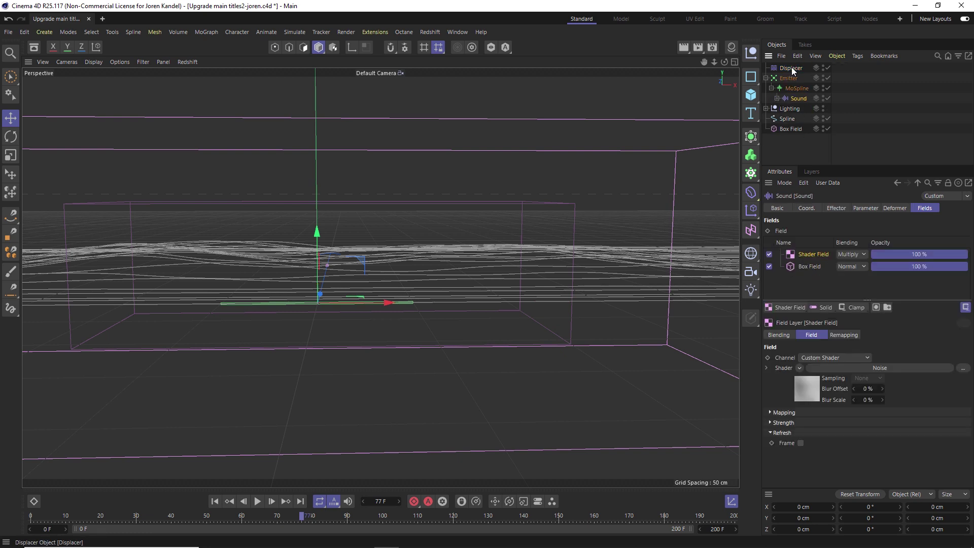
{"action": "left_click_drag", "start_coordinate": [813, 88], "coordinate": [797, 101]}
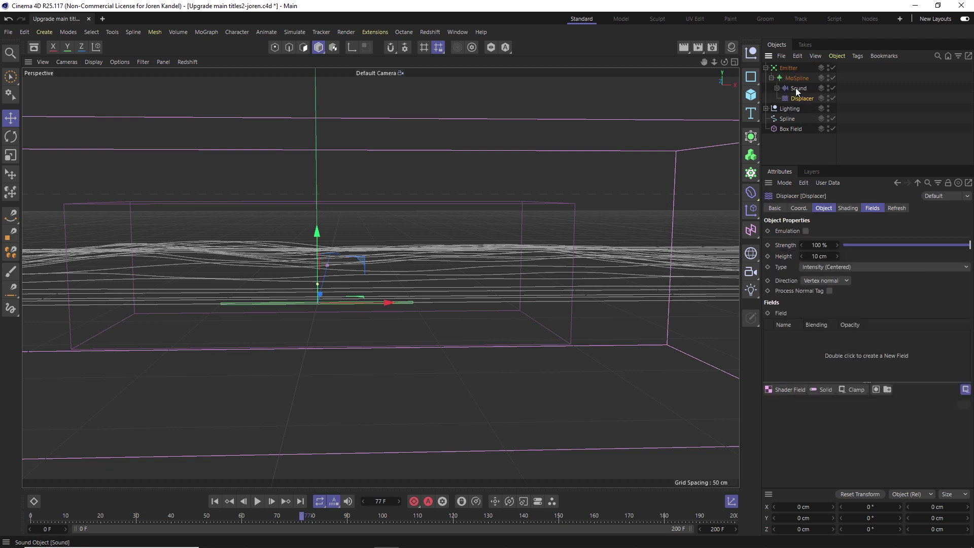
Set the Displacer's height to 25 cm
{"action": "left_click", "coordinate": [824, 208]}
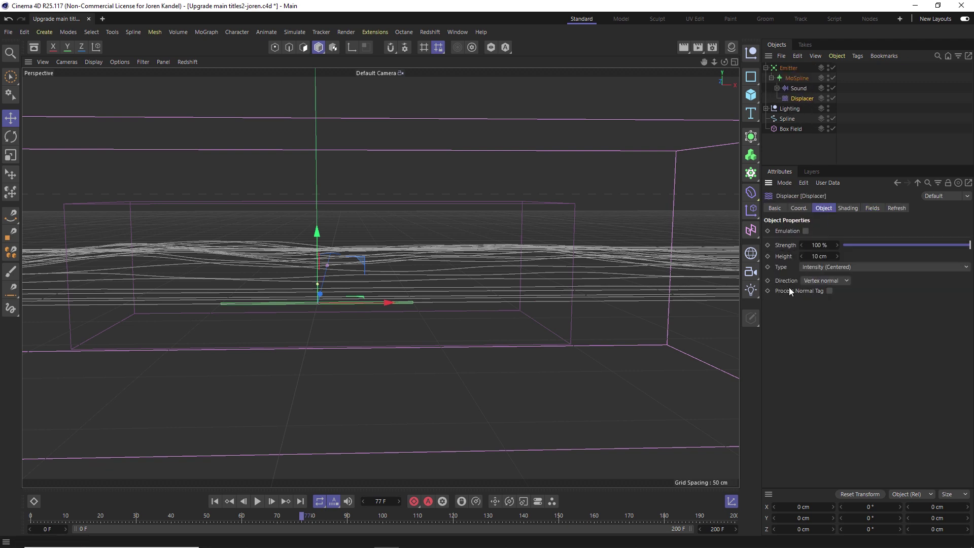
{"action": "left_click", "coordinate": [823, 256]}
{"action": "type", "text": "25"}
{"action": "key", "text": "Return"}
Load a Noise shader into the Displacer's shading
{"action": "left_click", "coordinate": [851, 209]}
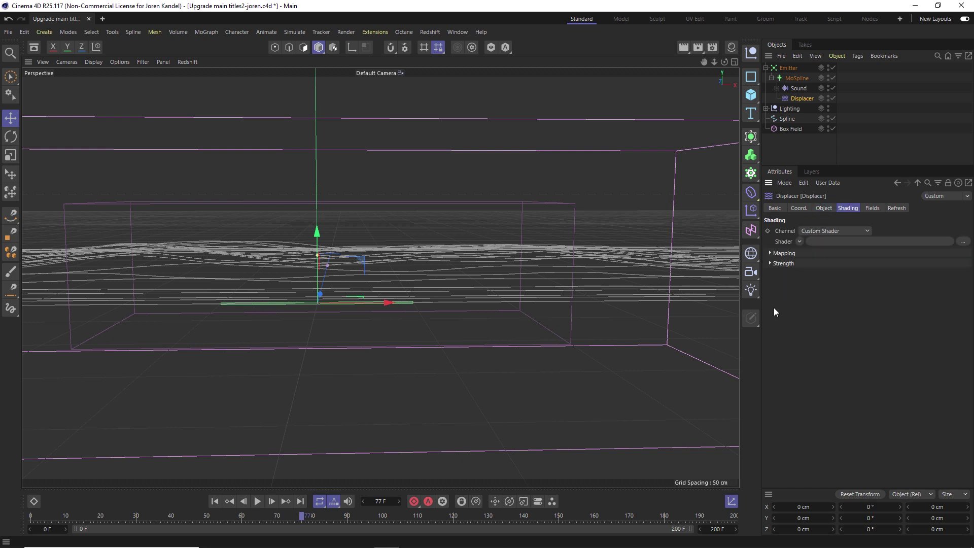
{"action": "left_click", "coordinate": [798, 241]}
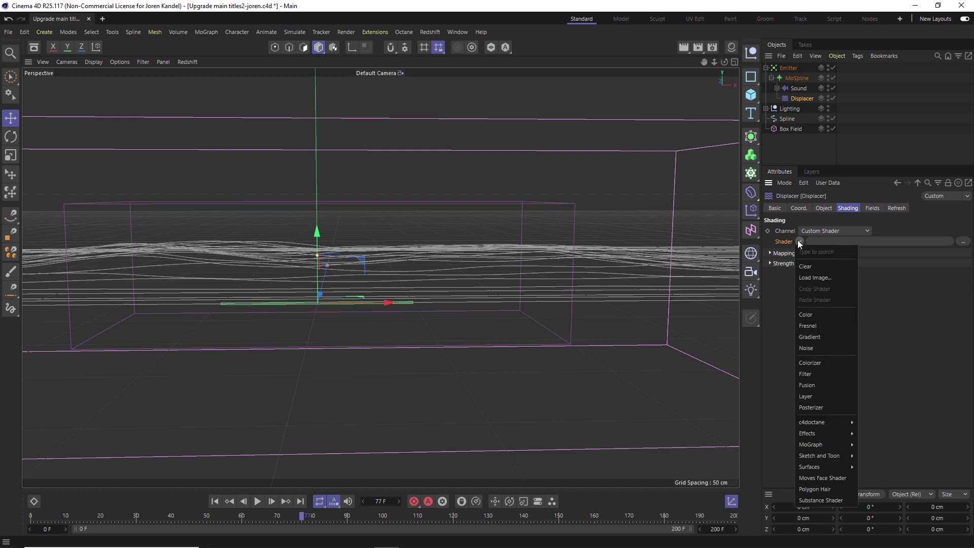
{"action": "left_click", "coordinate": [820, 346]}
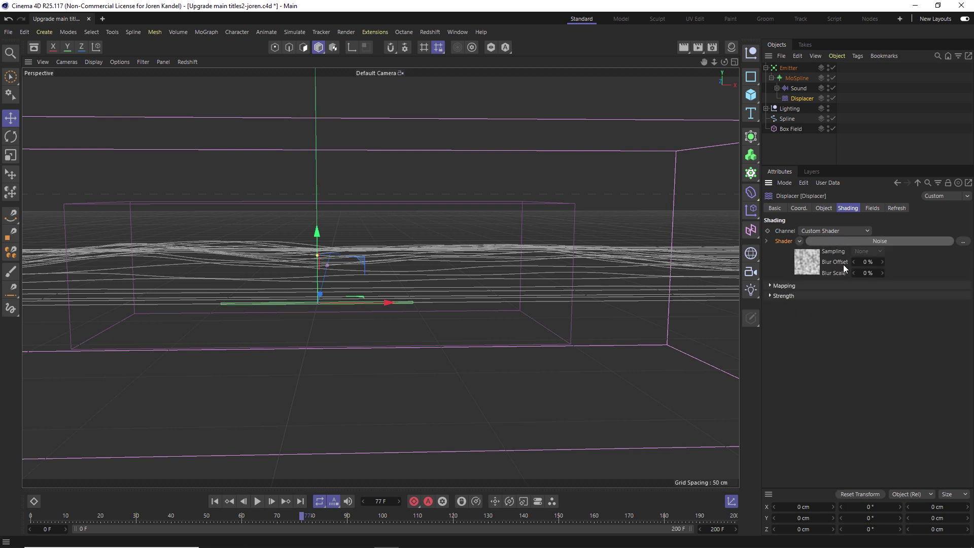
Change the noise type of the Displacer's shader to Dents
{"action": "left_click", "coordinate": [802, 264]}
{"action": "left_click", "coordinate": [851, 325]}
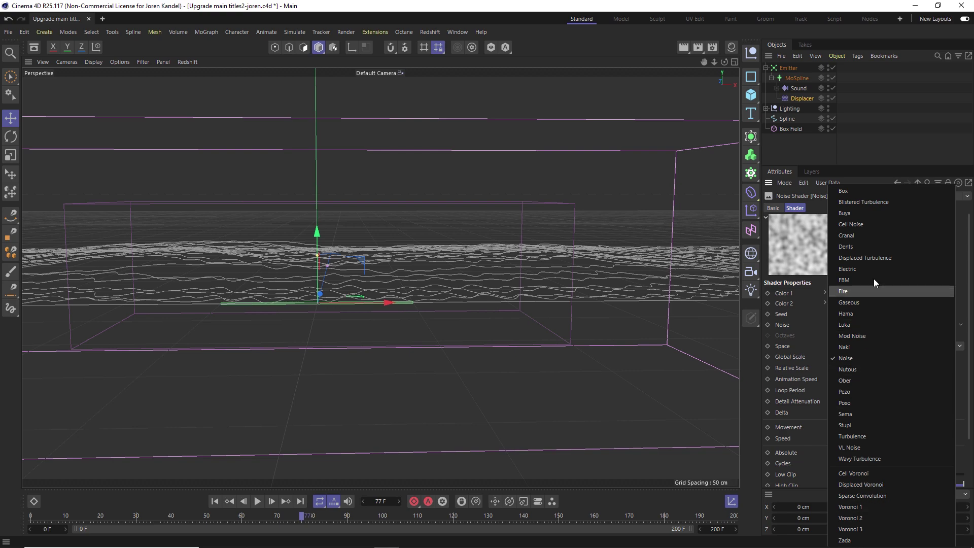
{"action": "left_click", "coordinate": [866, 247]}
{"action": "left_click_drag", "start_coordinate": [239, 272], "coordinate": [280, 282], "text": "alt"}
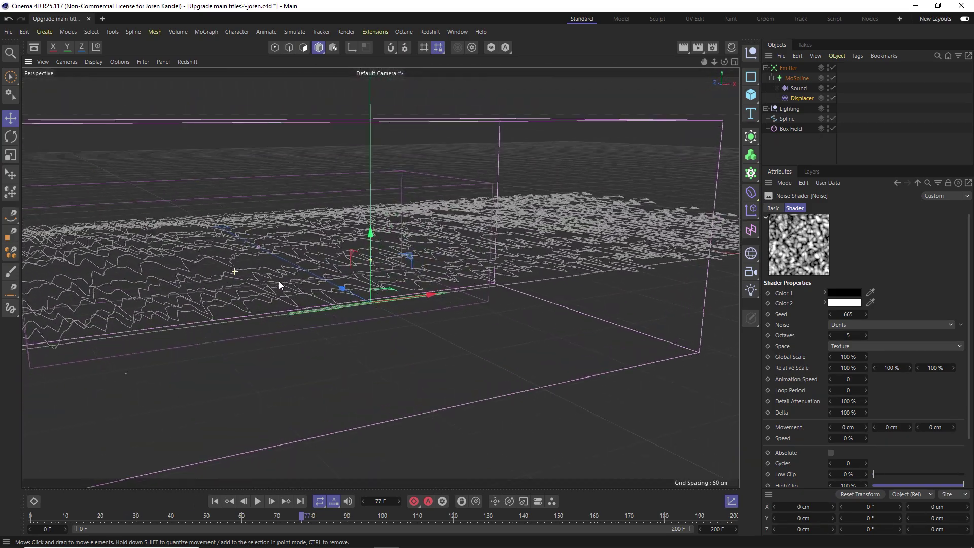
Set the Displacer's direction to Planar along +Y and limit the deformer with the existing Box Field
{"action": "left_click", "coordinate": [802, 99]}
{"action": "left_click", "coordinate": [822, 208]}
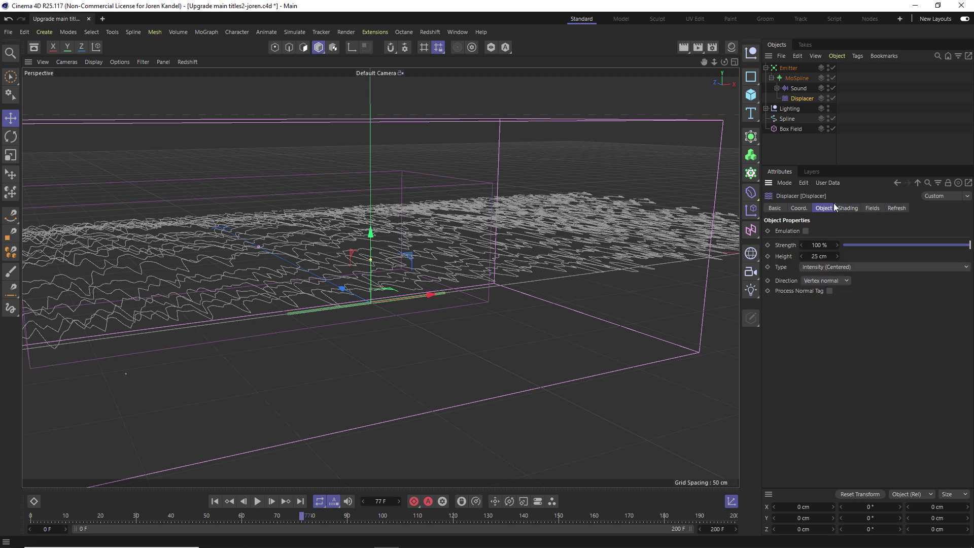
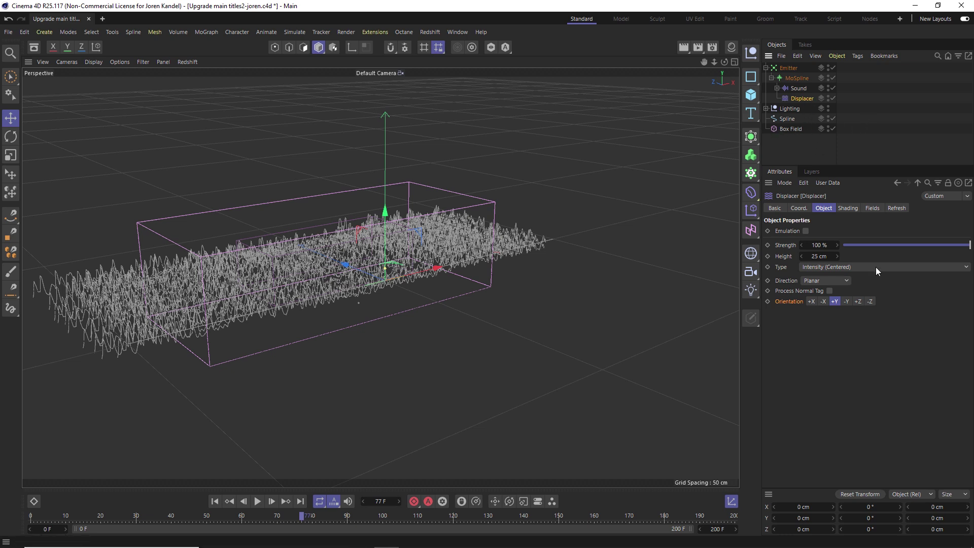
{"action": "left_click", "coordinate": [873, 209]}
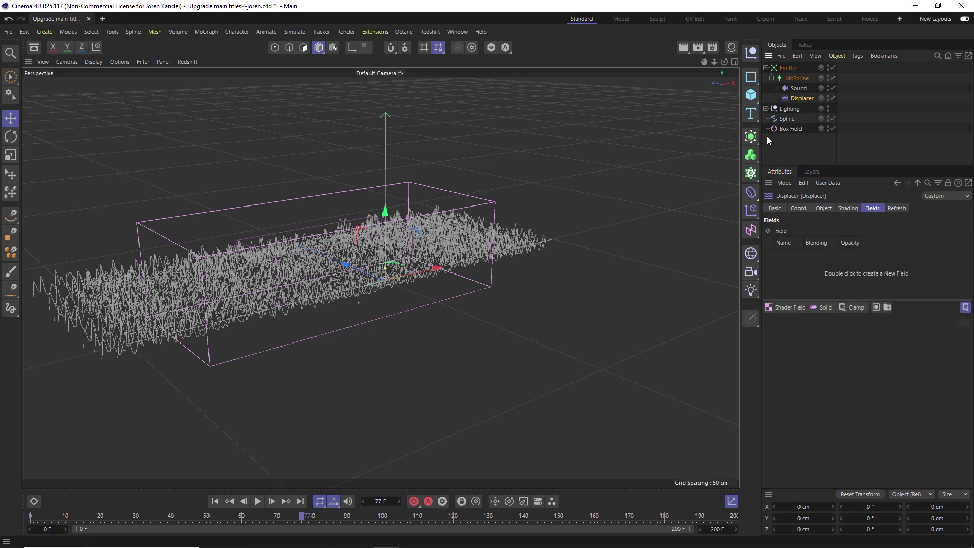
{"action": "left_click_drag", "start_coordinate": [805, 134], "coordinate": [827, 275]}
{"action": "left_click_drag", "start_coordinate": [213, 298], "coordinate": [341, 282], "text": "alt"}
{"action": "scroll", "coordinate": [342, 282], "scroll_direction": "up", "scroll_amount": 5}
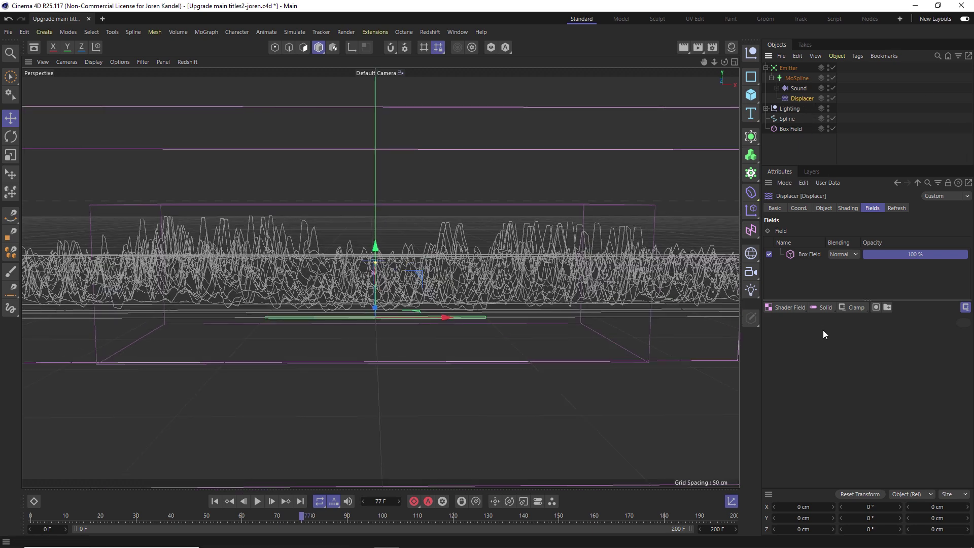
Set the Displacer noise's global scale to 750% and its animation speed to 0.2
{"action": "left_click", "coordinate": [897, 208]}
{"action": "left_click", "coordinate": [848, 208]}
{"action": "left_click", "coordinate": [799, 269]}
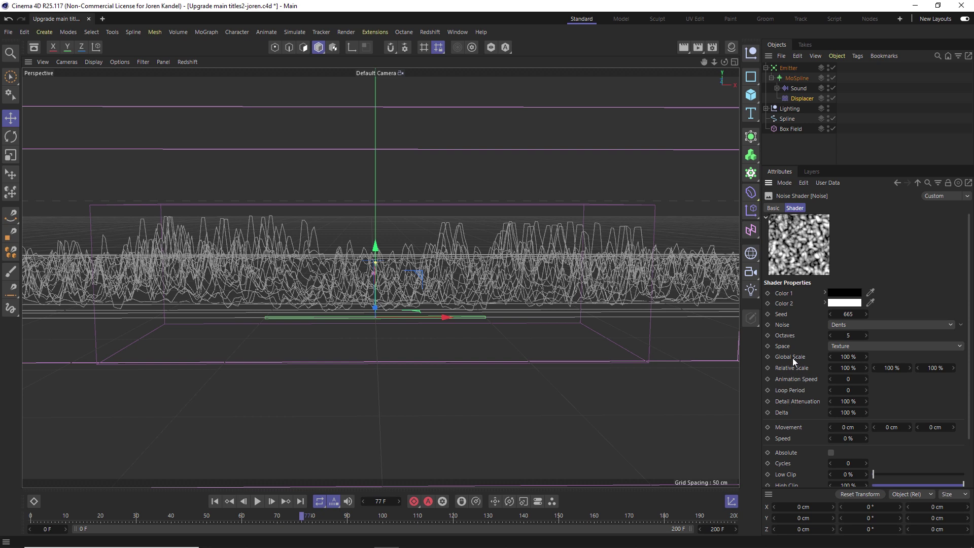
{"action": "left_click", "coordinate": [855, 356]}
{"action": "type", "text": "750"}
{"action": "key", "text": "Return"}
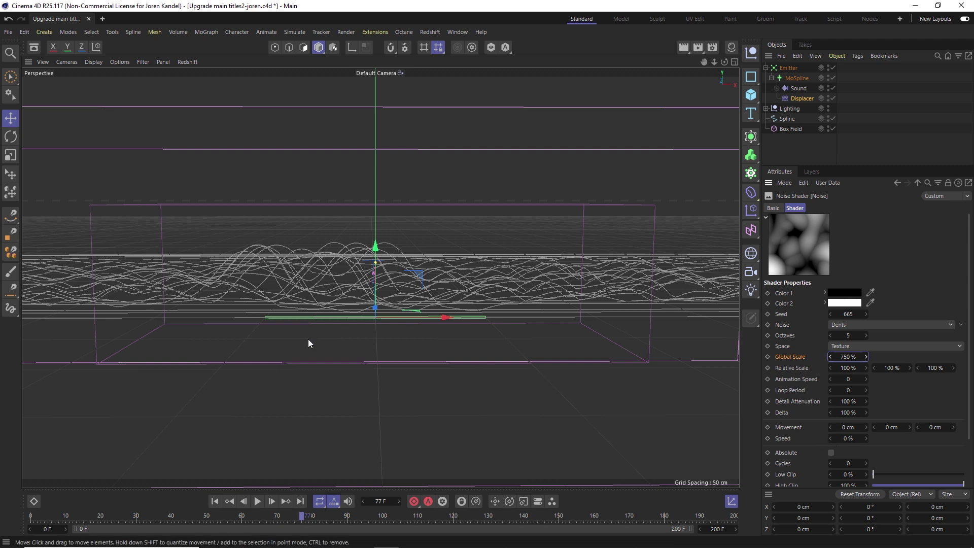
{"action": "left_click", "coordinate": [848, 379]}
{"action": "type", "text": ".2"}
{"action": "key", "text": "Return"}
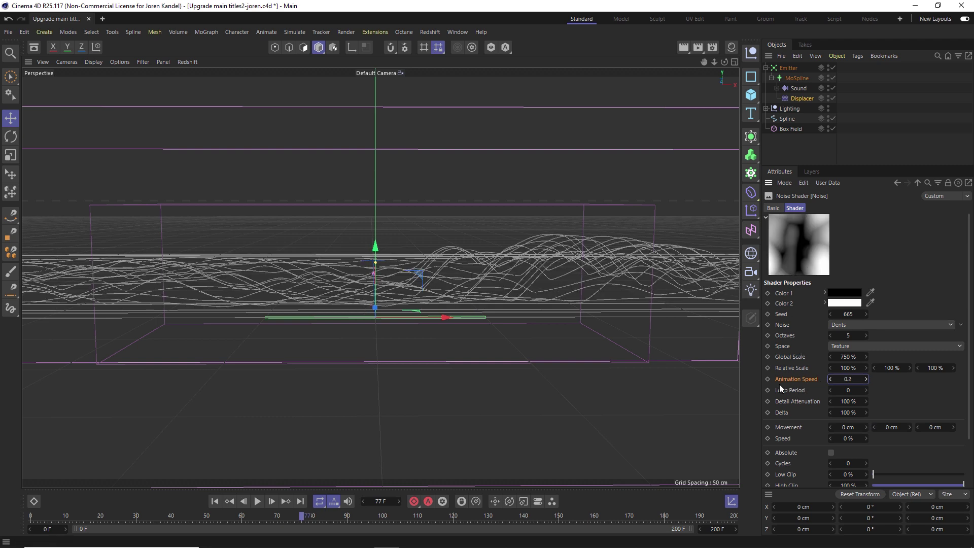
Preview the noise shader's animation and check the frame rate in the project settings
{"action": "right_click", "coordinate": [801, 238]}
{"action": "left_click", "coordinate": [823, 250]}
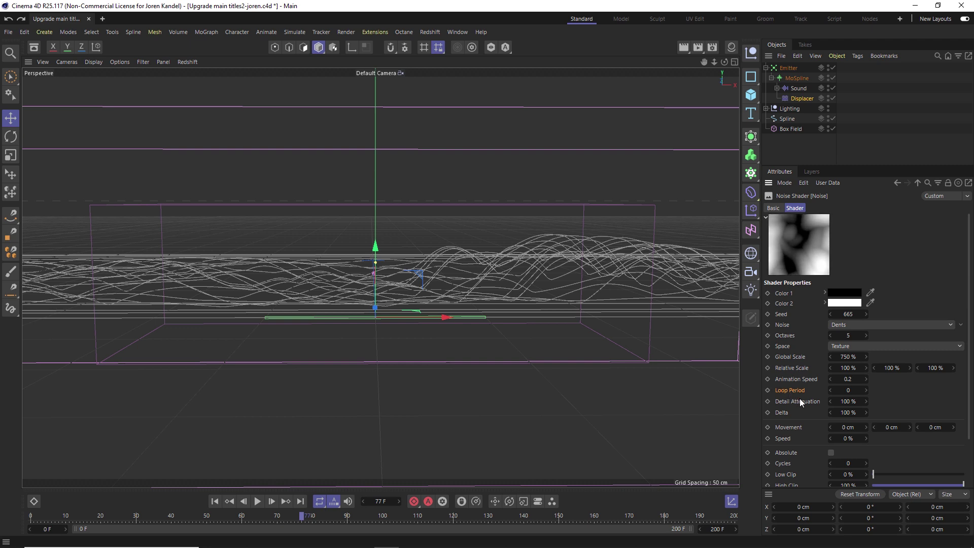
{"action": "key", "text": "ctrl+d"}
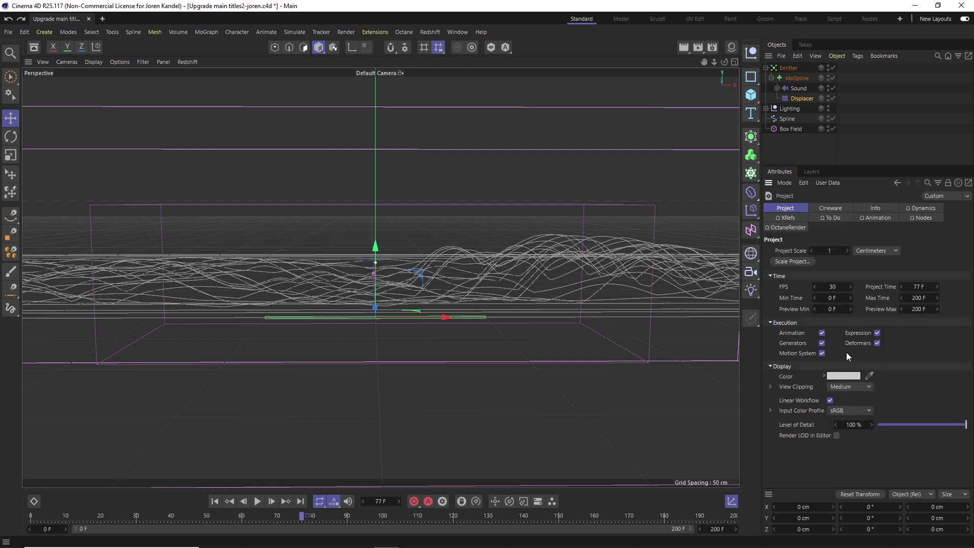
{"action": "key", "text": "ctrl+shift+a"}
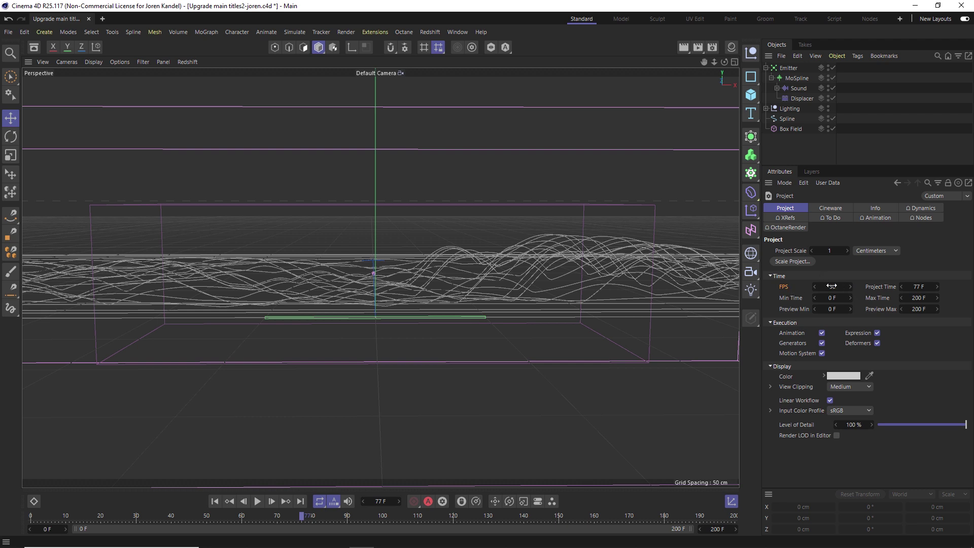
{"action": "key", "text": "ctrl+z"}
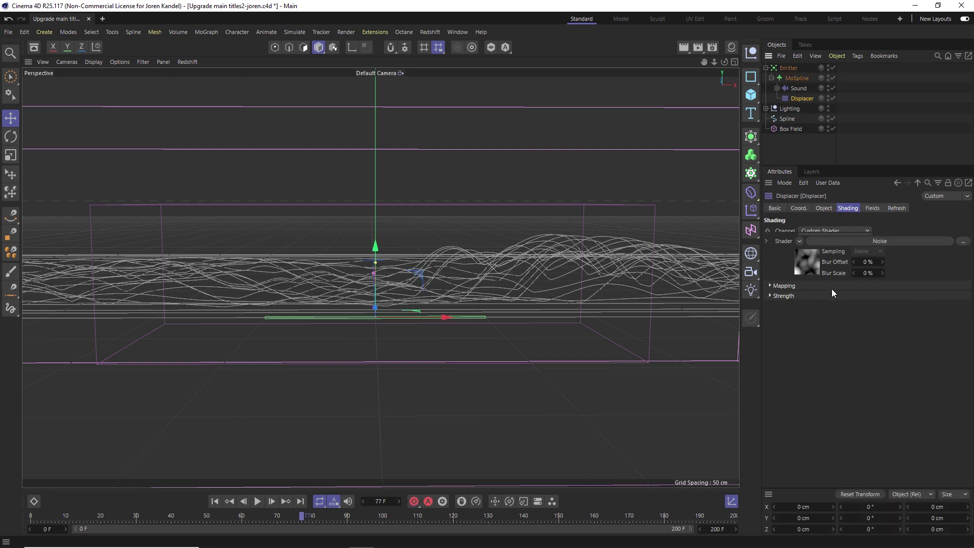
Set the Displacer noise's loop period to 30, then deselect everything and play the animation
{"action": "left_click", "coordinate": [810, 266]}
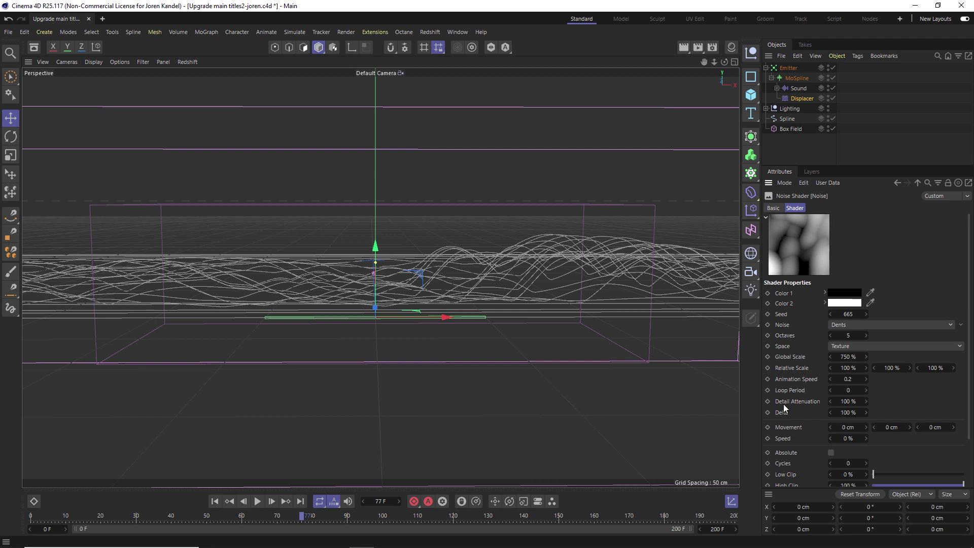
{"action": "left_click", "coordinate": [852, 390]}
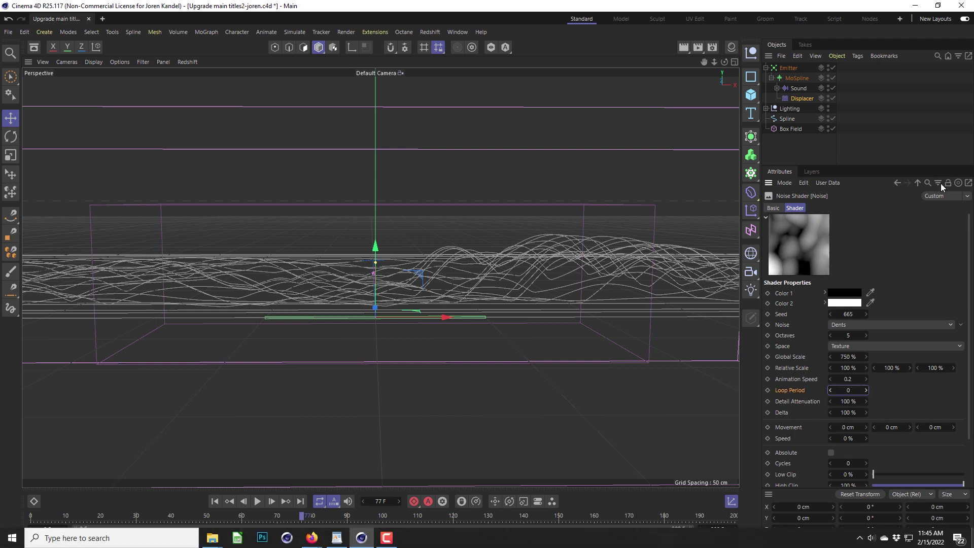
{"action": "type", "text": "30"}
{"action": "key", "text": "Return"}
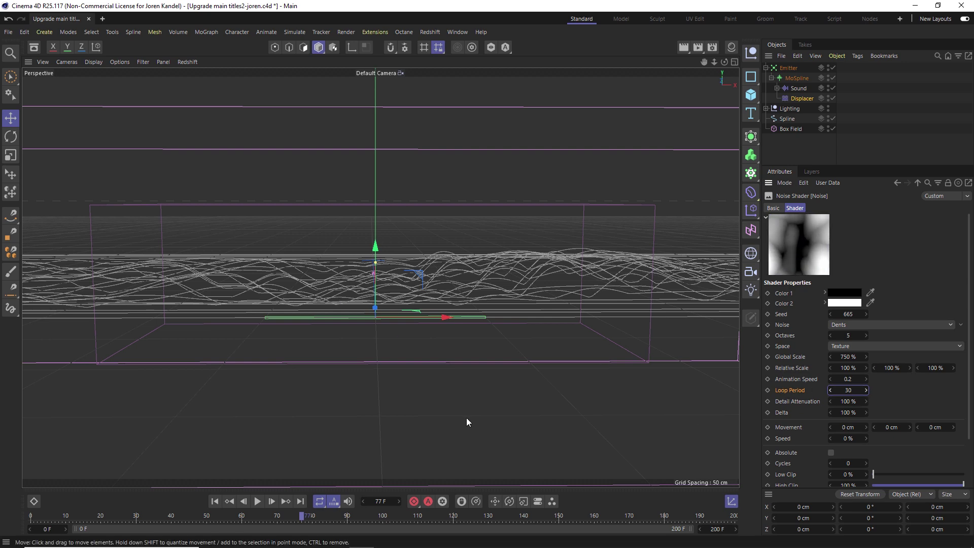
{"action": "left_click", "coordinate": [899, 111]}
{"action": "key", "text": "F8"}
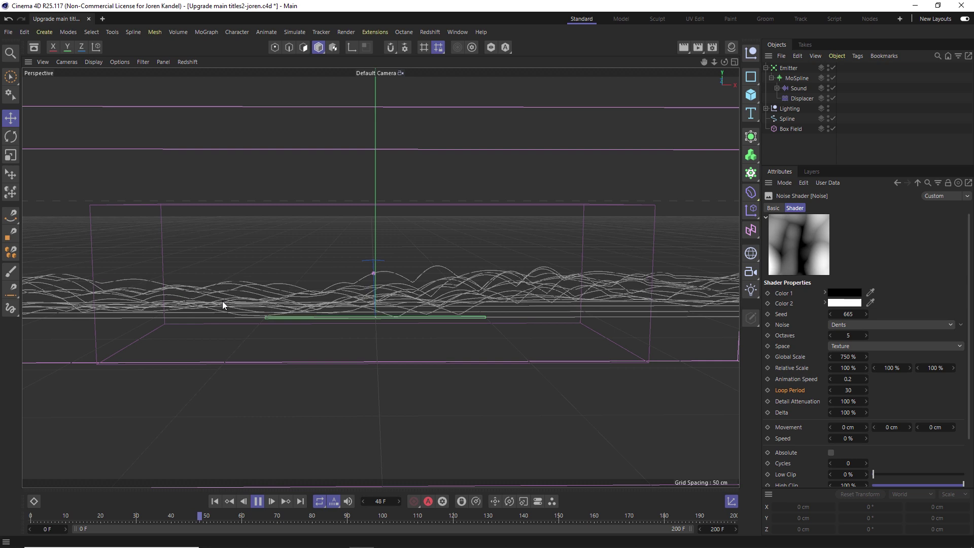
{"action": "left_click", "coordinate": [163, 325]}
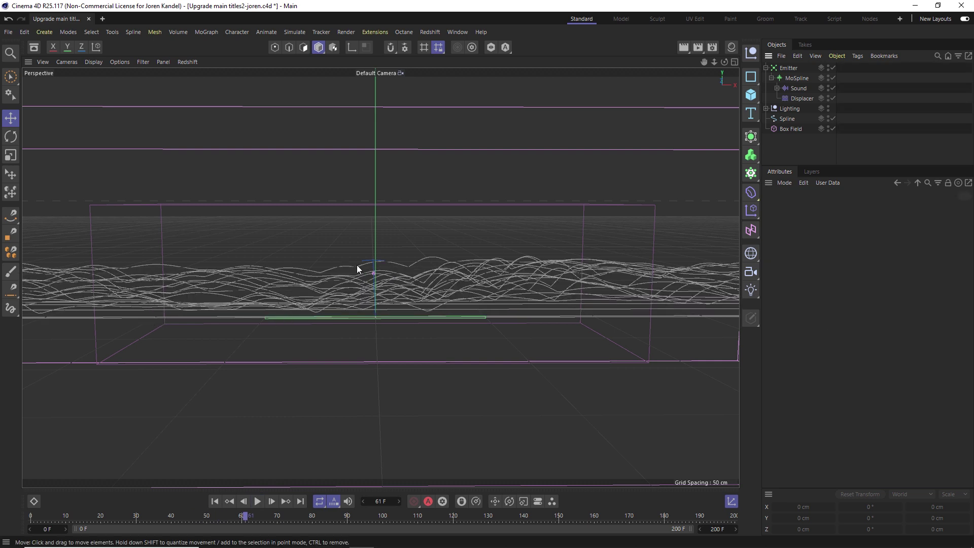
Rename the Displacer to "Round"
{"action": "left_click", "coordinate": [795, 98]}
{"action": "double_click", "coordinate": [795, 98]}
{"action": "key", "text": "BackSpace"}
{"action": "type", "text": "Round"}
{"action": "key", "text": "Return"}
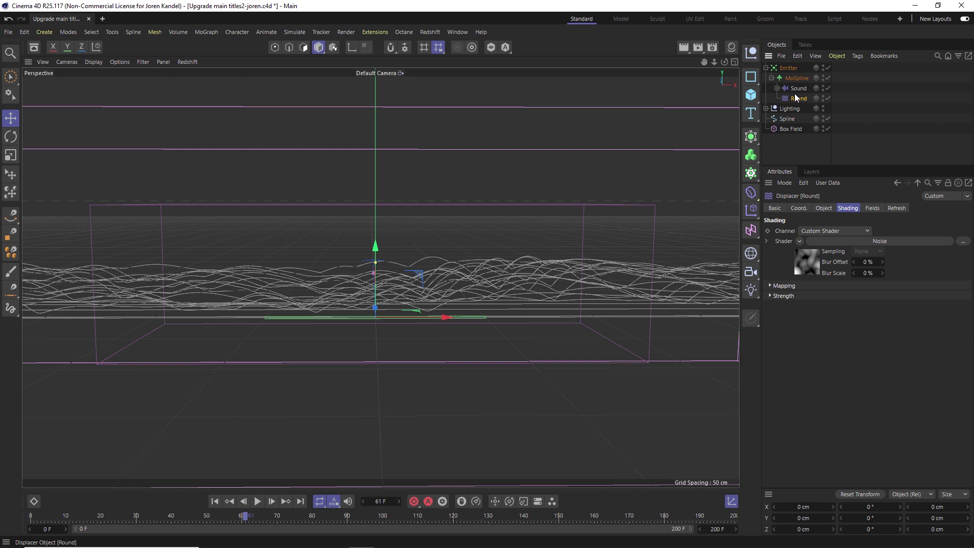
Duplicate the Round displacer directly below itself, name the copy "Square", and disable Round
{"action": "left_click_drag", "start_coordinate": [802, 102], "coordinate": [804, 108], "text": "ctrl"}
{"action": "double_click", "coordinate": [799, 108]}
{"action": "type", "text": "Square"}
{"action": "key", "text": "Return"}
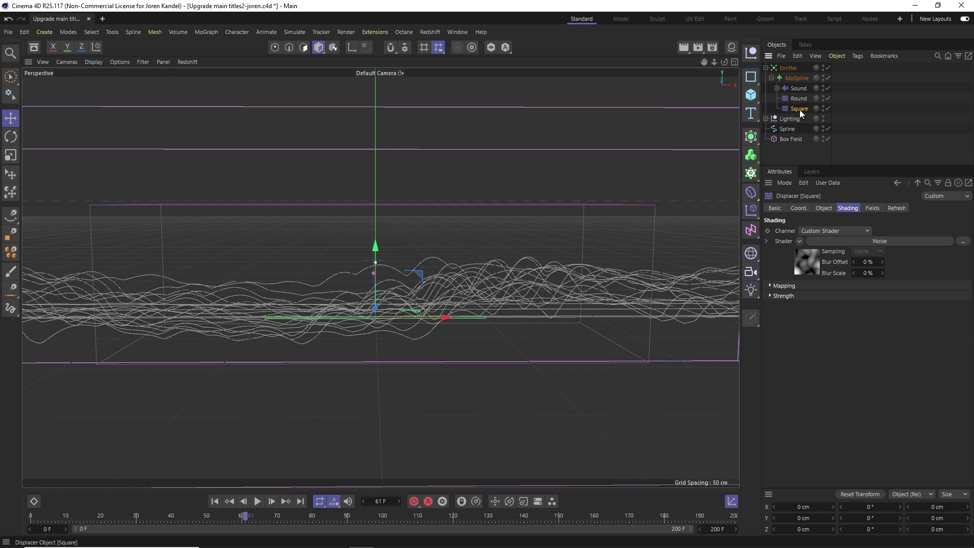
{"action": "left_click", "coordinate": [827, 99]}
Change the Square displacer's noise type to Cell Noise with a global scale of 150%
{"action": "left_click", "coordinate": [808, 256]}
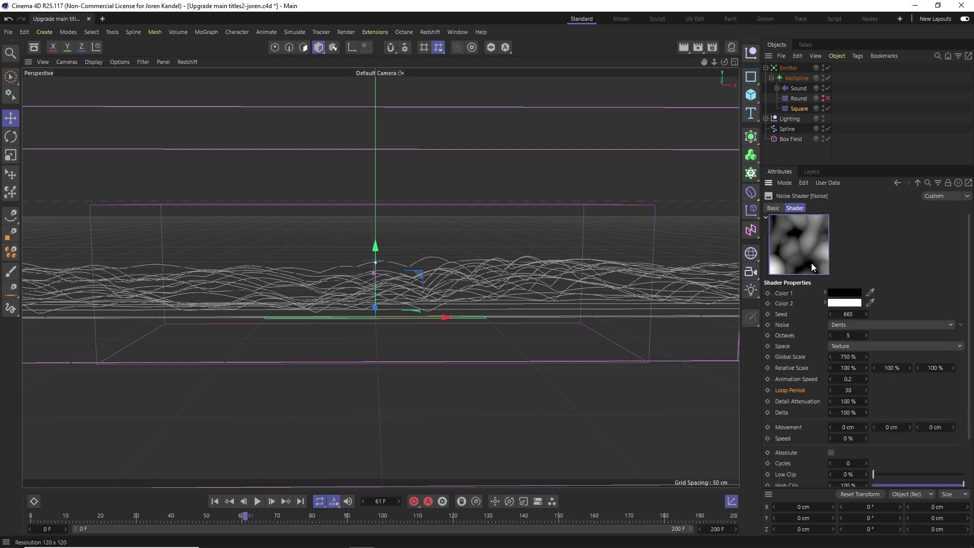
{"action": "left_click", "coordinate": [851, 324]}
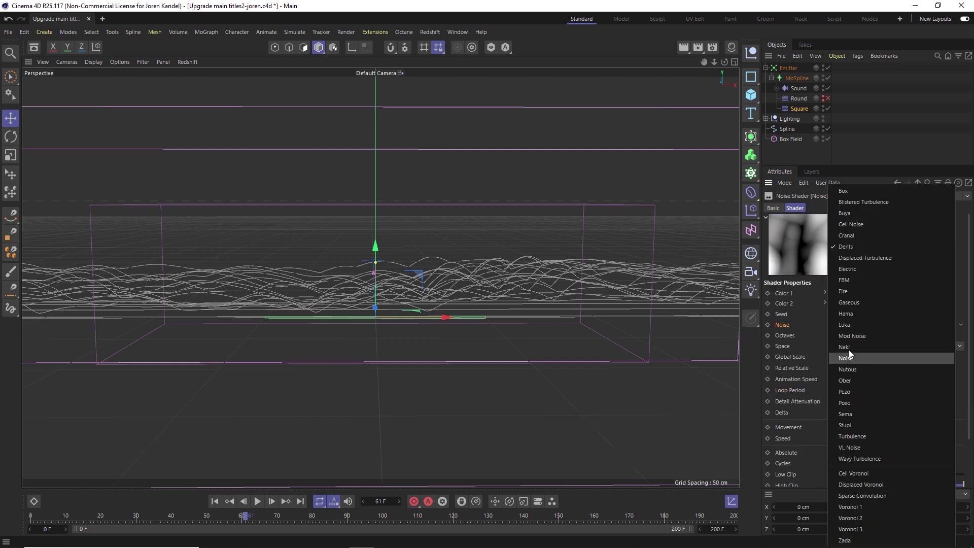
{"action": "left_click", "coordinate": [862, 226]}
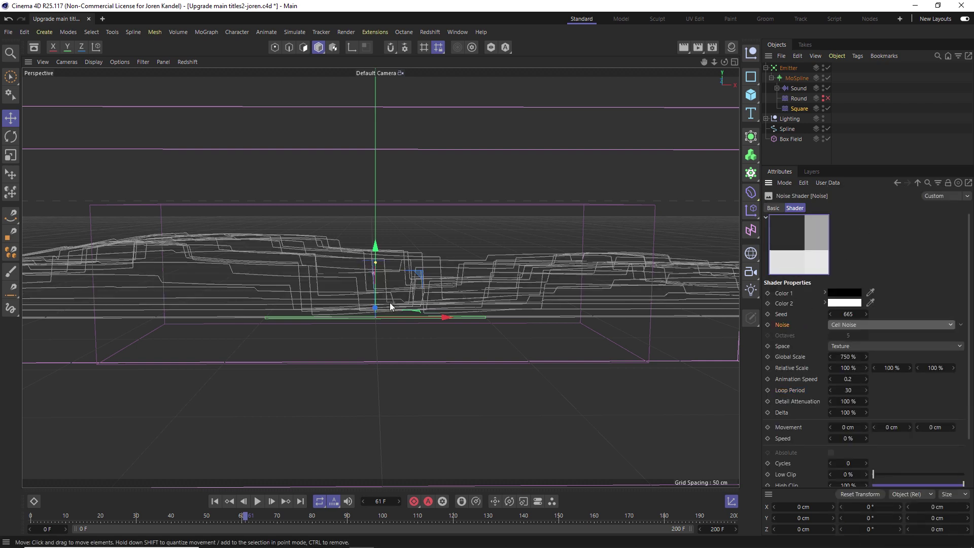
{"action": "left_click", "coordinate": [848, 356]}
{"action": "type", "text": "150"}
{"action": "key", "text": "Return"}
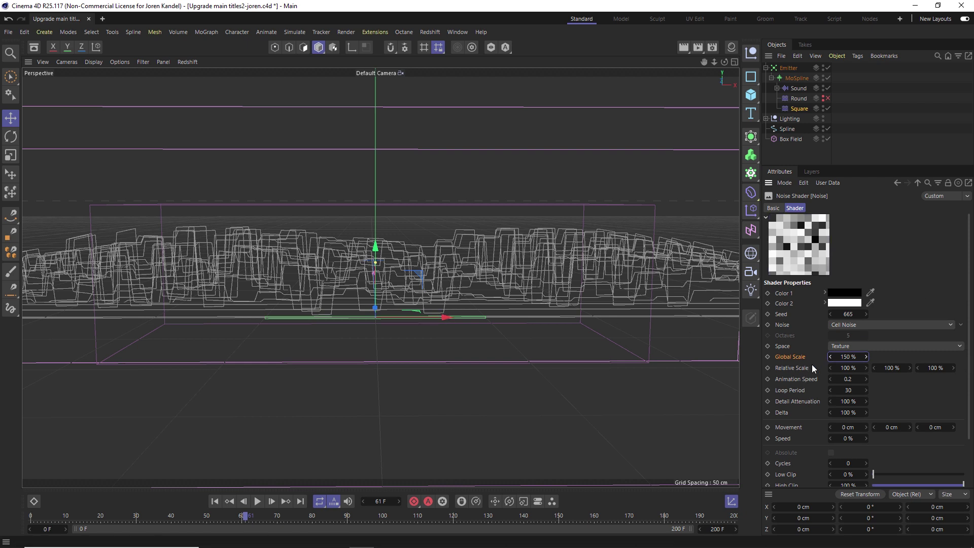
Set the Square displacer's height to 10 cm
{"action": "left_click", "coordinate": [799, 108]}
{"action": "left_click", "coordinate": [824, 209]}
{"action": "double_click", "coordinate": [819, 256]}
{"action": "type", "text": "10"}
{"action": "key", "text": "Return"}
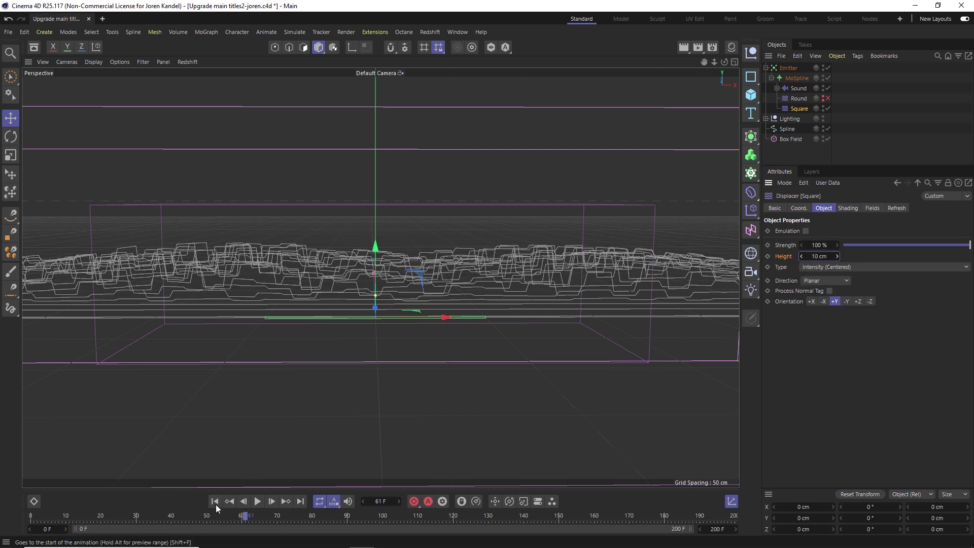
Play the animation from the first frame to review the square displacement, then scrub back to frame 6
{"action": "left_click", "coordinate": [214, 501]}
{"action": "left_click", "coordinate": [257, 501]}
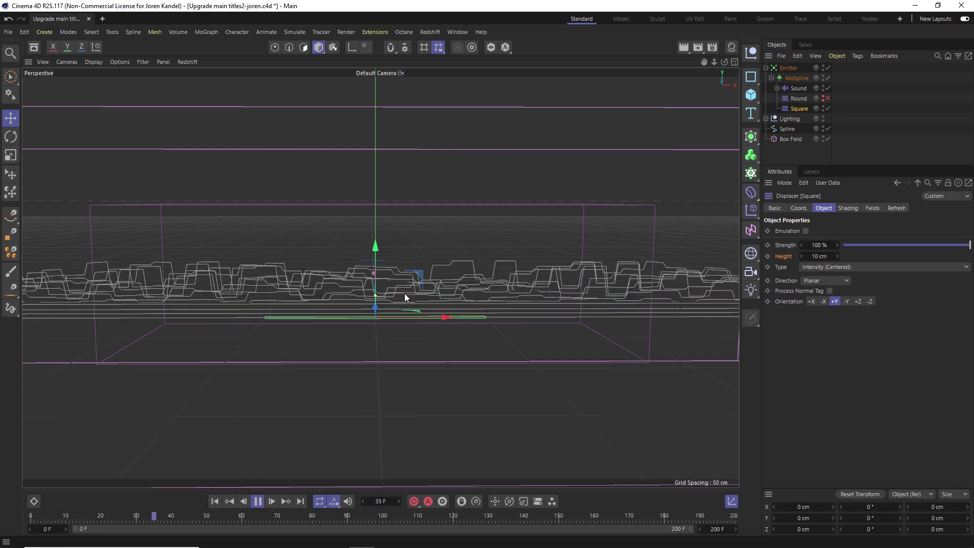
{"action": "left_click", "coordinate": [258, 501]}
{"action": "left_click", "coordinate": [798, 98]}
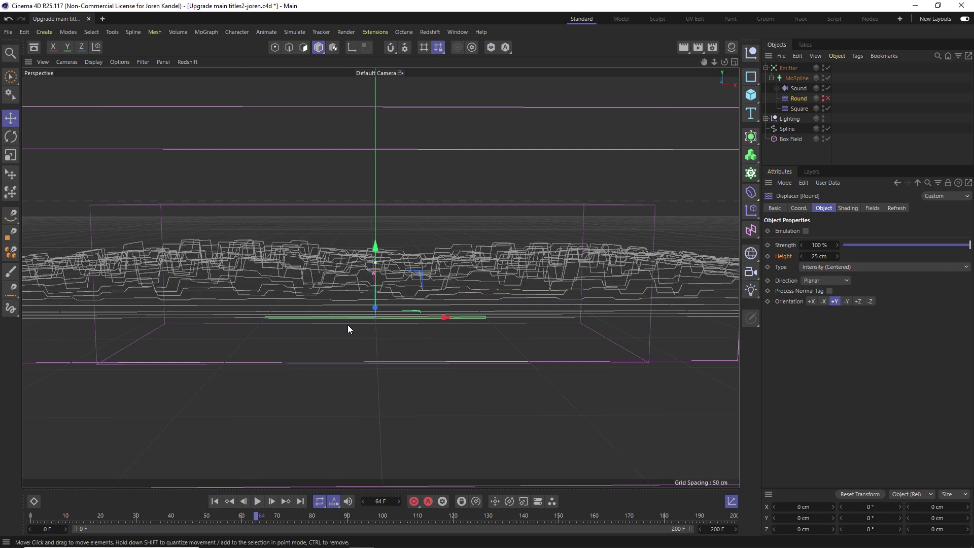
{"action": "left_click_drag", "start_coordinate": [88, 513], "coordinate": [51, 517]}
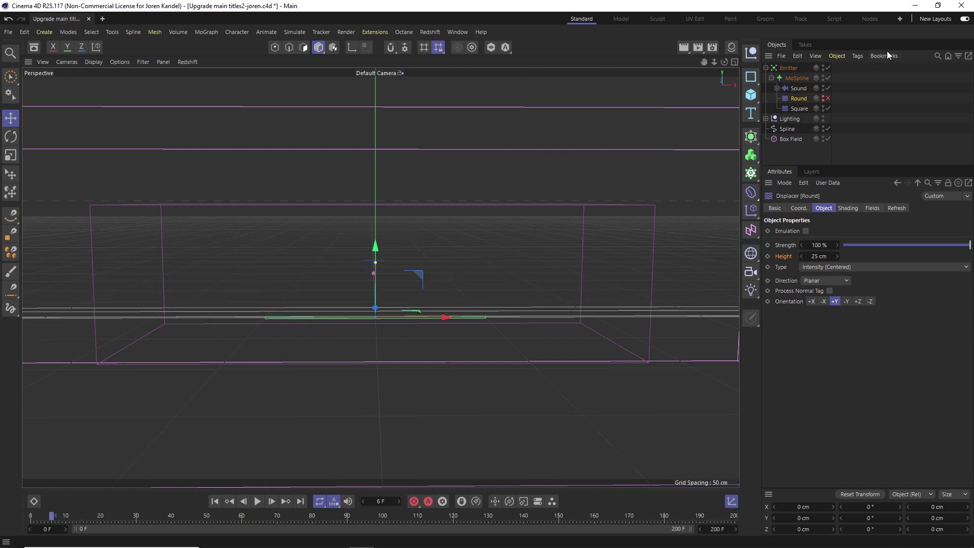
Disable the Square displacer, enable and select Round, and move the timeline to frame 59
{"action": "left_click", "coordinate": [799, 109]}
{"action": "left_click_drag", "start_coordinate": [72, 522], "coordinate": [238, 518]}
{"action": "left_click", "coordinate": [799, 98]}
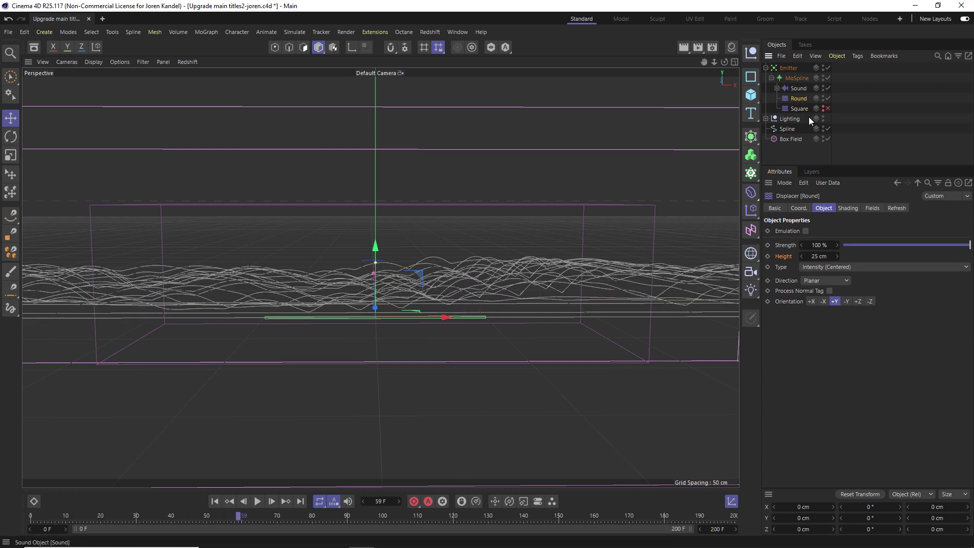
Keyframe the Round displacer's strength at frame 59, then move to frame 93 and set the strength to 0%
{"action": "left_click_drag", "start_coordinate": [900, 248], "coordinate": [920, 244]}
{"action": "left_click_drag", "start_coordinate": [815, 244], "coordinate": [787, 246]}
{"action": "left_click", "coordinate": [767, 245]}
{"action": "left_click_drag", "start_coordinate": [243, 518], "coordinate": [358, 517]}
{"action": "left_click_drag", "start_coordinate": [910, 246], "coordinate": [952, 245]}
{"action": "key", "text": "ctrl+z"}
{"action": "left_click", "coordinate": [908, 245]}
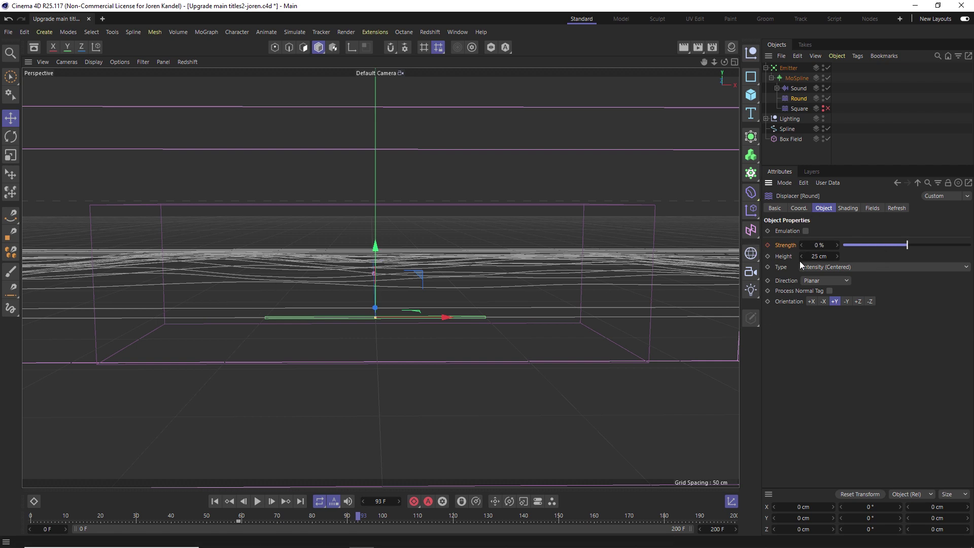
Delete the animation track from the Round displacer's strength
{"action": "right_click", "coordinate": [781, 245]}
{"action": "key", "text": "Escape"}
{"action": "right_click", "coordinate": [789, 245]}
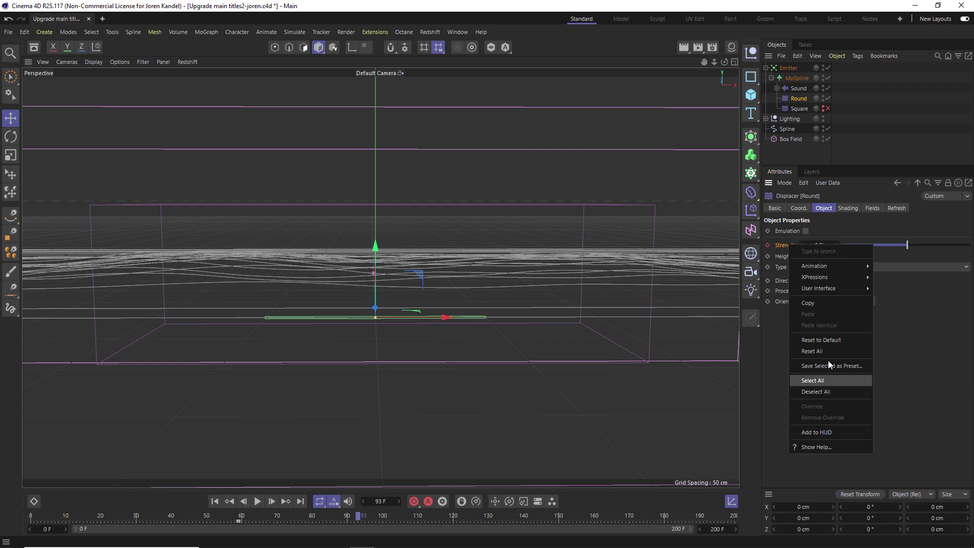
{"action": "mouse_move", "coordinate": [817, 266]}
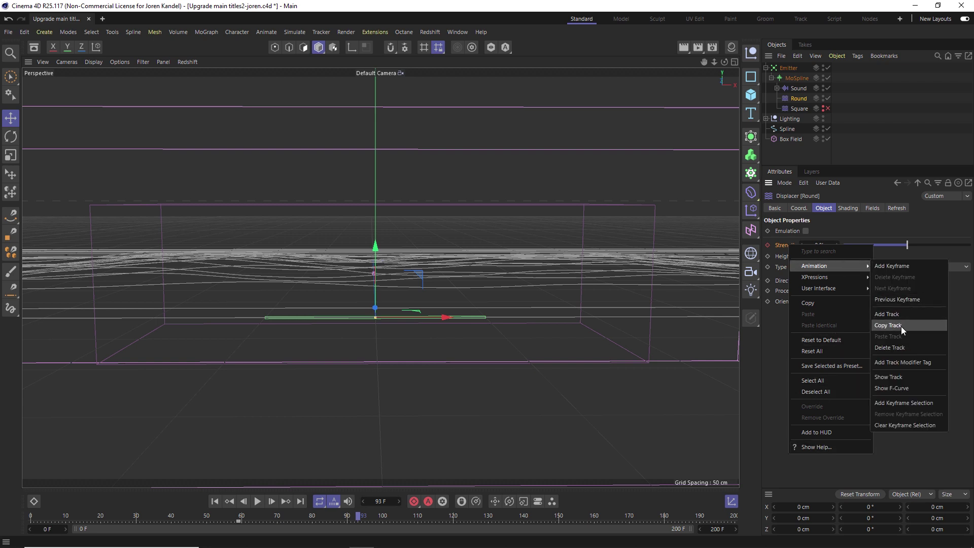
{"action": "left_click", "coordinate": [905, 348]}
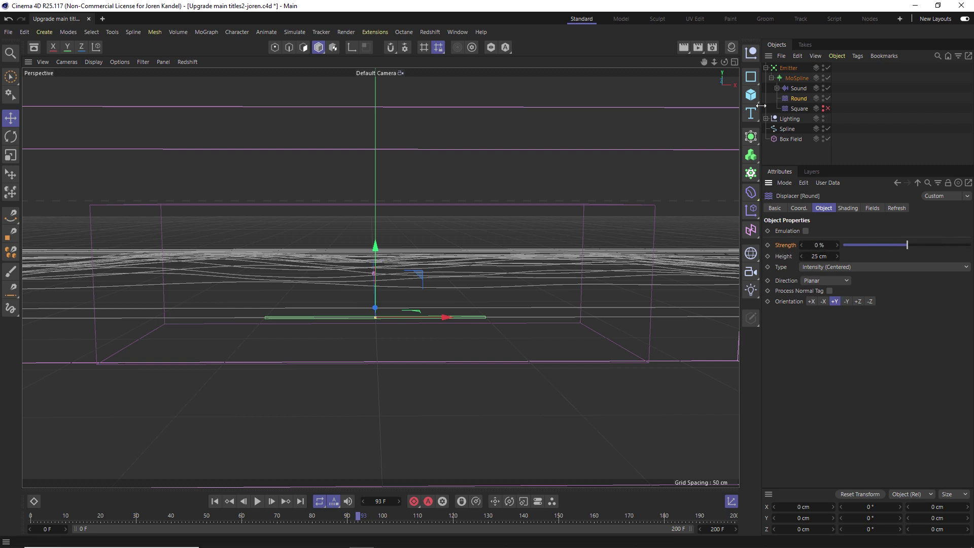
Add a null object and name it "Strength"
{"action": "left_click", "coordinate": [751, 53]}
{"action": "double_click", "coordinate": [786, 68]}
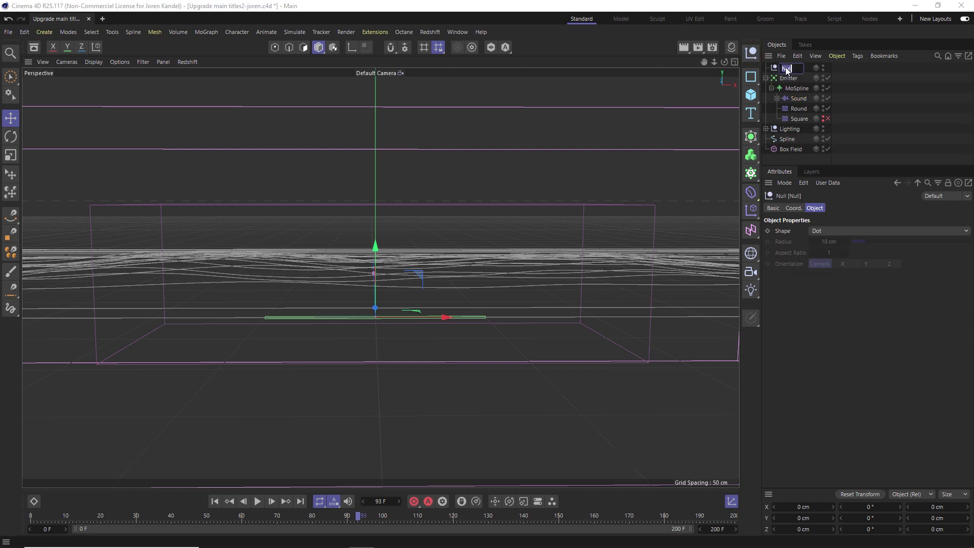
{"action": "type", "text": "Strength"}
{"action": "key", "text": "Return"}
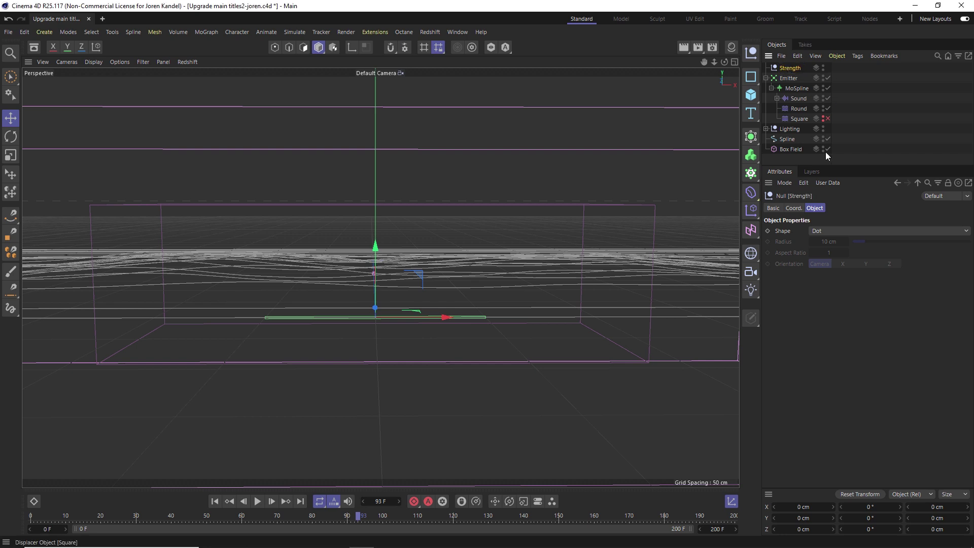
Copy the user data interface of the Round displacer's Strength parameter
{"action": "left_click", "coordinate": [800, 108]}
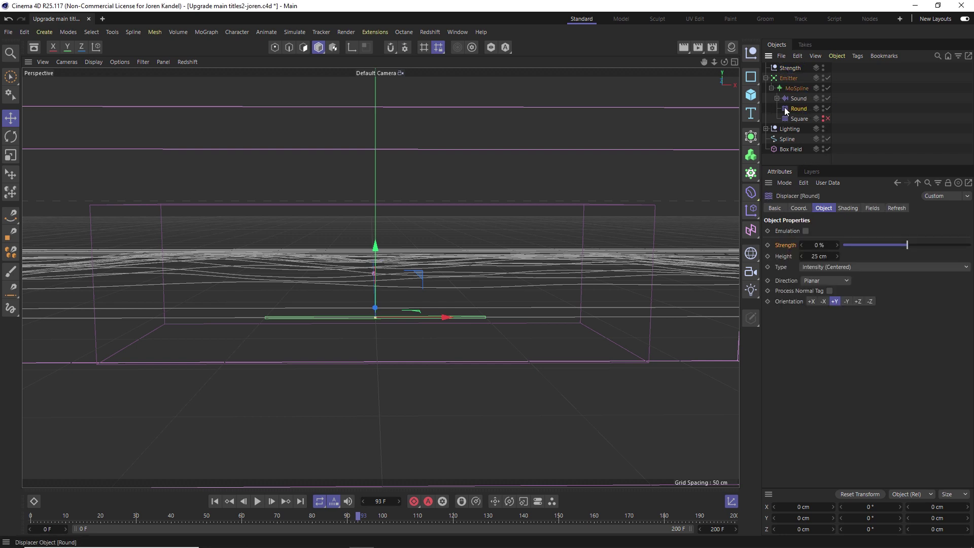
{"action": "right_click", "coordinate": [788, 244]}
{"action": "mouse_move", "coordinate": [836, 289]}
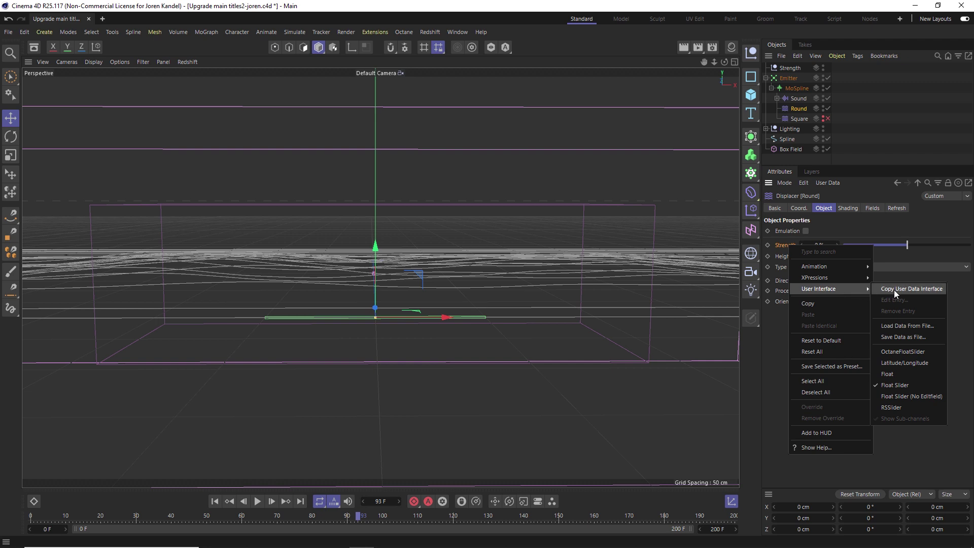
{"action": "left_click", "coordinate": [919, 288]}
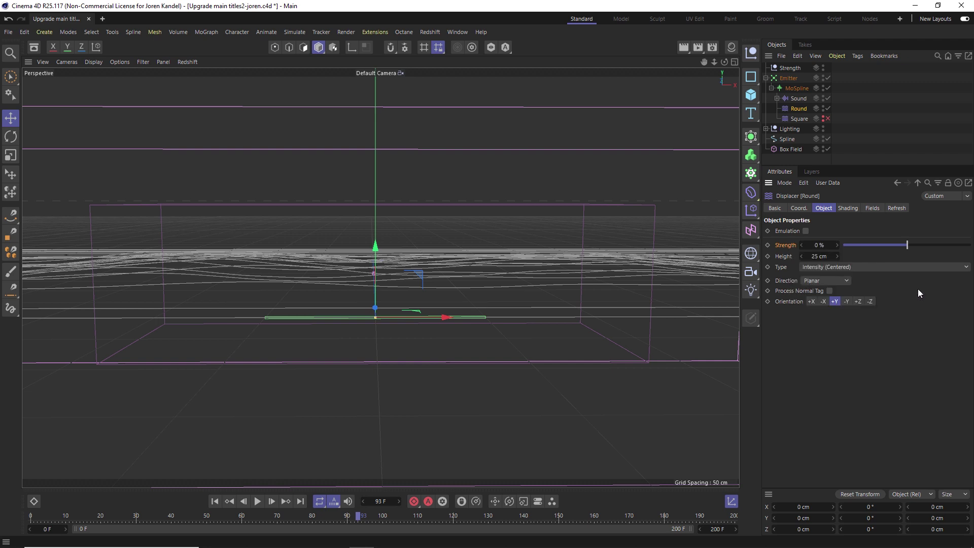
Paste the copied interface into the Strength null's user data and delete the default Data entry
{"action": "left_click", "coordinate": [788, 68]}
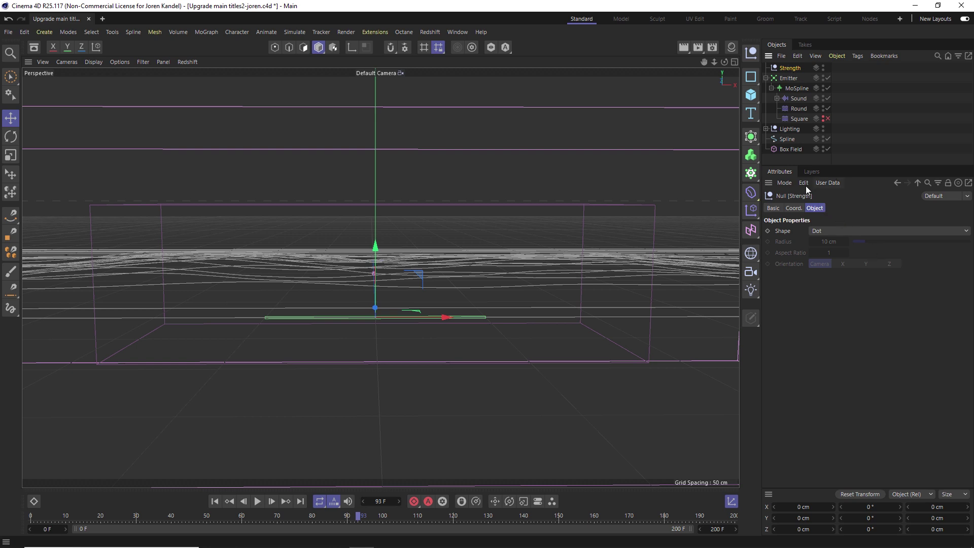
{"action": "left_click", "coordinate": [827, 183]}
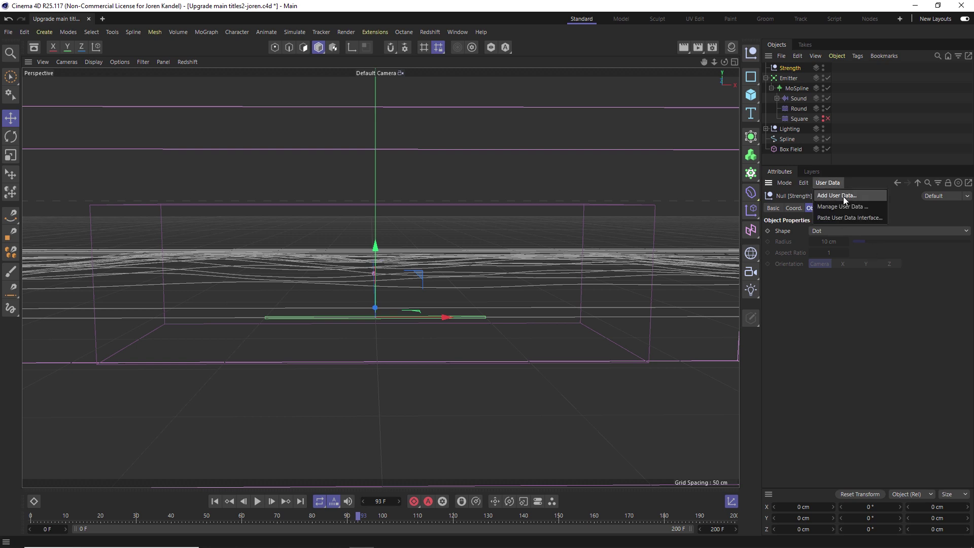
{"action": "left_click", "coordinate": [854, 197]}
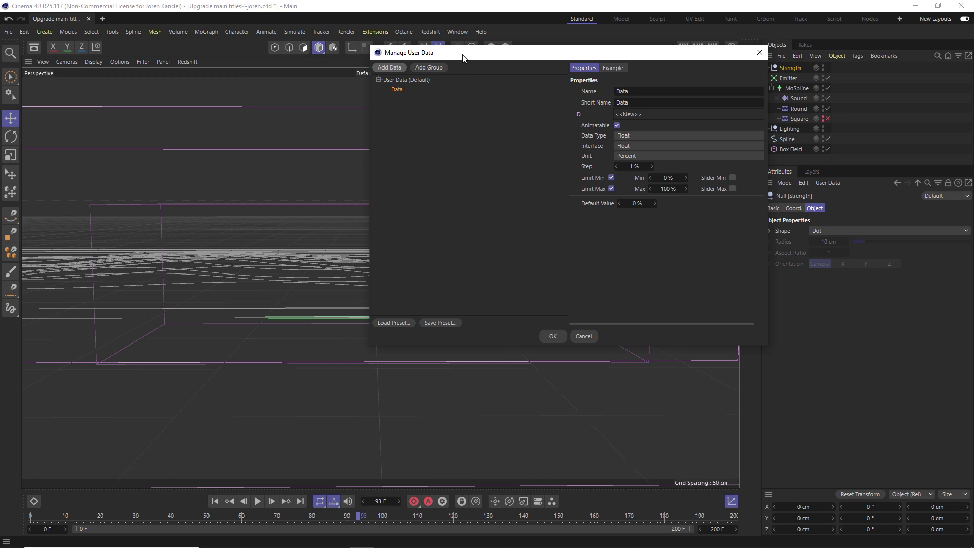
{"action": "left_click_drag", "start_coordinate": [462, 58], "coordinate": [453, 112]}
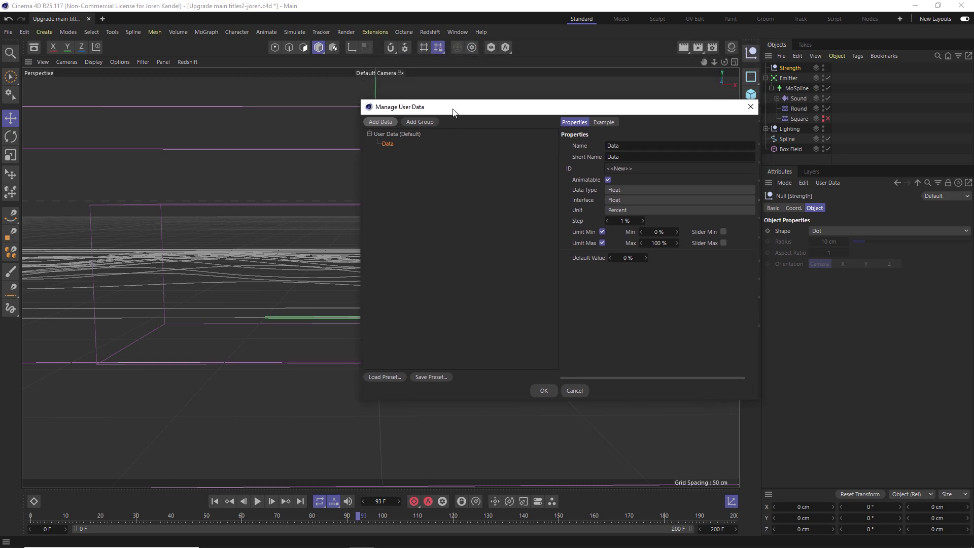
{"action": "right_click", "coordinate": [385, 144]}
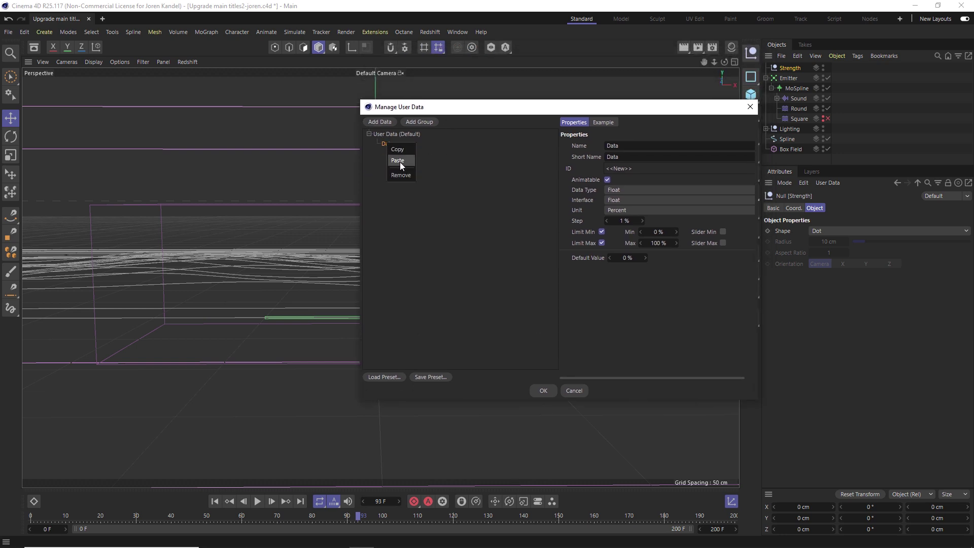
{"action": "left_click", "coordinate": [397, 160]}
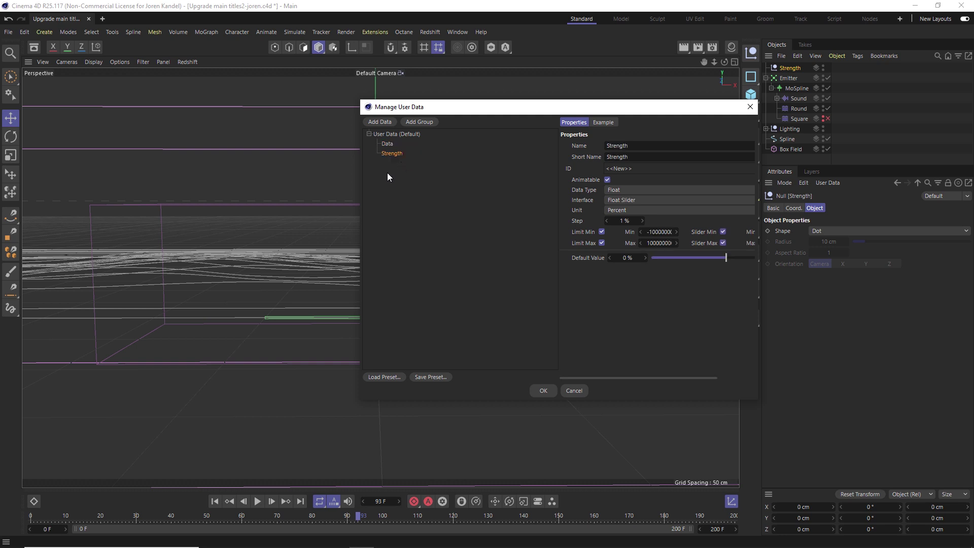
{"action": "left_click", "coordinate": [388, 143]}
{"action": "key", "text": "Delete"}
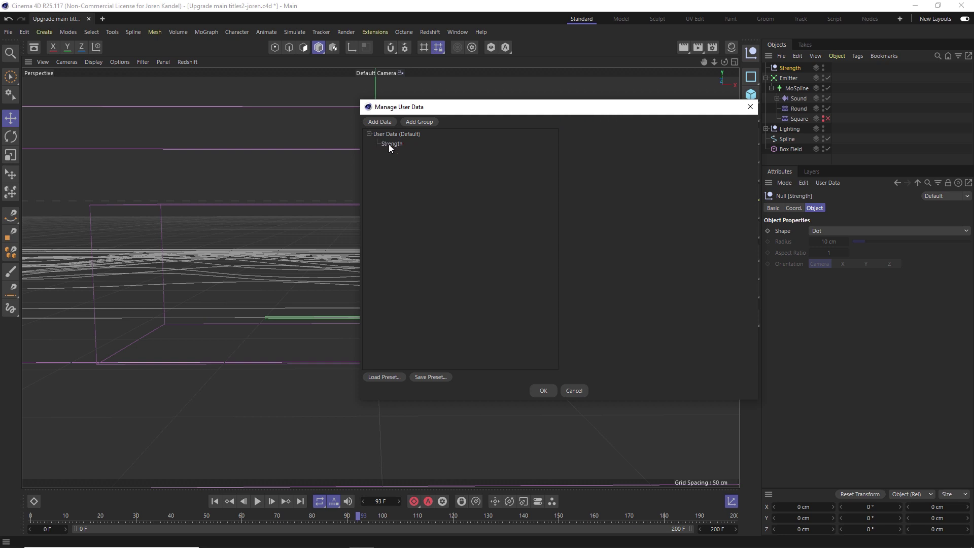
Rename the null's Strength user data entry to "Round", confirm it, and show the null's user data
{"action": "left_click", "coordinate": [391, 144]}
{"action": "left_click", "coordinate": [641, 145]}
{"action": "type", "text": "Round"}
{"action": "key", "text": "Return"}
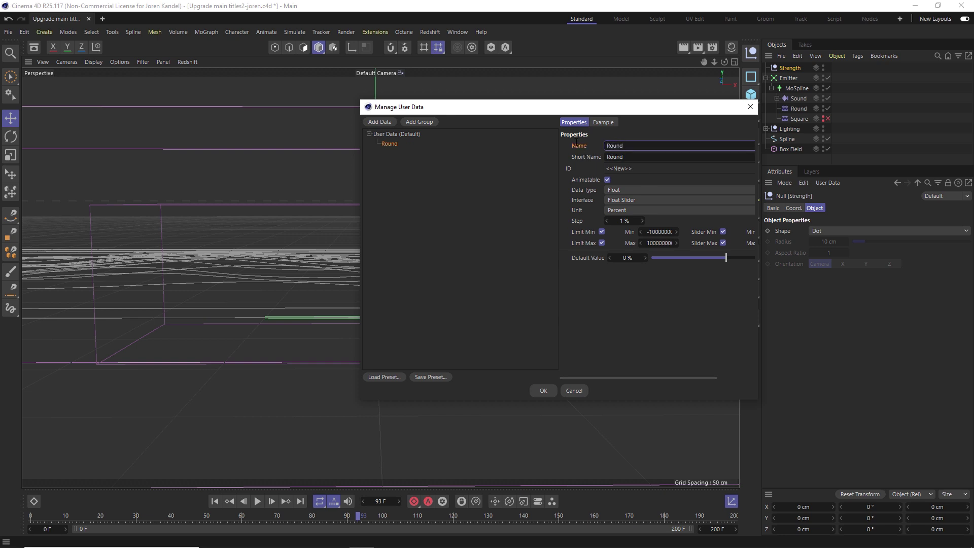
{"action": "left_click", "coordinate": [542, 391]}
{"action": "left_click", "coordinate": [885, 116]}
{"action": "left_click", "coordinate": [794, 69]}
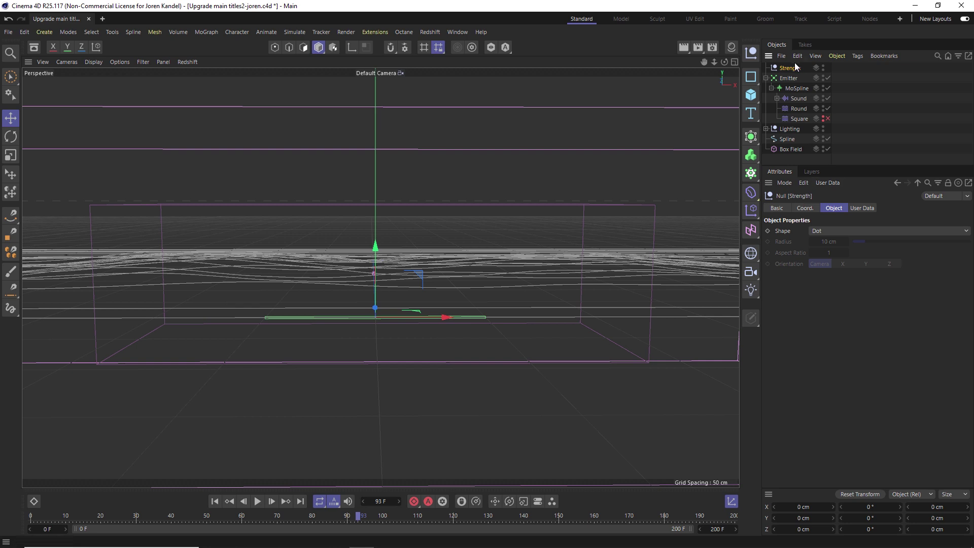
{"action": "left_click", "coordinate": [863, 209]}
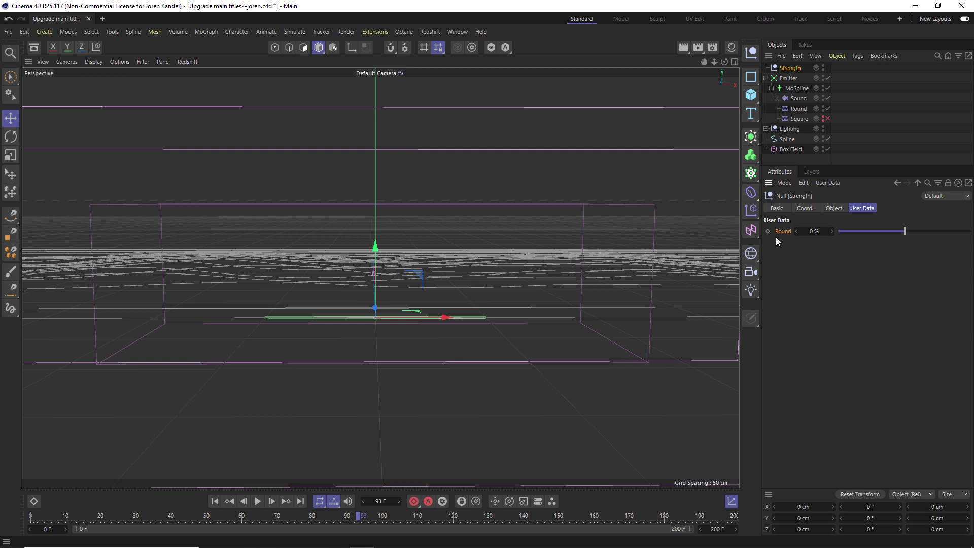
Copy the user data interface of the Square displacer's Strength parameter
{"action": "left_click", "coordinate": [799, 118]}
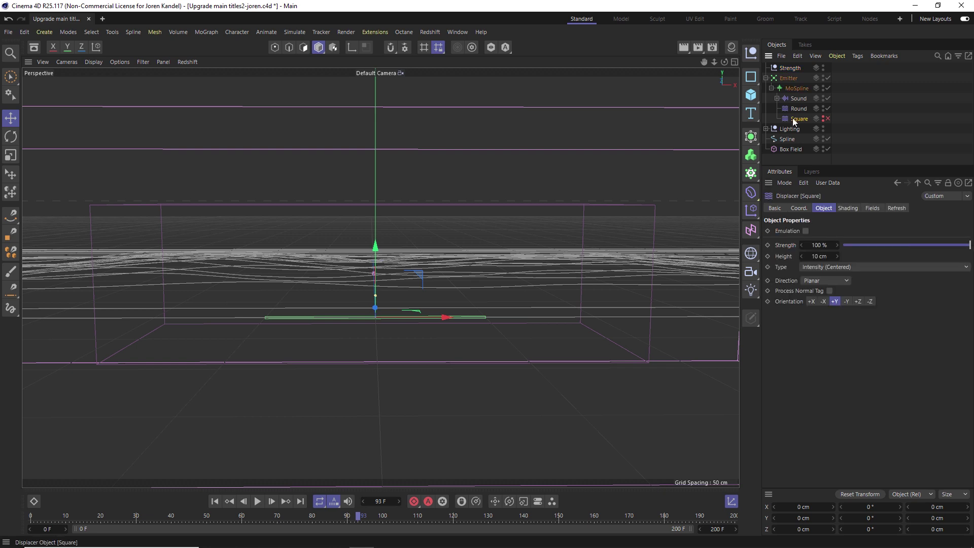
{"action": "right_click", "coordinate": [783, 243]}
{"action": "mouse_move", "coordinate": [817, 288]}
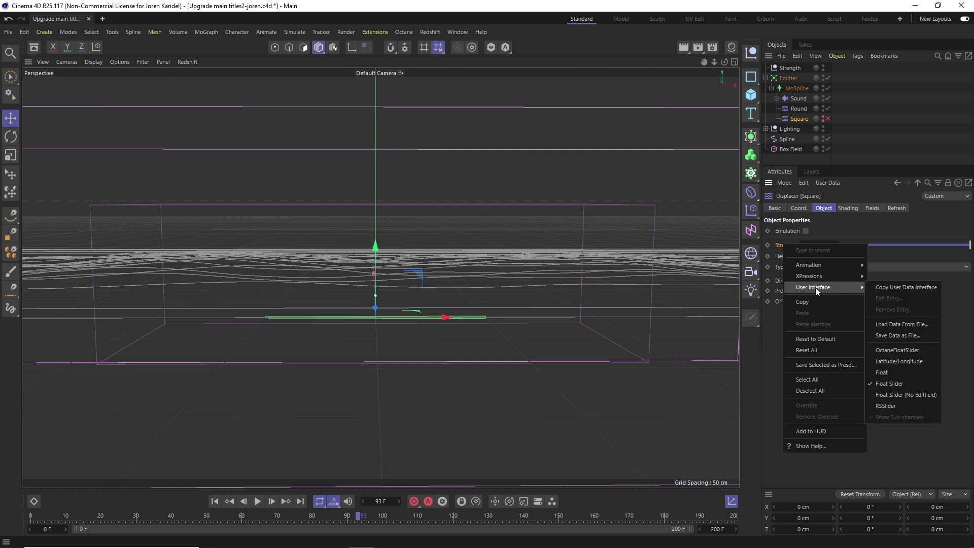
{"action": "left_click", "coordinate": [899, 287]}
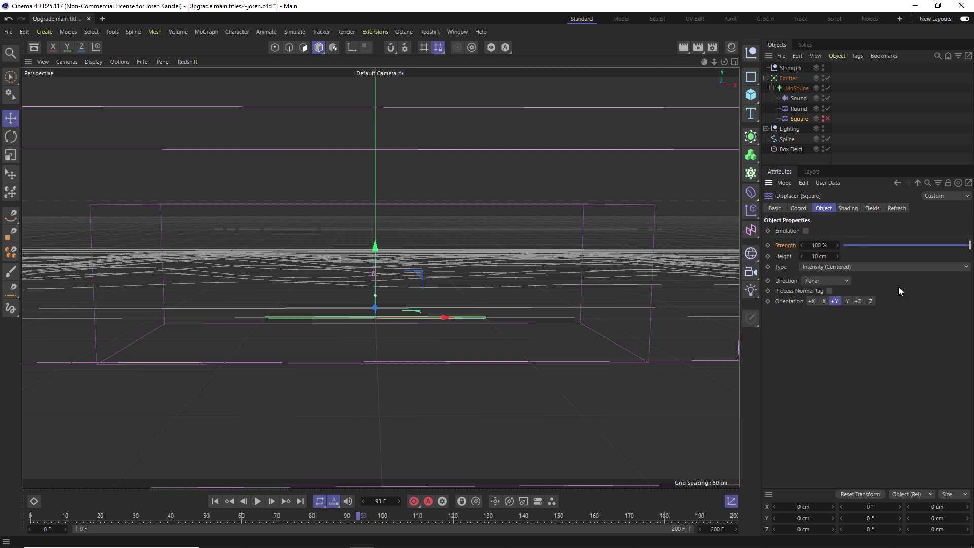
Paste the Square displacer's copied interface into the Strength null's user data and remove the extra default Data entry
{"action": "left_click", "coordinate": [790, 68]}
{"action": "left_click", "coordinate": [827, 183]}
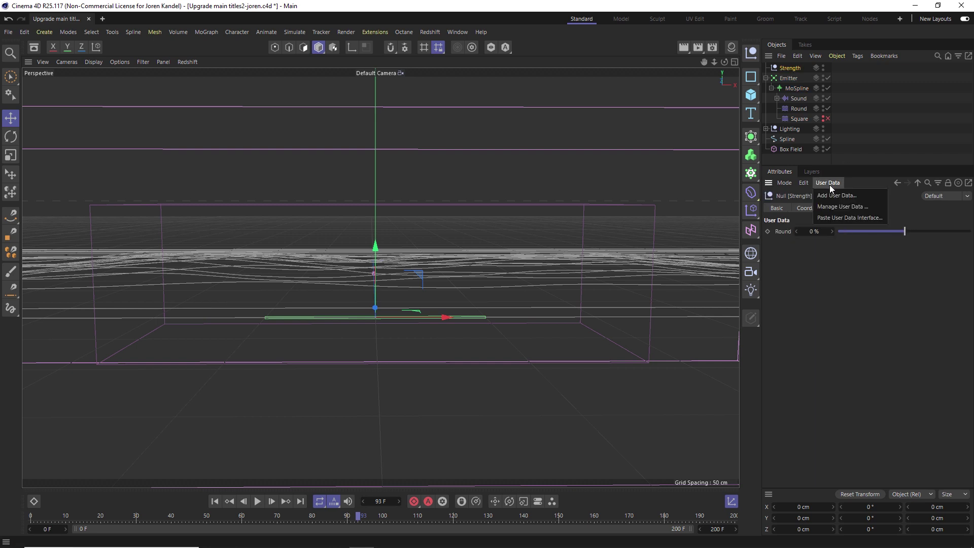
{"action": "left_click", "coordinate": [850, 194]}
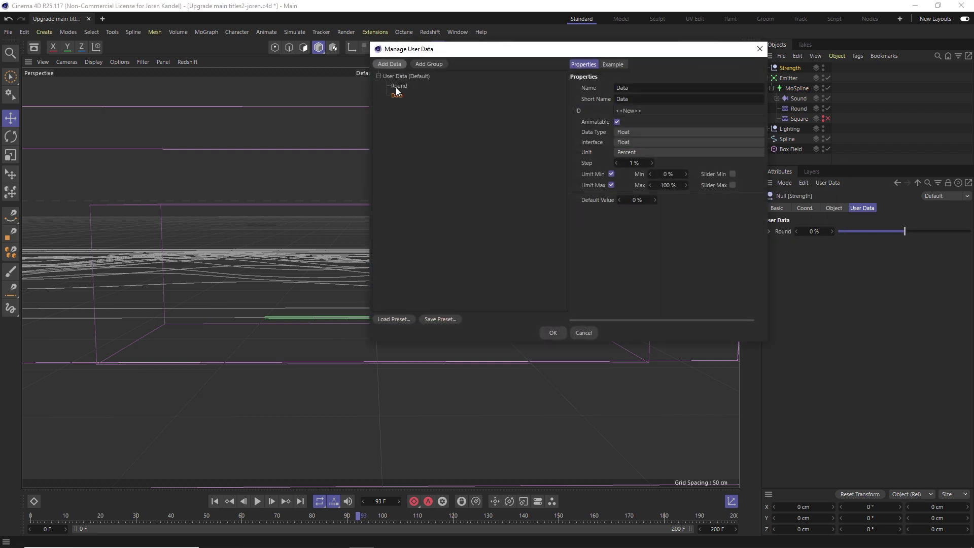
{"action": "right_click", "coordinate": [400, 96]}
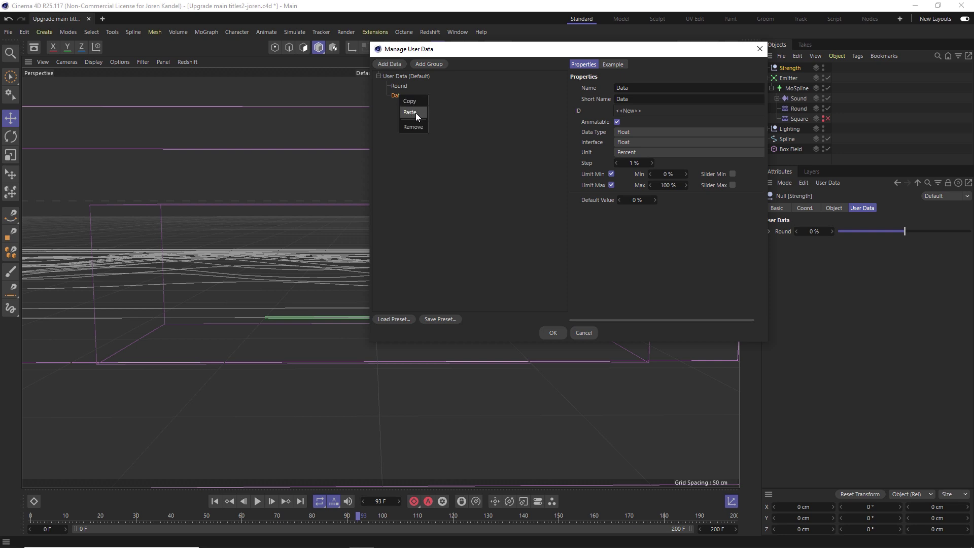
{"action": "left_click", "coordinate": [415, 113]}
{"action": "left_click", "coordinate": [396, 96]}
{"action": "key", "text": "Delete"}
Name the second user data entry "Square" and confirm the user data changes
{"action": "double_click", "coordinate": [646, 88]}
{"action": "type", "text": "Square"}
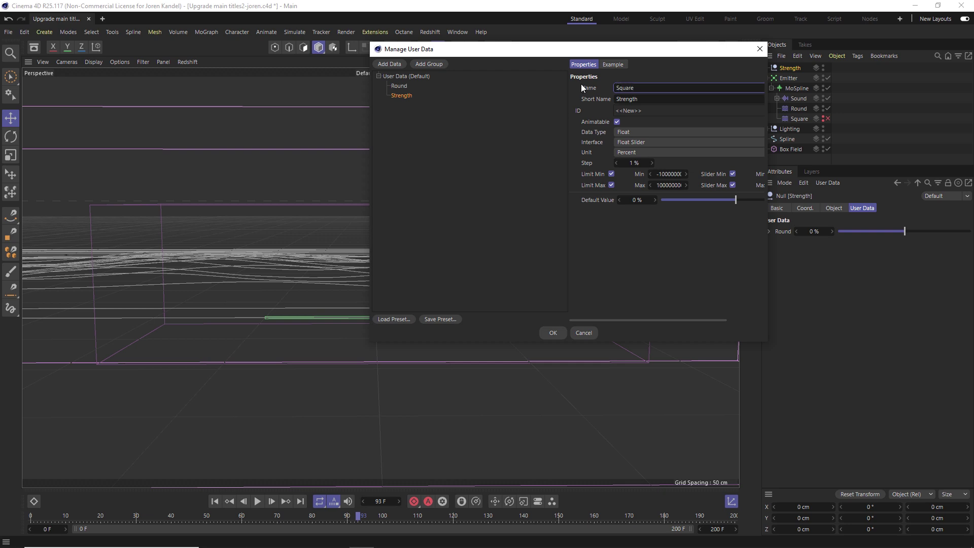
{"action": "left_click", "coordinate": [554, 333]}
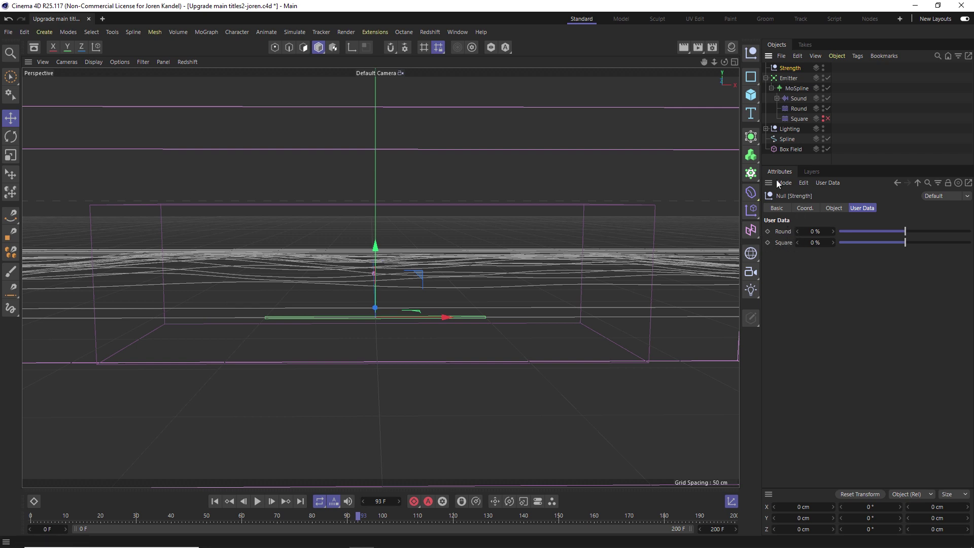
Add an XPresso tag to the Strength null and open its XPresso editor beside the object list
{"action": "right_click", "coordinate": [789, 67]}
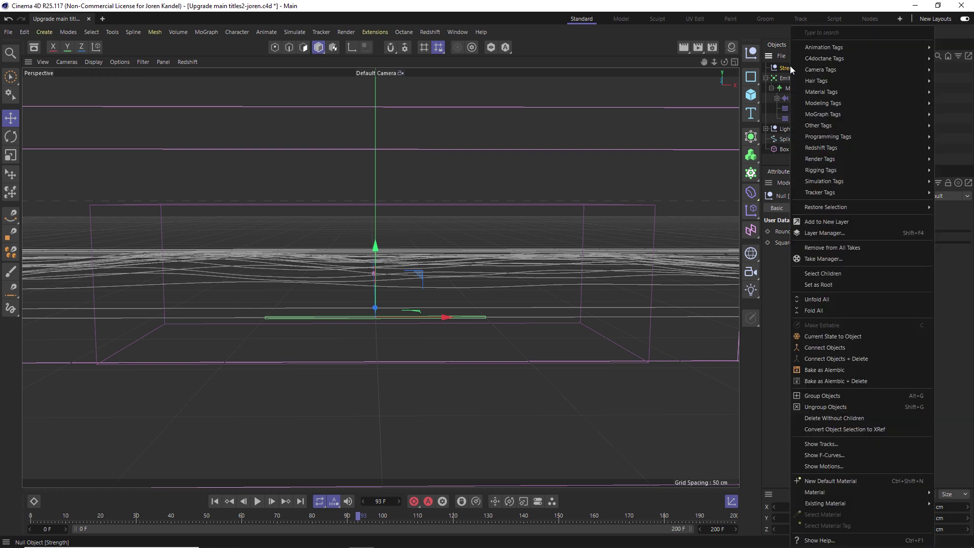
{"action": "mouse_move", "coordinate": [831, 138]}
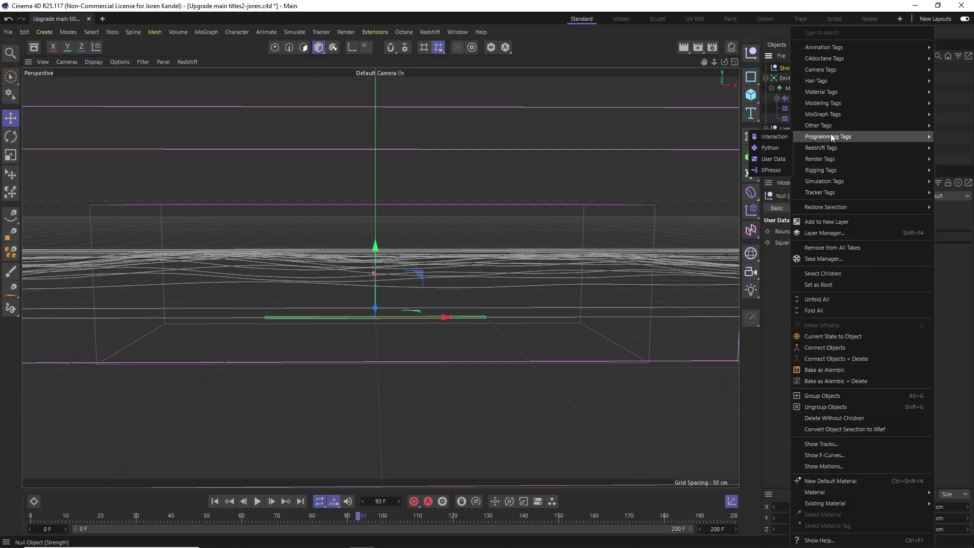
{"action": "left_click", "coordinate": [765, 168]}
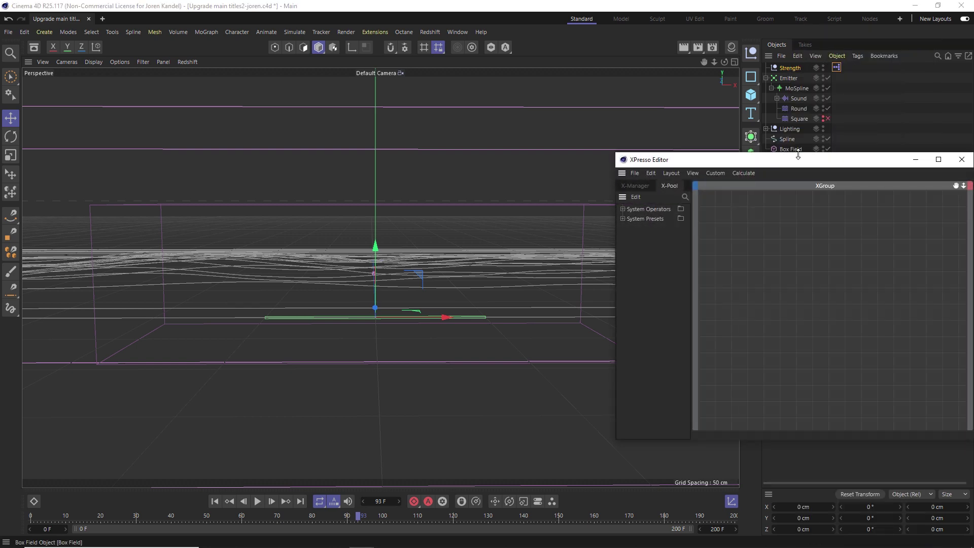
{"action": "left_click_drag", "start_coordinate": [798, 162], "coordinate": [510, 92]}
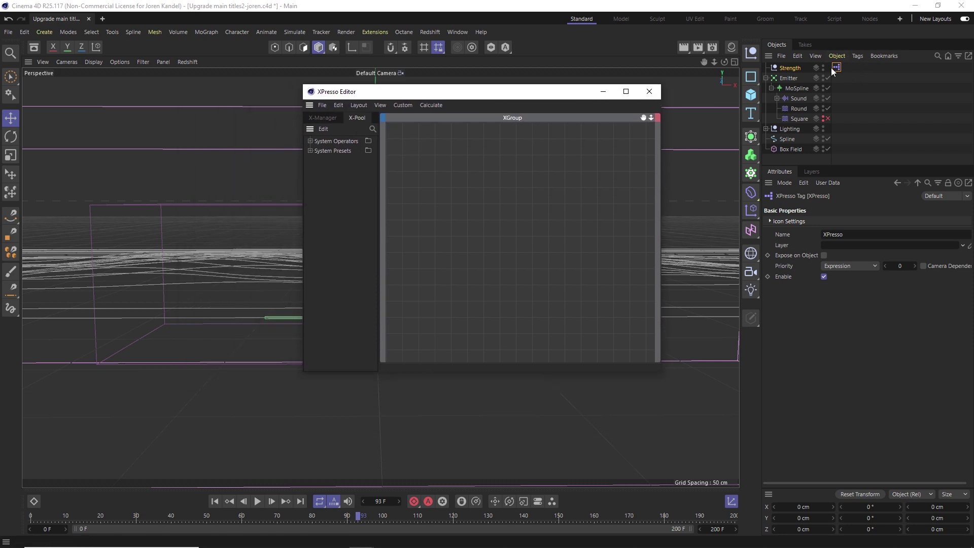
{"action": "left_click", "coordinate": [649, 91]}
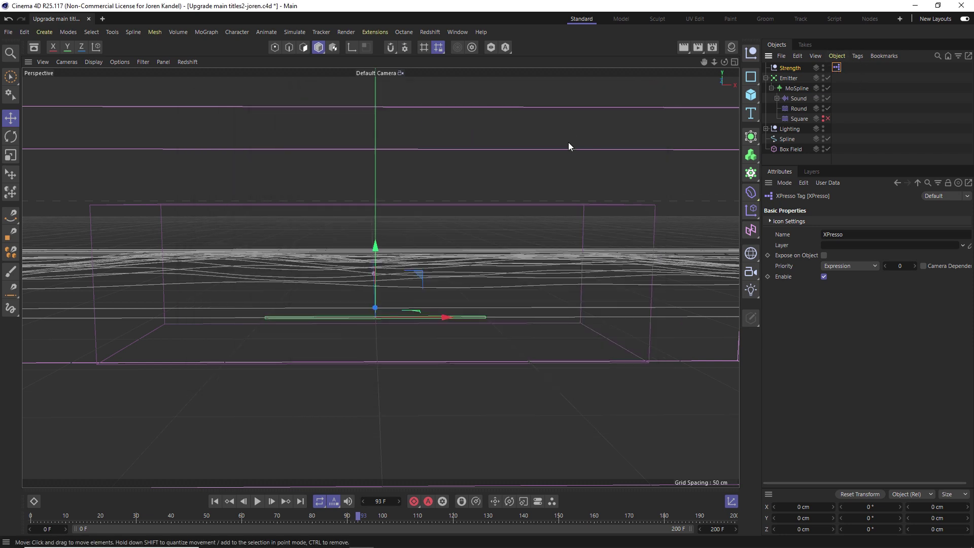
{"action": "double_click", "coordinate": [837, 69]}
{"action": "left_click_drag", "start_coordinate": [799, 59], "coordinate": [448, 65]}
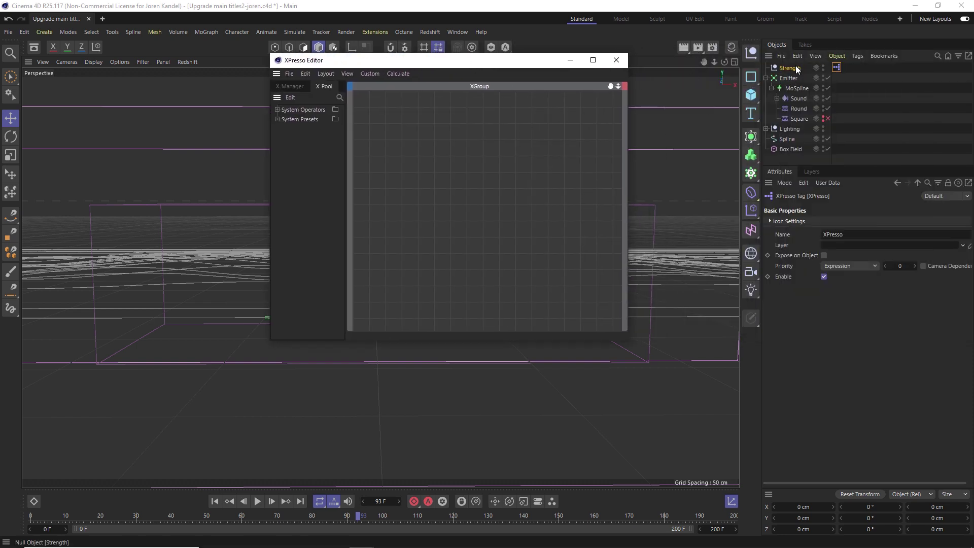
Add the Strength null as an enlarged XPresso node with Round and Square user data output ports
{"action": "left_click_drag", "start_coordinate": [775, 70], "coordinate": [399, 141]}
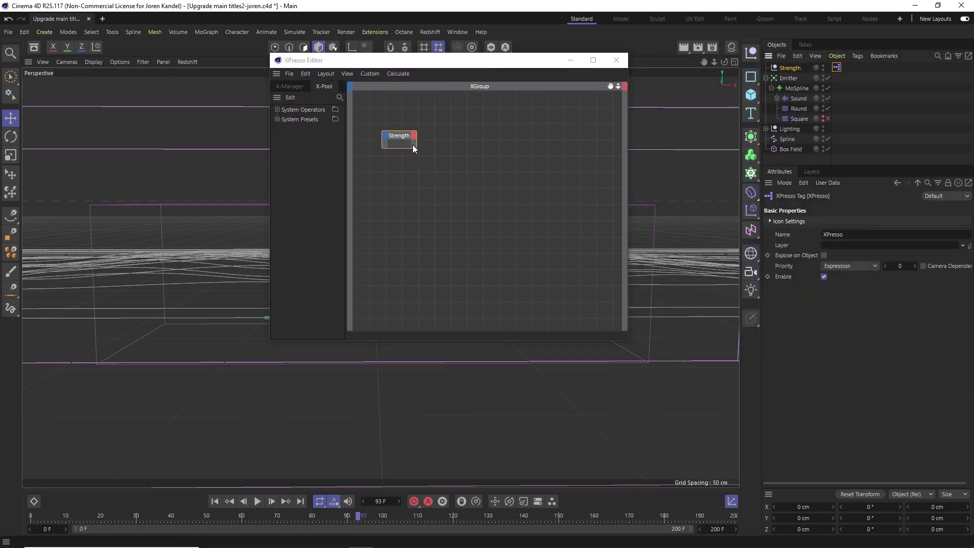
{"action": "left_click_drag", "start_coordinate": [395, 148], "coordinate": [396, 206]}
{"action": "left_click", "coordinate": [789, 68]}
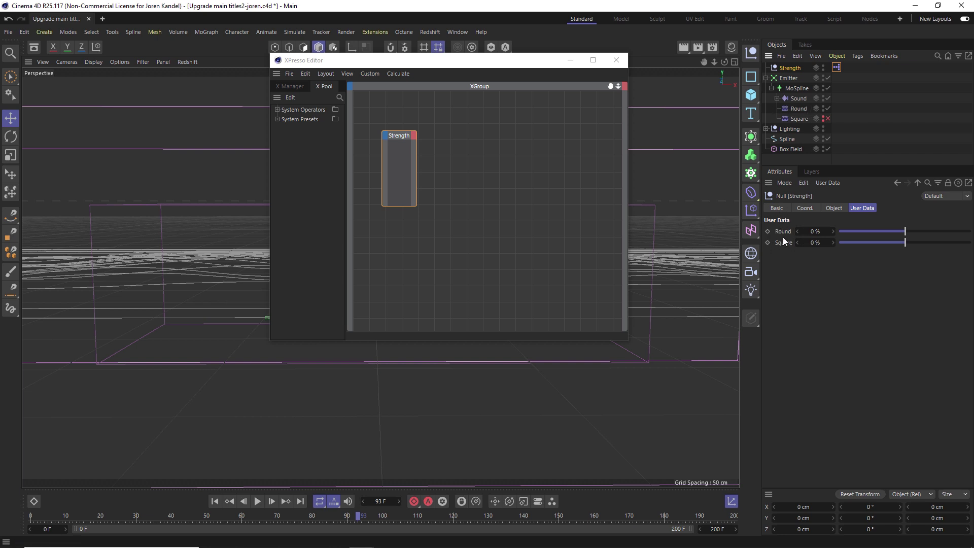
{"action": "left_click_drag", "start_coordinate": [784, 232], "coordinate": [554, 158]}
{"action": "left_click_drag", "start_coordinate": [423, 126], "coordinate": [413, 141]}
{"action": "left_click", "coordinate": [400, 162]}
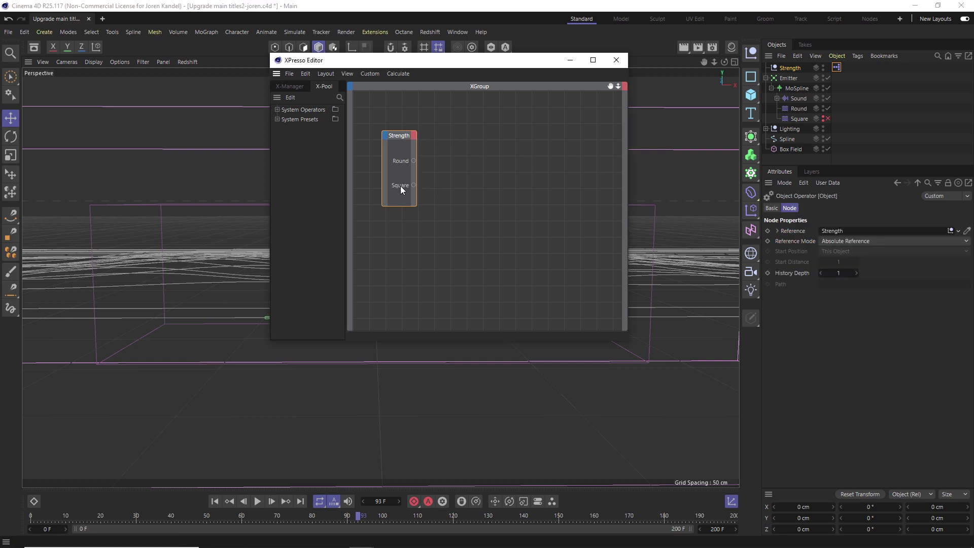
Add the Round displacer as a node with a Strength input and connect the null's Round output to it
{"action": "left_click", "coordinate": [800, 108]}
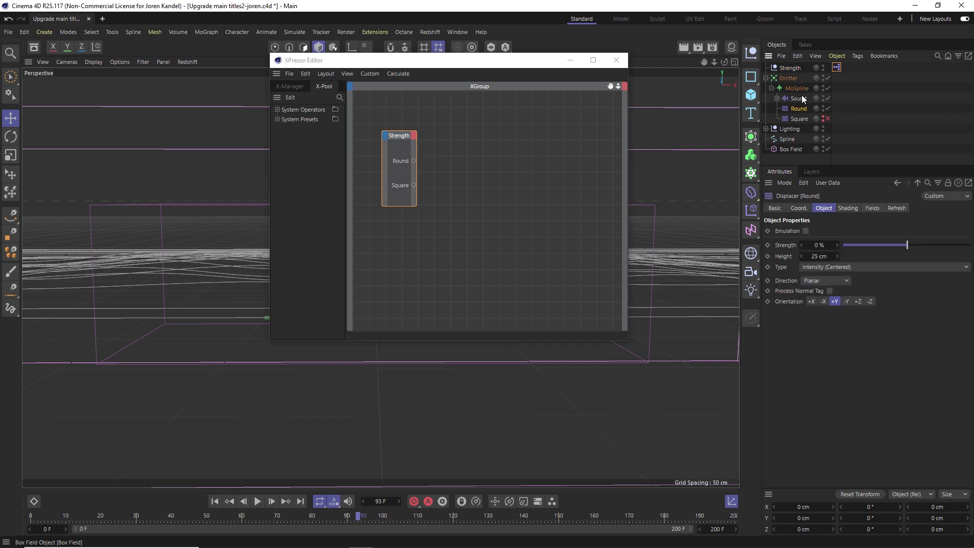
{"action": "left_click_drag", "start_coordinate": [595, 99], "coordinate": [488, 175]}
{"action": "left_click", "coordinate": [476, 138]}
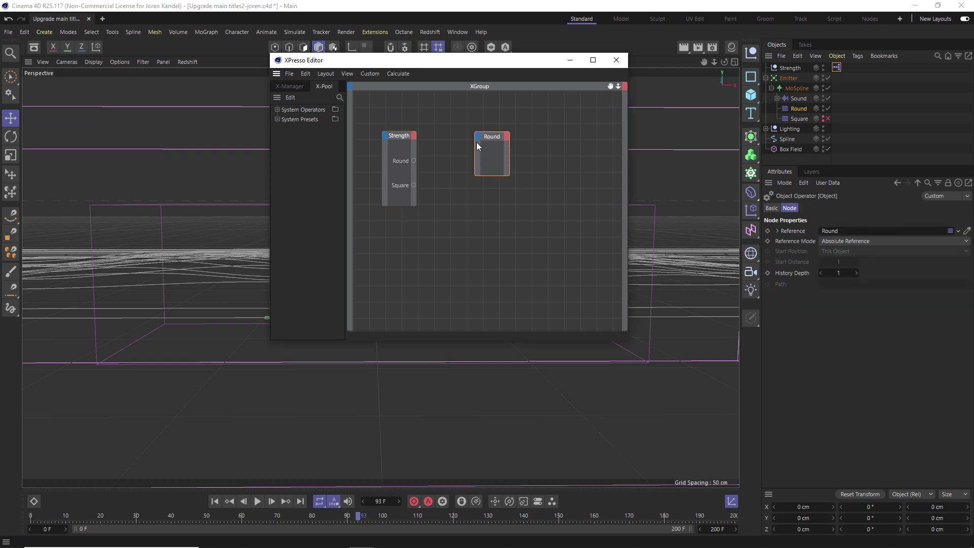
{"action": "left_click", "coordinate": [794, 108]}
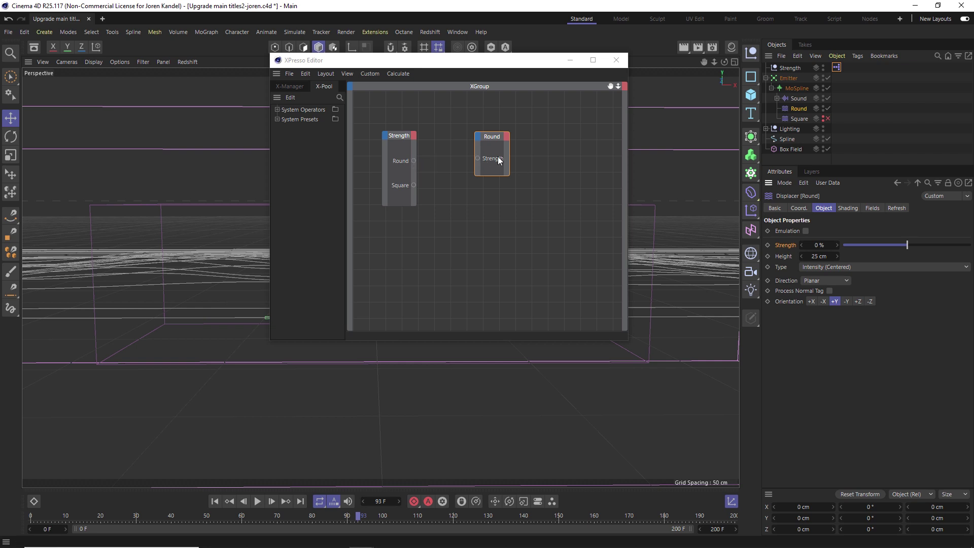
{"action": "left_click_drag", "start_coordinate": [413, 161], "coordinate": [482, 141]}
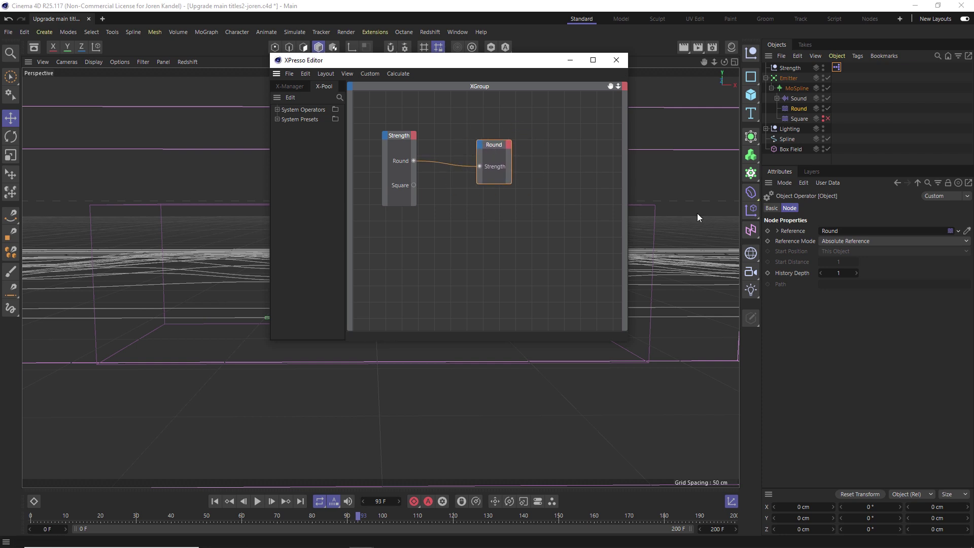
Add the Square displacer as a node with a Strength input, connect the null's Square output to it, and close the XPresso editor
{"action": "left_click", "coordinate": [796, 118]}
{"action": "left_click_drag", "start_coordinate": [595, 128], "coordinate": [494, 208]}
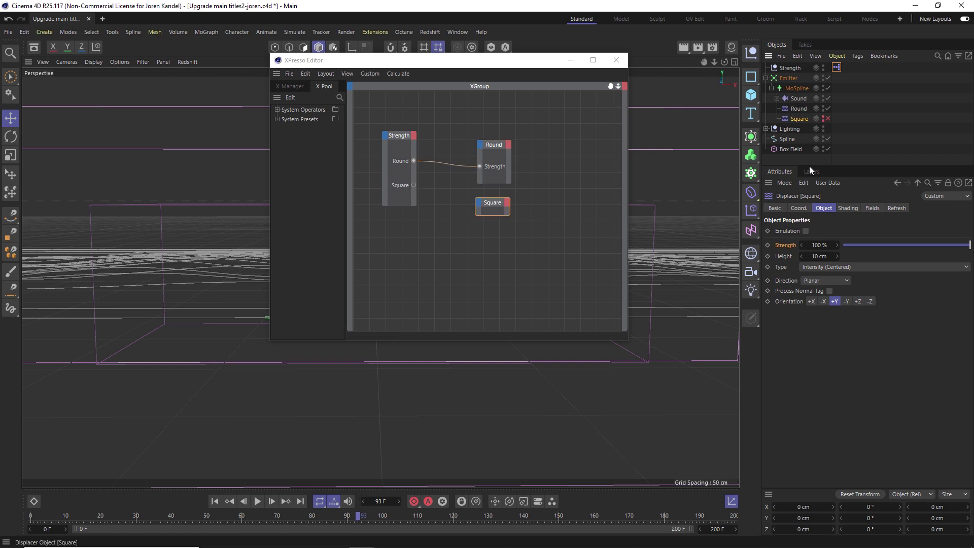
{"action": "left_click_drag", "start_coordinate": [786, 247], "coordinate": [652, 196]}
{"action": "left_click_drag", "start_coordinate": [482, 208], "coordinate": [480, 212]}
{"action": "left_click", "coordinate": [496, 219]}
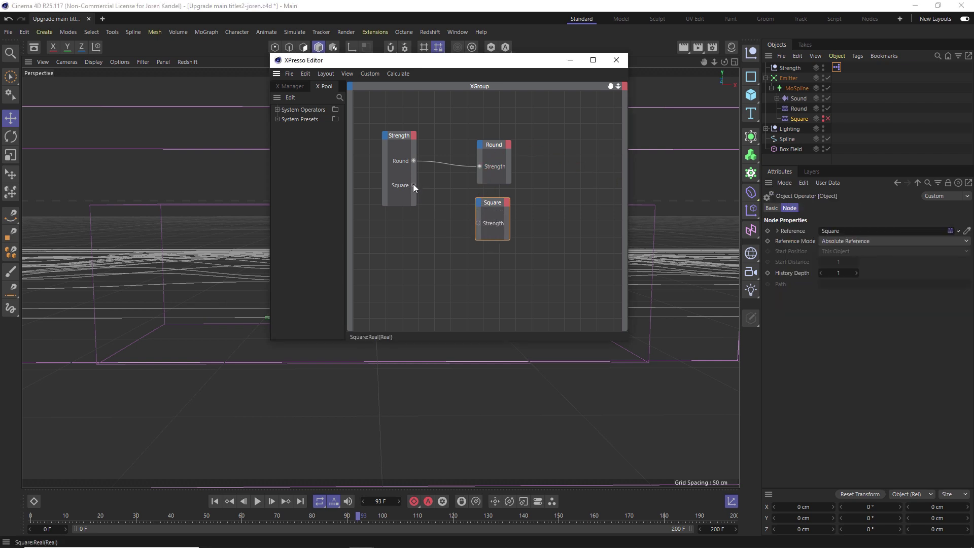
{"action": "left_click_drag", "start_coordinate": [413, 185], "coordinate": [478, 223]}
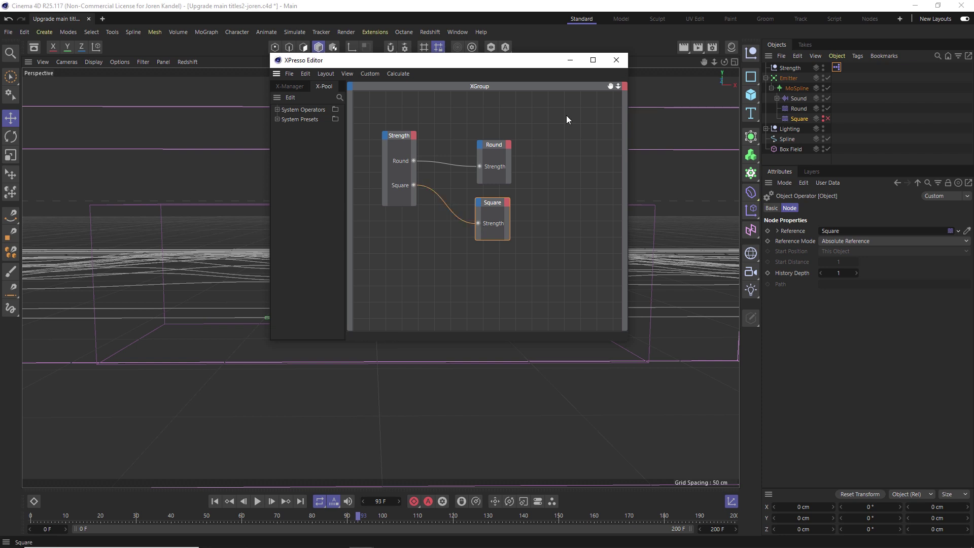
{"action": "left_click", "coordinate": [616, 60]}
Try the Strength null's Round and Square sliders and reset both values to 0 %
{"action": "left_click", "coordinate": [850, 67]}
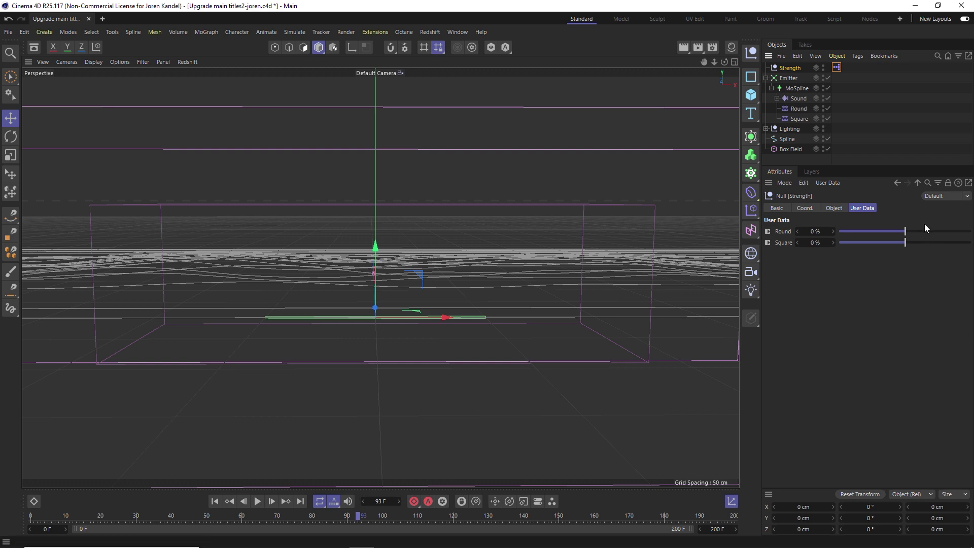
{"action": "left_click_drag", "start_coordinate": [921, 229], "coordinate": [969, 243]}
{"action": "left_click", "coordinate": [908, 230]}
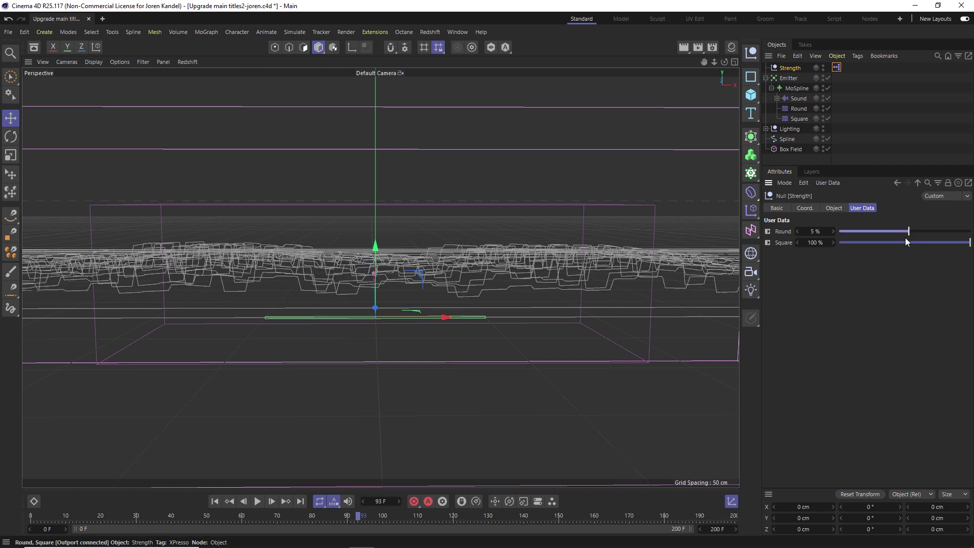
{"action": "left_click", "coordinate": [816, 231]}
{"action": "type", "text": "0"}
{"action": "key", "text": "Tab"}
{"action": "type", "text": "0"}
{"action": "key", "text": "Return"}
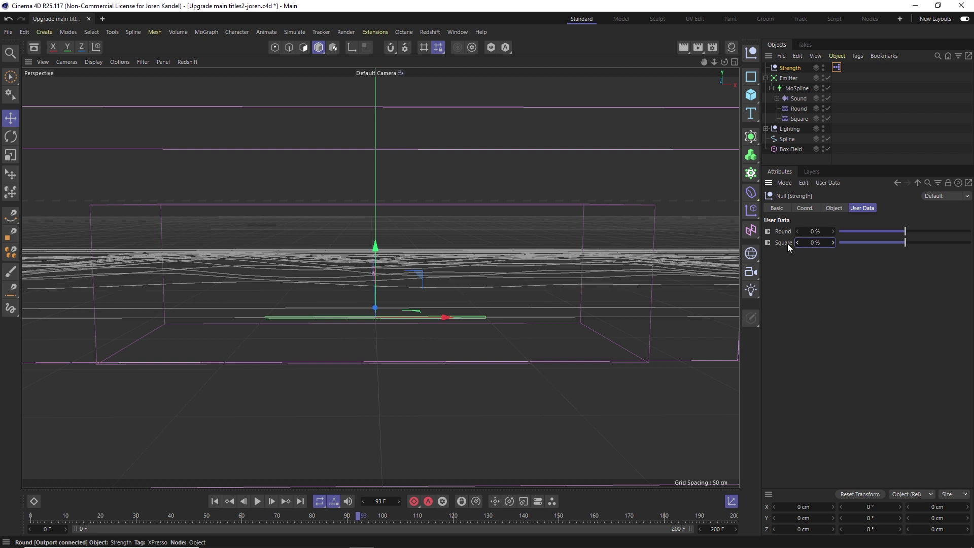
Keyframe the Strength null's Round value at 0 % on frame 29 and at 100 % on frame 51
{"action": "left_click", "coordinate": [133, 515]}
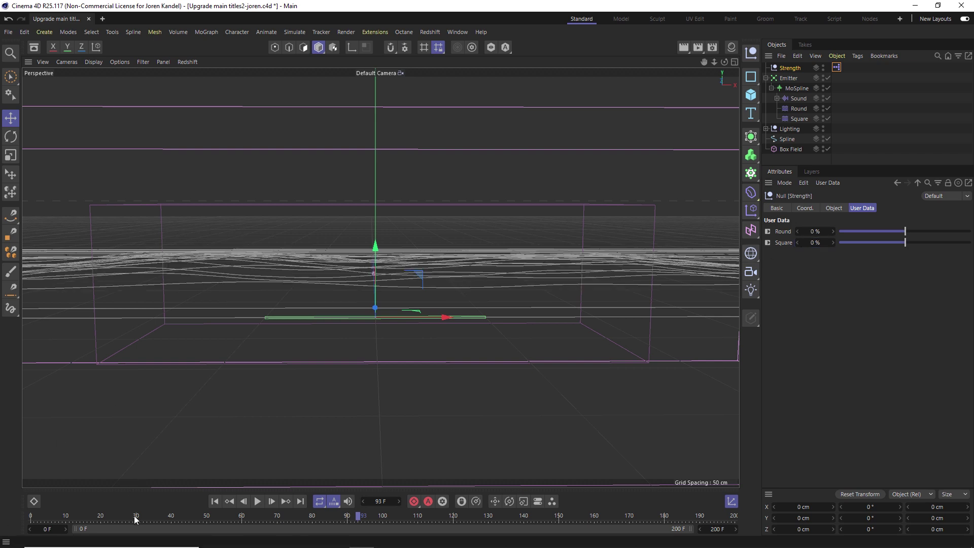
{"action": "left_click", "coordinate": [768, 232]}
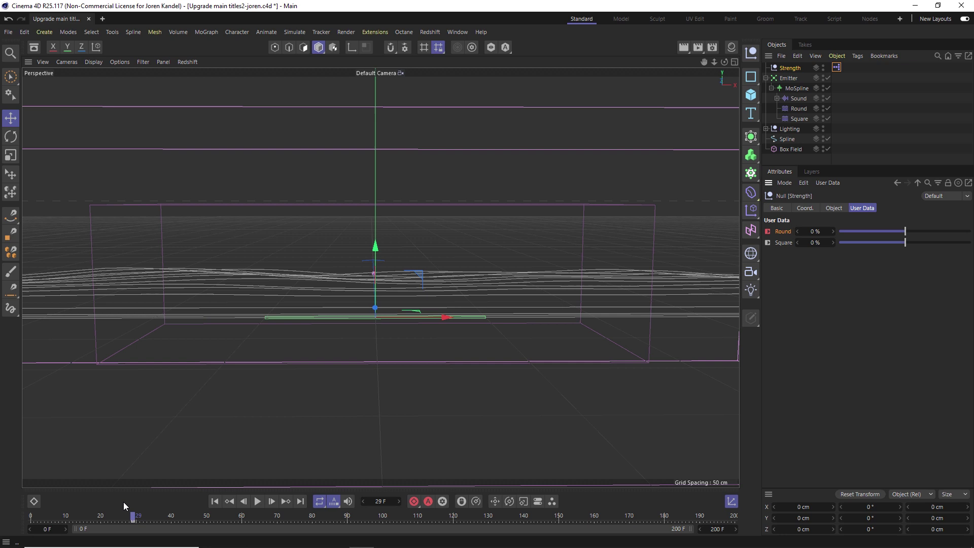
{"action": "left_click", "coordinate": [209, 519]}
{"action": "left_click", "coordinate": [814, 240]}
{"action": "left_click", "coordinate": [813, 232]}
{"action": "type", "text": "100"}
{"action": "key", "text": "Return"}
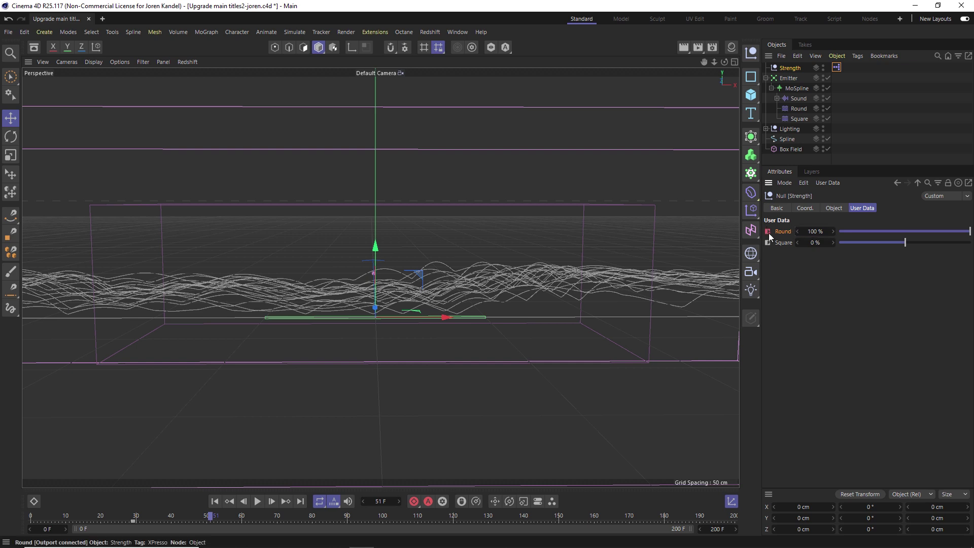
Play the animation from the start to check the Round keyframes, stopping at frame 64
{"action": "left_click", "coordinate": [215, 501]}
{"action": "left_click", "coordinate": [255, 502]}
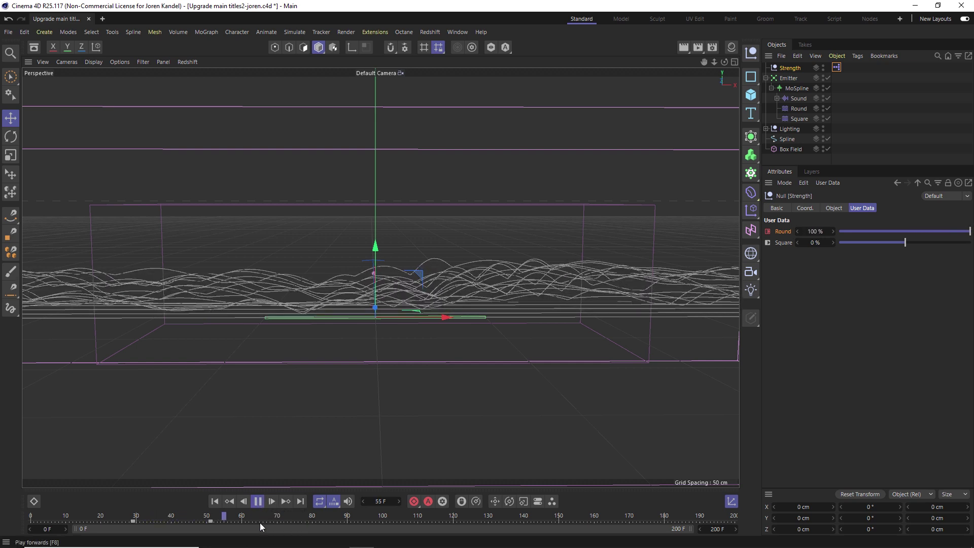
{"action": "left_click", "coordinate": [258, 501]}
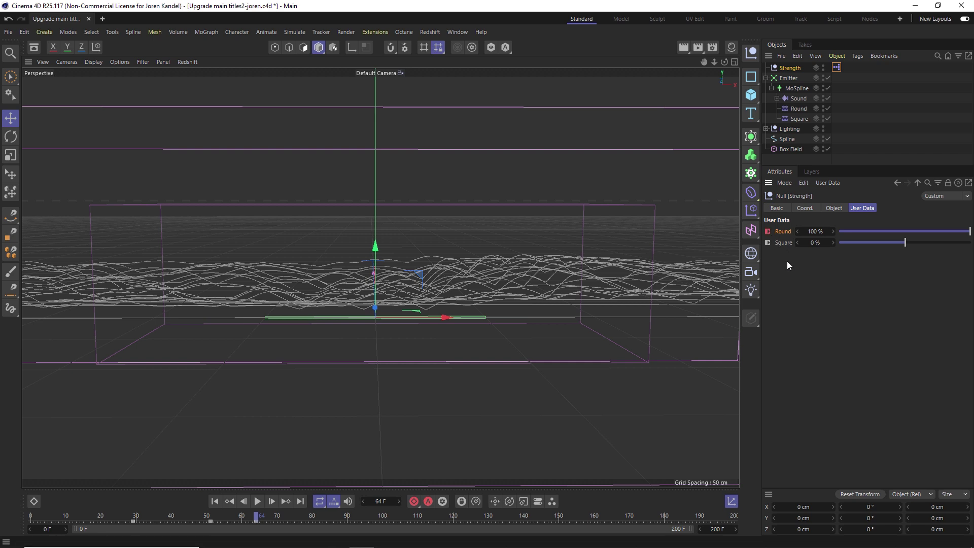
Keyframe Round at 100 % and Square at 0 % on frame 64, and Round at 0 % and Square at 100 % on frame 82
{"action": "left_click", "coordinate": [767, 242]}
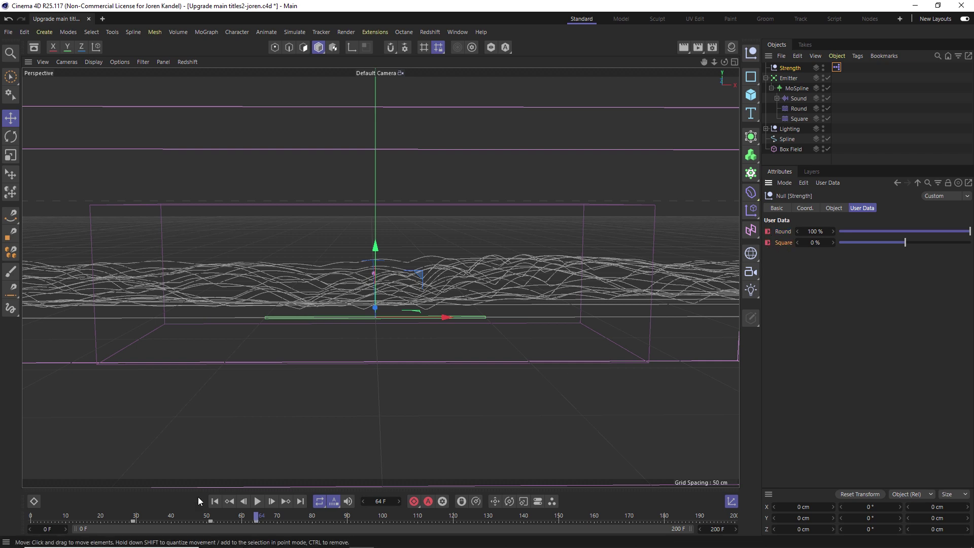
{"action": "left_click", "coordinate": [319, 516]}
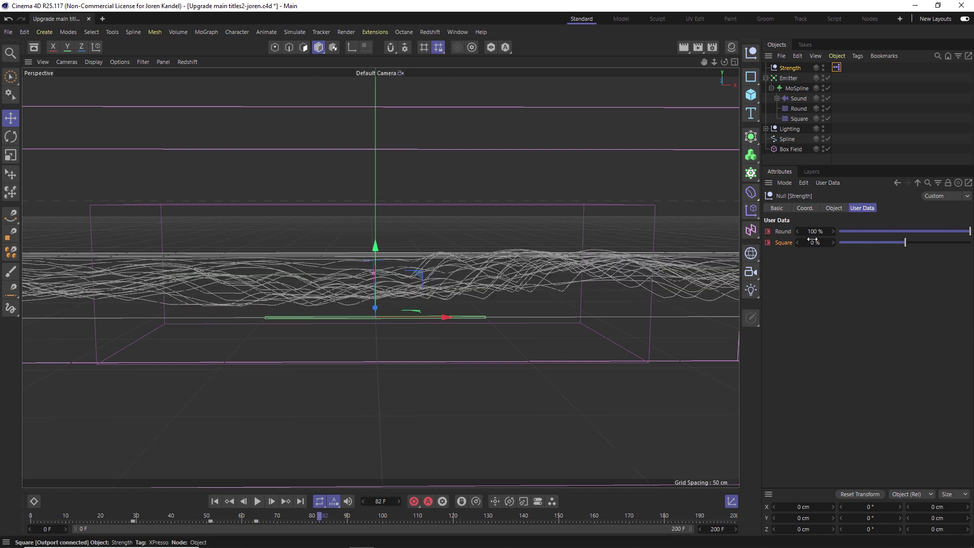
{"action": "left_click_drag", "start_coordinate": [832, 232], "coordinate": [810, 232]}
{"action": "left_click", "coordinate": [768, 232]}
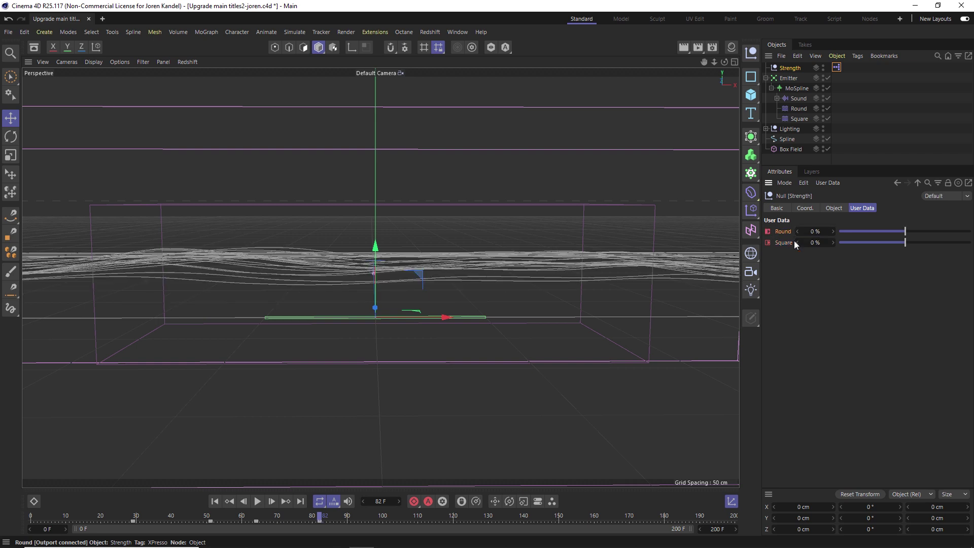
{"action": "type", "text": "100"}
{"action": "key", "text": "Return"}
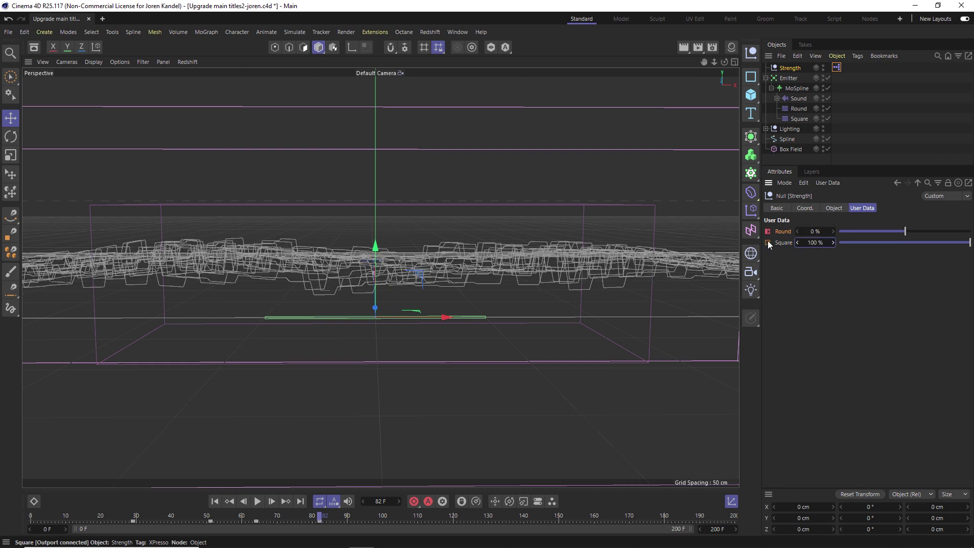
Play the animation from the start through the transition from round to square displacement
{"action": "left_click", "coordinate": [215, 501]}
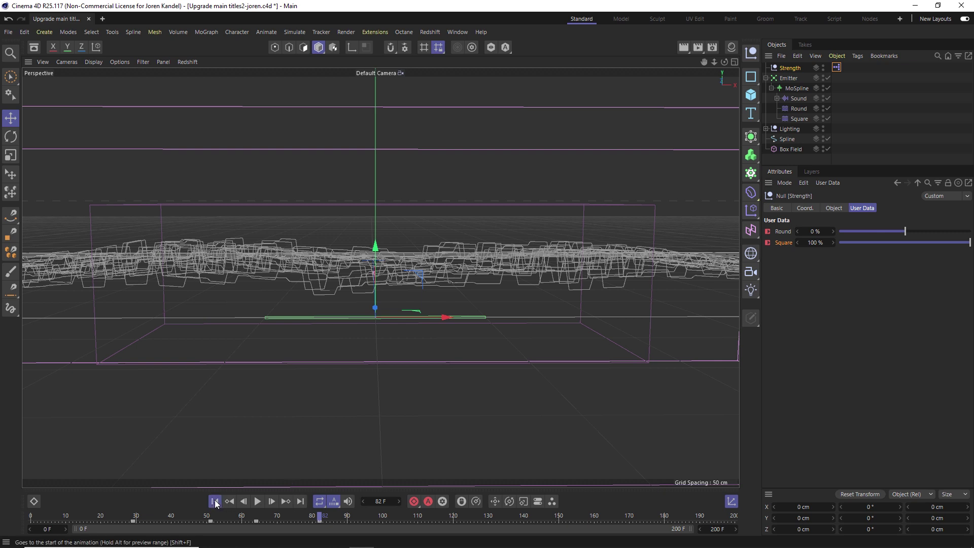
{"action": "left_click", "coordinate": [258, 501]}
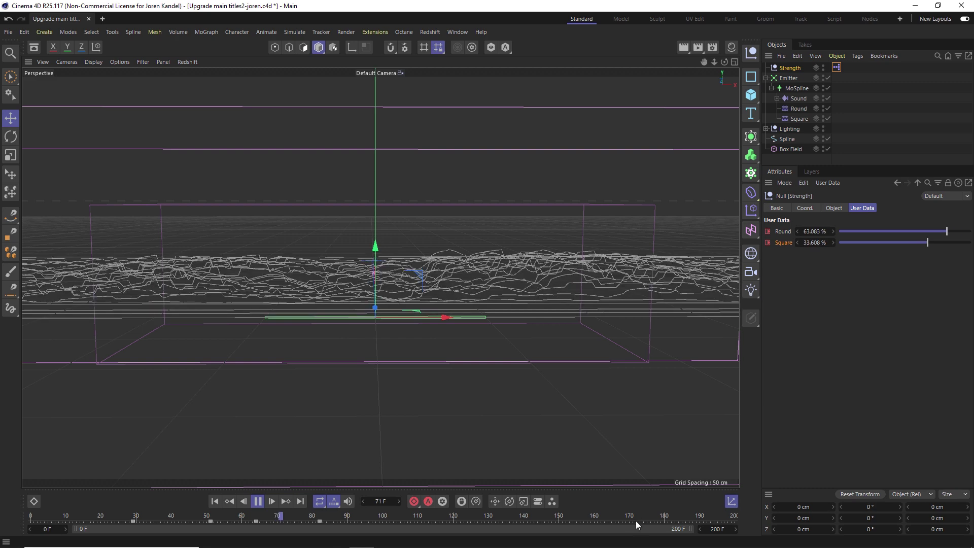
{"action": "key", "text": "space"}
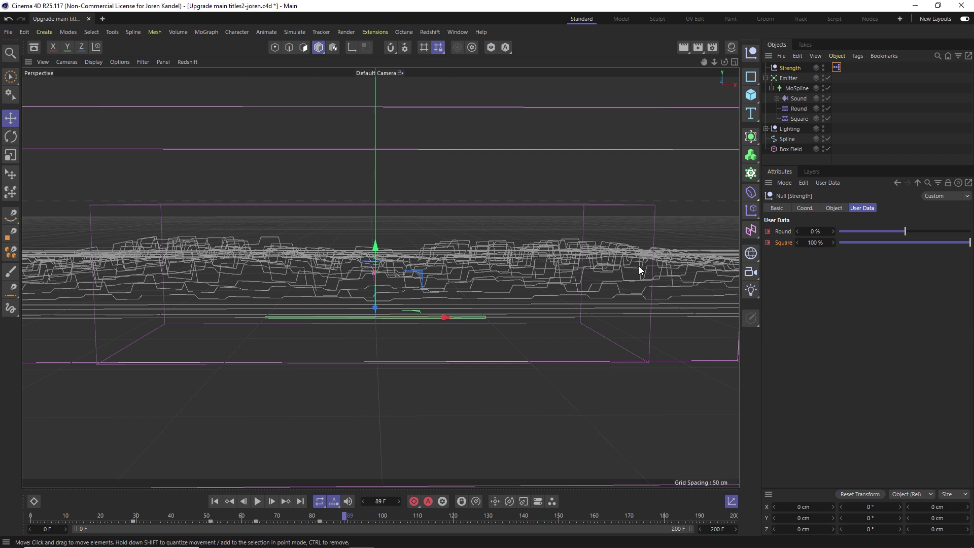
Set the Emitter's editor and renderer birthrates to 20
{"action": "left_click", "coordinate": [799, 79]}
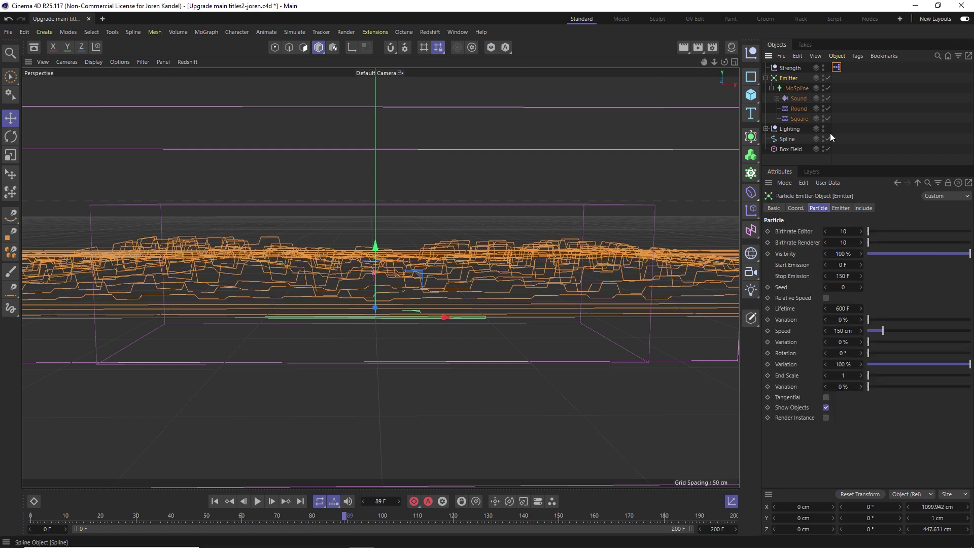
{"action": "left_click", "coordinate": [802, 88]}
{"action": "left_click", "coordinate": [789, 78]}
{"action": "double_click", "coordinate": [843, 231]}
{"action": "key", "text": "Tab"}
{"action": "type", "text": "20"}
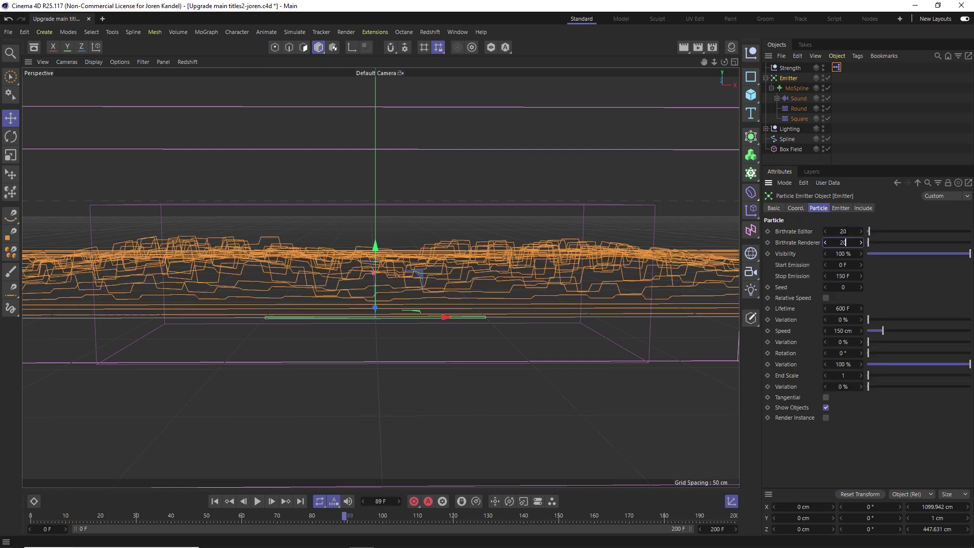
{"action": "key", "text": "Return"}
Replay the particle simulation from the start and deselect the Emitter to check the line density
{"action": "left_click", "coordinate": [215, 501]}
{"action": "left_click", "coordinate": [258, 501]}
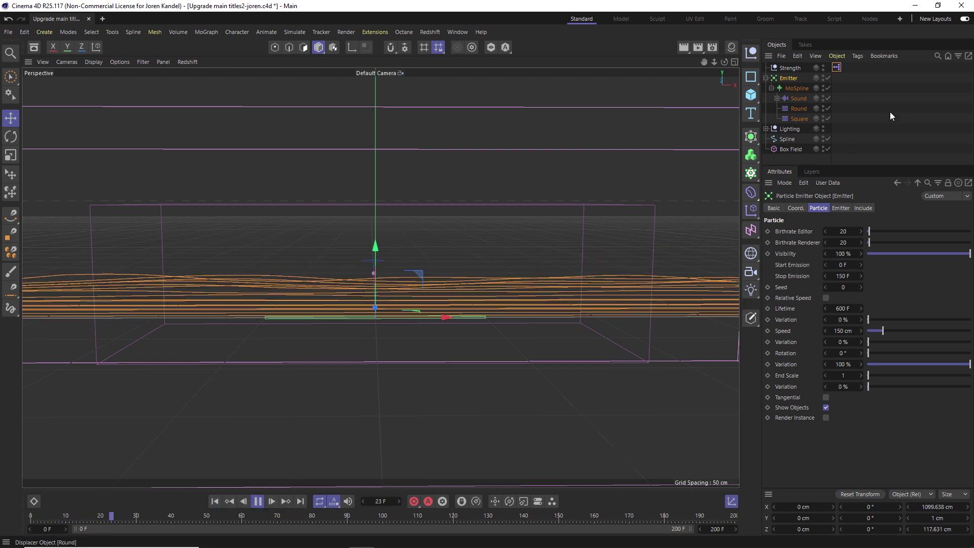
{"action": "left_click", "coordinate": [526, 353]}
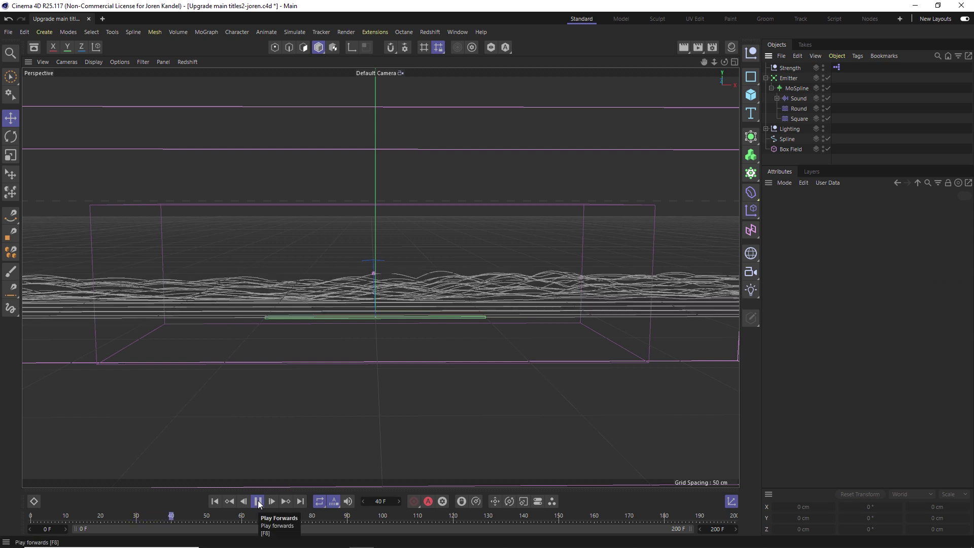
{"action": "left_click", "coordinate": [258, 501]}
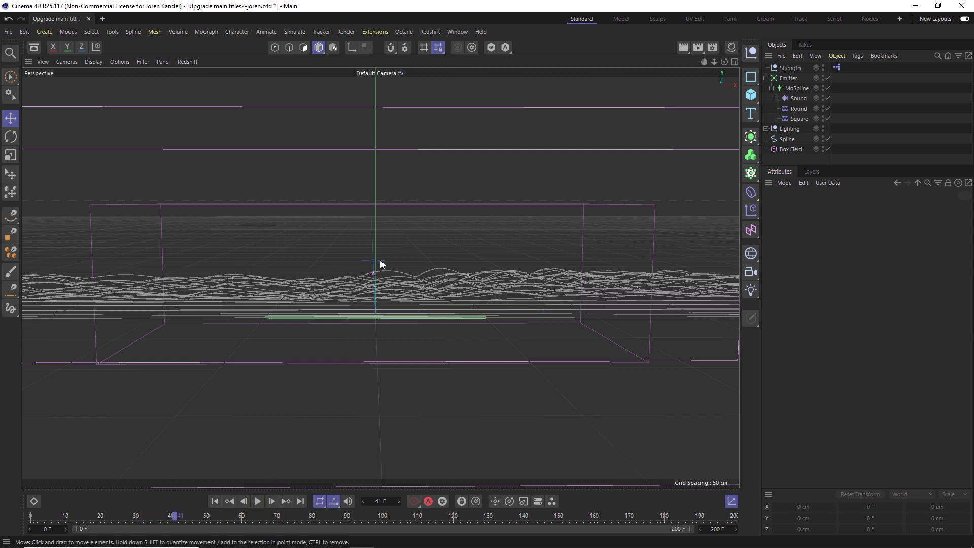
Create a Hair material and apply it to the MoSpline
{"action": "left_click", "coordinate": [458, 32]}
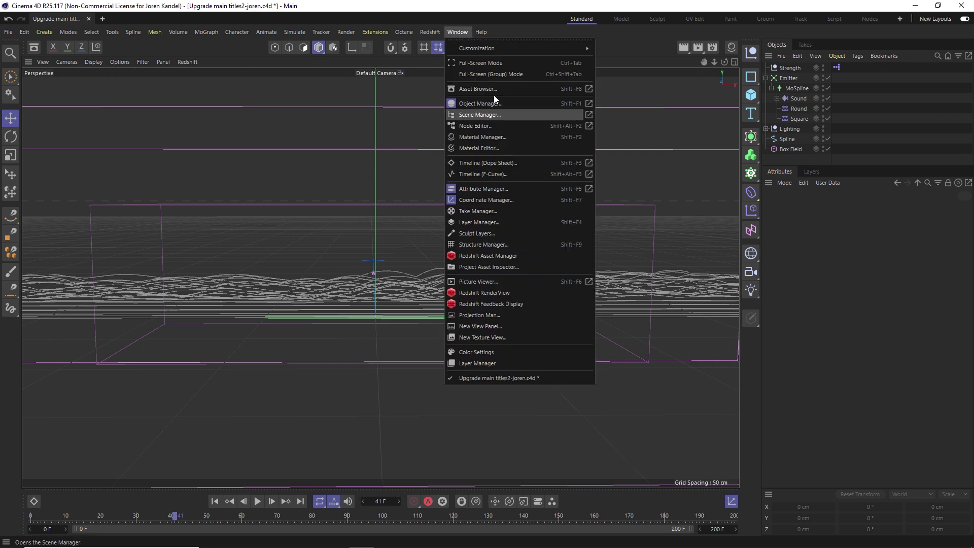
{"action": "left_click", "coordinate": [487, 137]}
{"action": "left_click_drag", "start_coordinate": [600, 77], "coordinate": [806, 88]}
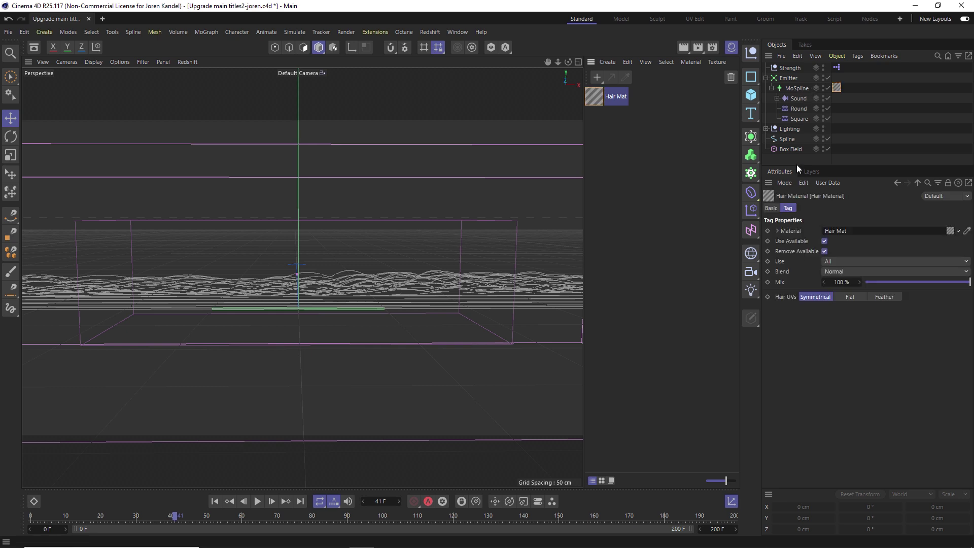
Add a hair Render tag to the MoSpline
{"action": "right_click", "coordinate": [806, 93]}
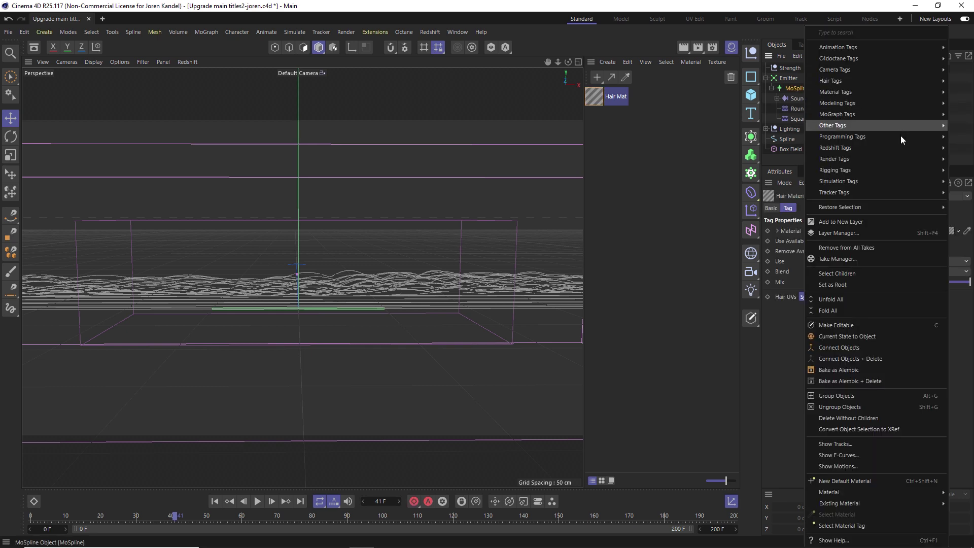
{"action": "mouse_move", "coordinate": [837, 81]}
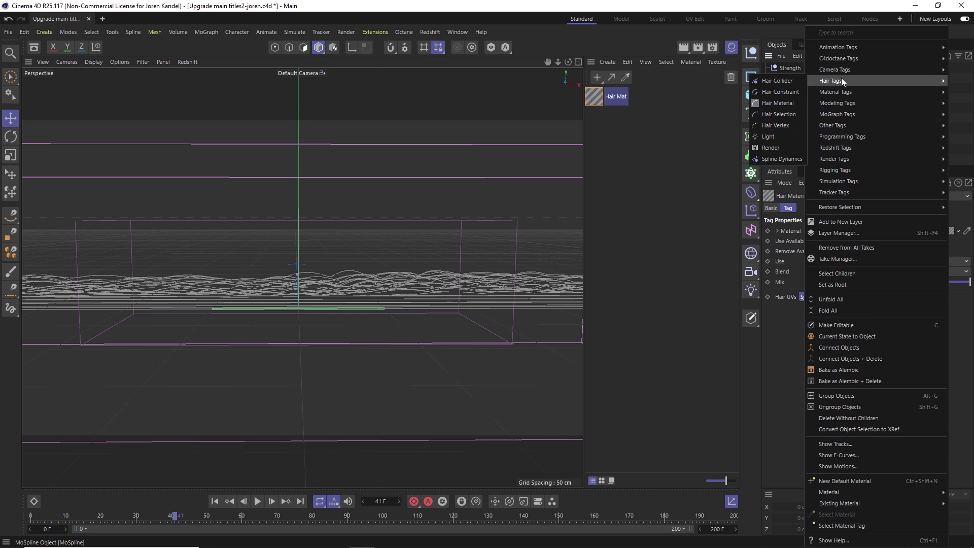
{"action": "left_click", "coordinate": [772, 147]}
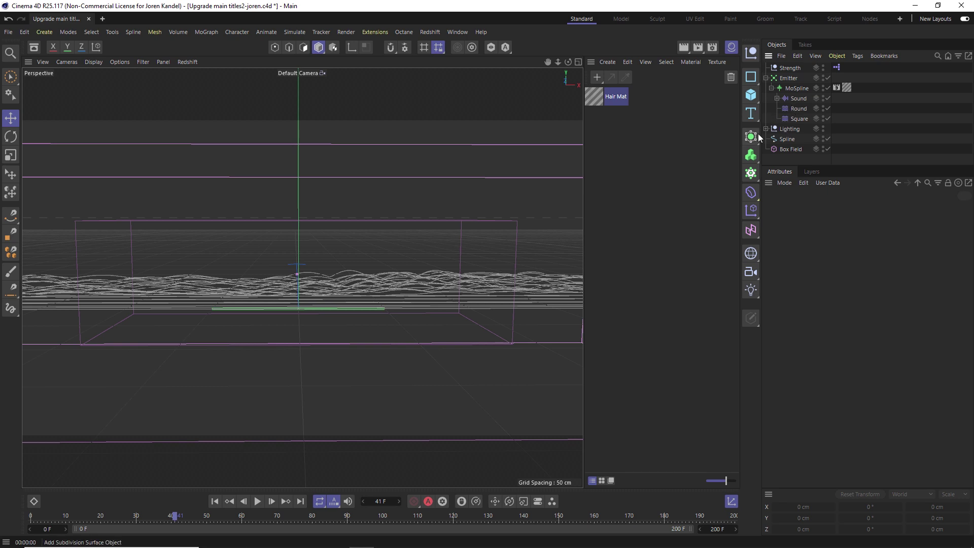
{"action": "left_click", "coordinate": [790, 130]}
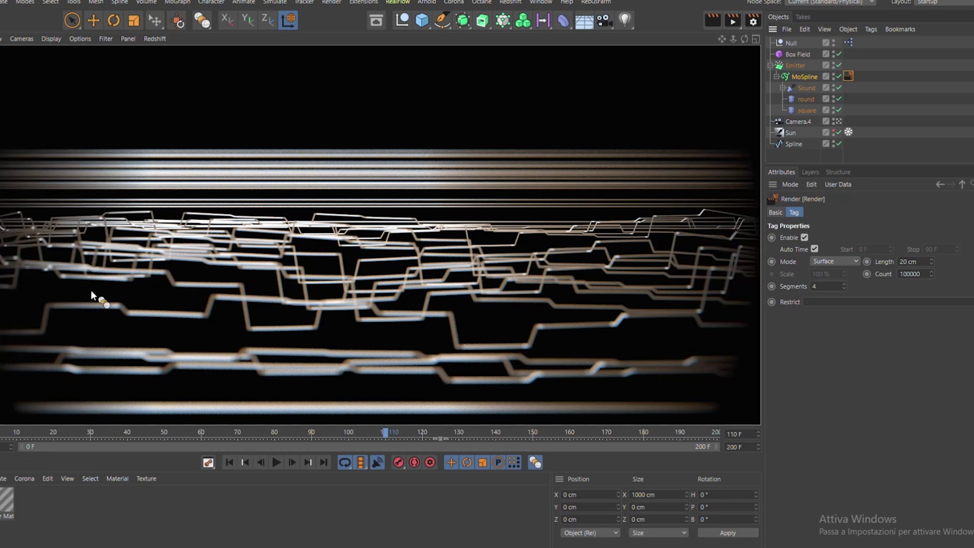
Apply the Hair material to the MoSpline in the second project and review its Color, Specular and Thickness channels
{"action": "left_click_drag", "start_coordinate": [818, 85], "coordinate": [812, 76]}
{"action": "double_click", "coordinate": [7, 500]}
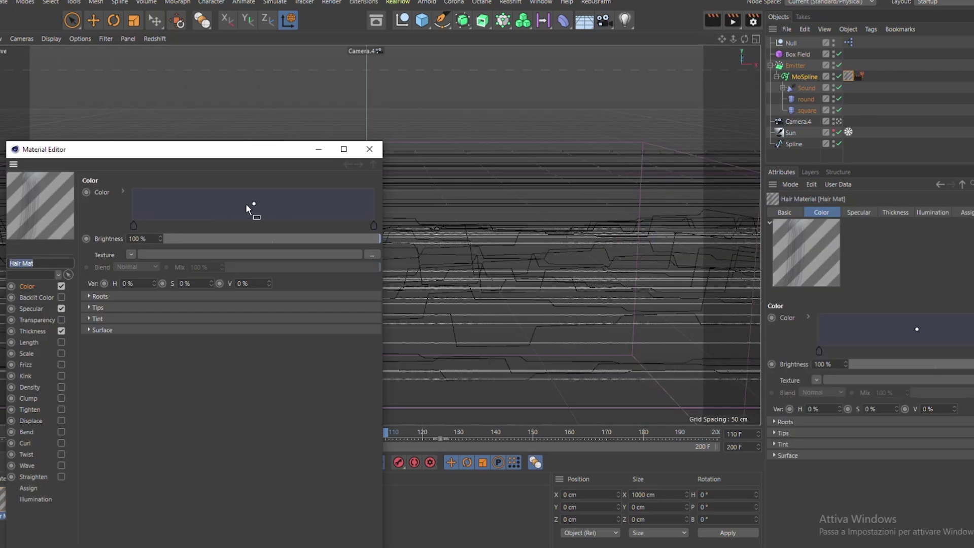
{"action": "left_click", "coordinate": [31, 309]}
{"action": "left_click", "coordinate": [33, 330]}
{"action": "left_click", "coordinate": [370, 149]}
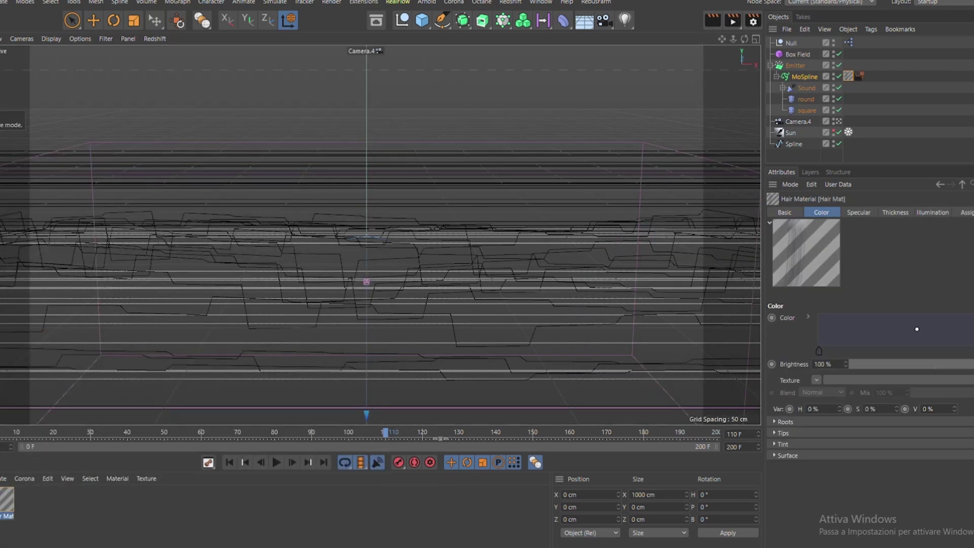
Add an Environment object with 0 % environment strength and dark fog at a distance of 650 cm, test-rendering the view
{"action": "left_click", "coordinate": [584, 21]}
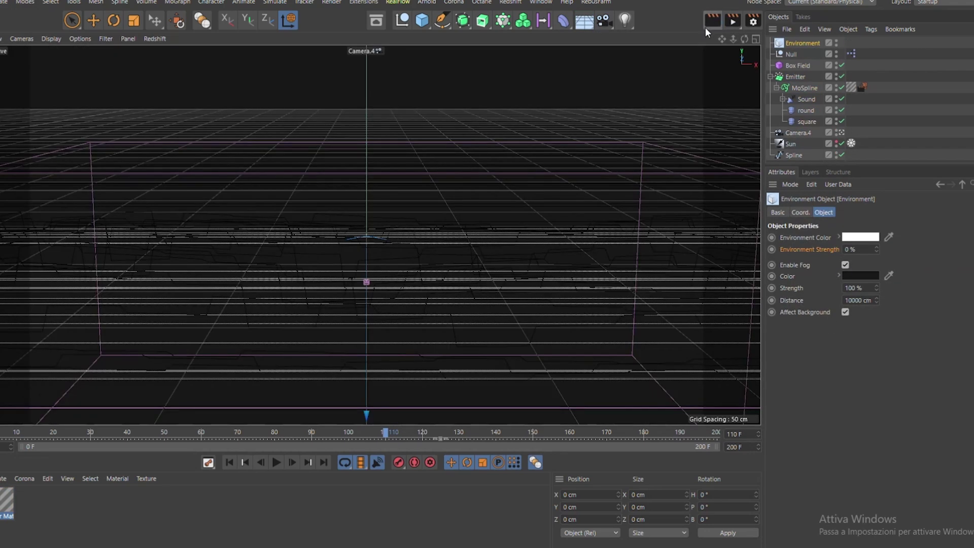
{"action": "left_click", "coordinate": [712, 21]}
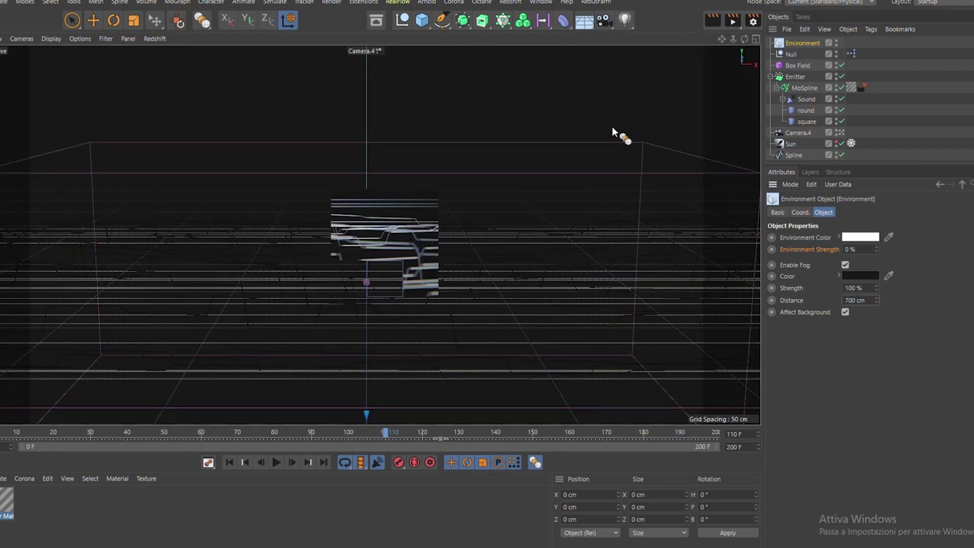
{"action": "double_click", "coordinate": [857, 300]}
{"action": "type", "text": "700650"}
{"action": "key", "text": "Return"}
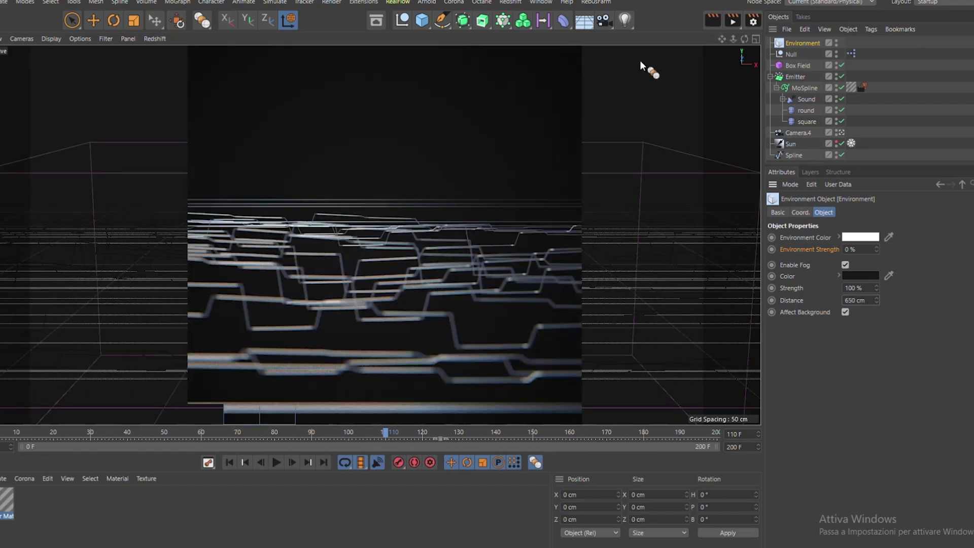
Set the Emitter's editor and renderer birthrates to 50 and replay the simulation to frame 41
{"action": "key", "text": "F8"}
{"action": "left_click", "coordinate": [328, 276]}
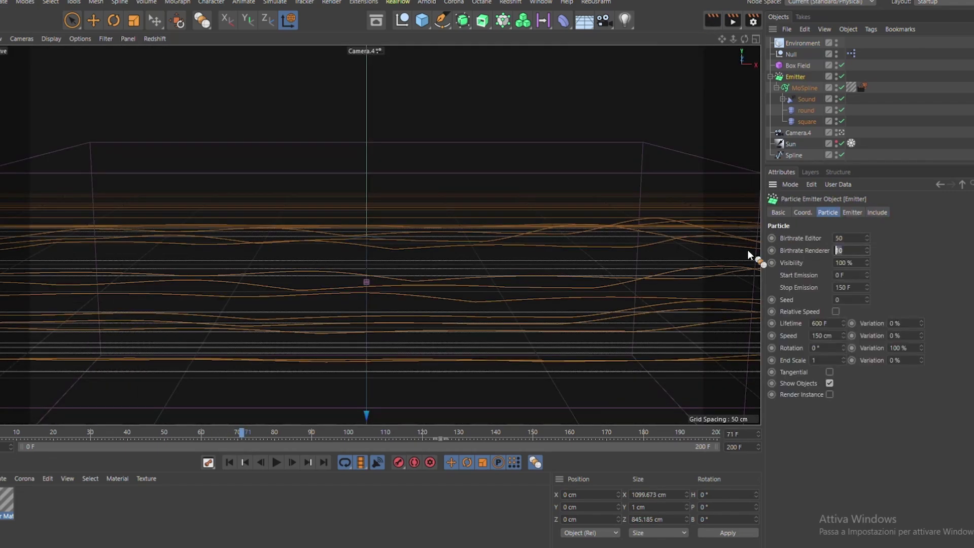
{"action": "left_click", "coordinate": [277, 462]}
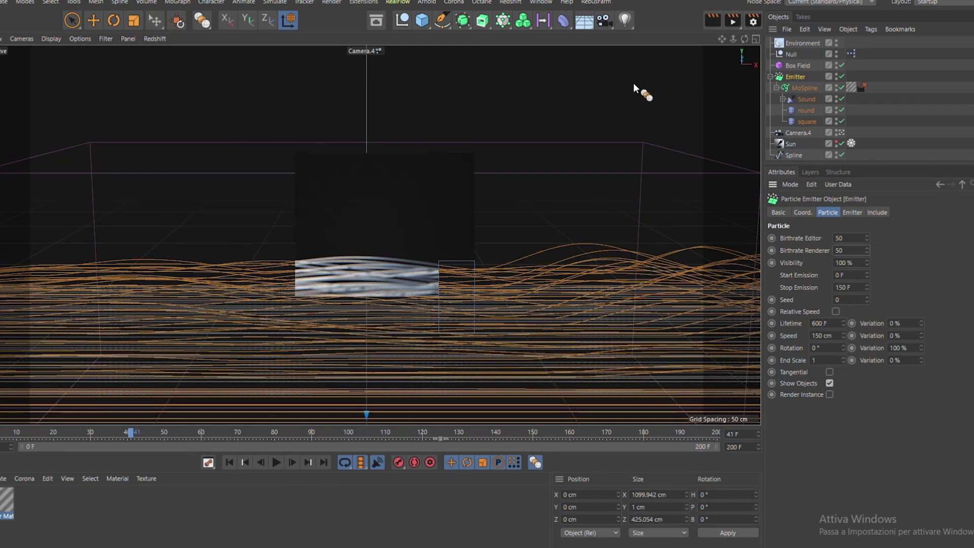
Review the Hair material's settings and the project's render settings
{"action": "double_click", "coordinate": [7, 500]}
{"action": "left_click", "coordinate": [369, 148]}
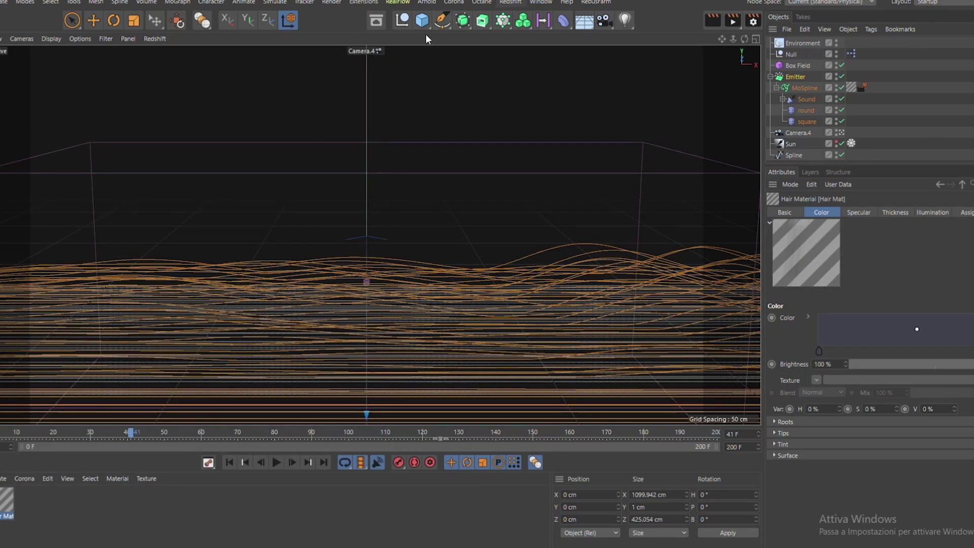
{"action": "key", "text": "ctrl+b"}
{"action": "key", "text": "Escape"}
Enlarge the camera view and render the dense wave lines in it
{"action": "middle_click", "coordinate": [561, 148]}
{"action": "left_click", "coordinate": [331, 2]}
{"action": "left_click", "coordinate": [715, 1]}
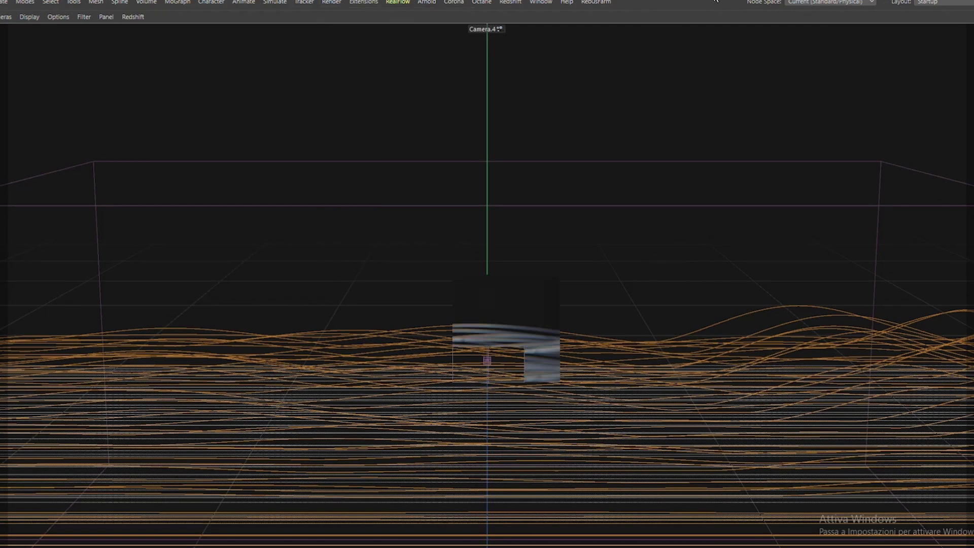